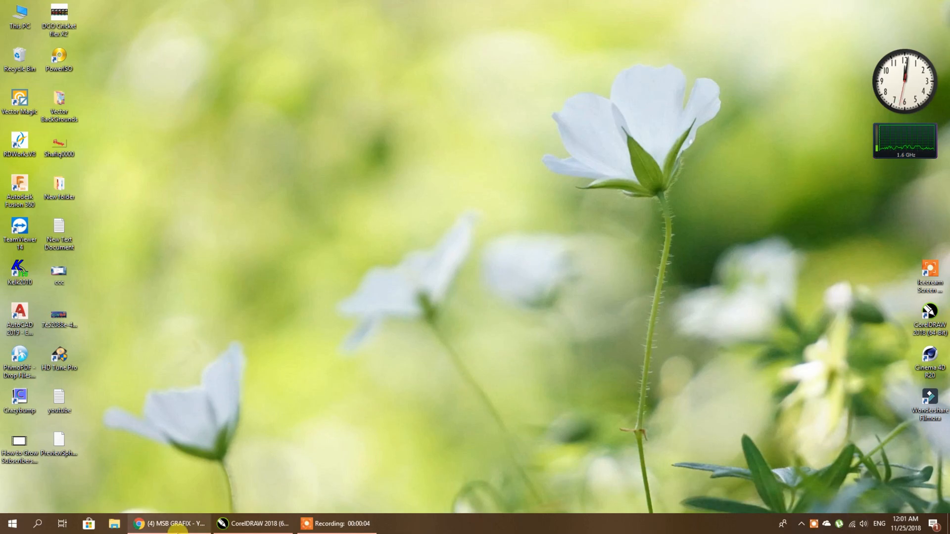
- Read through the WhatsApp Web chat, then minimize the browser to reveal the desktop
left_click(65, 9)
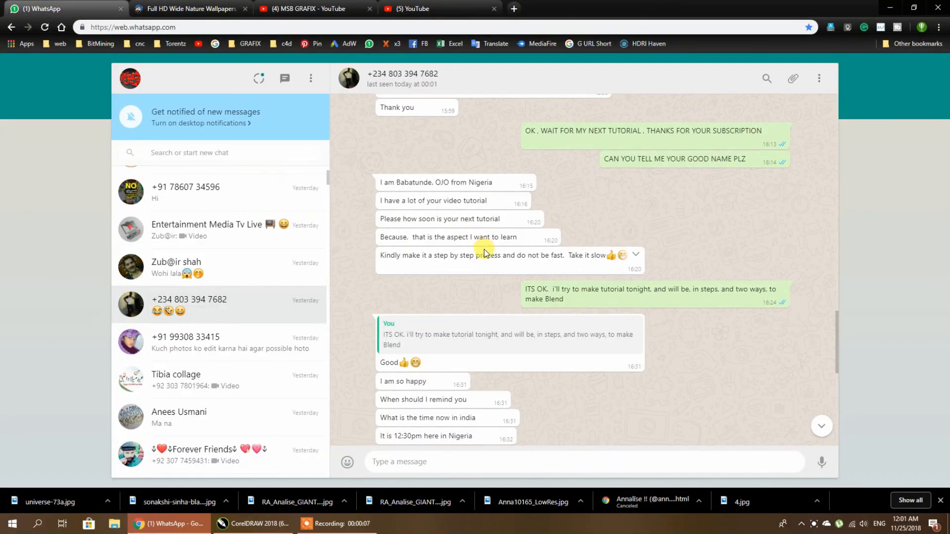
scroll(494, 243, "up", 2)
scroll(502, 252, "up", 10)
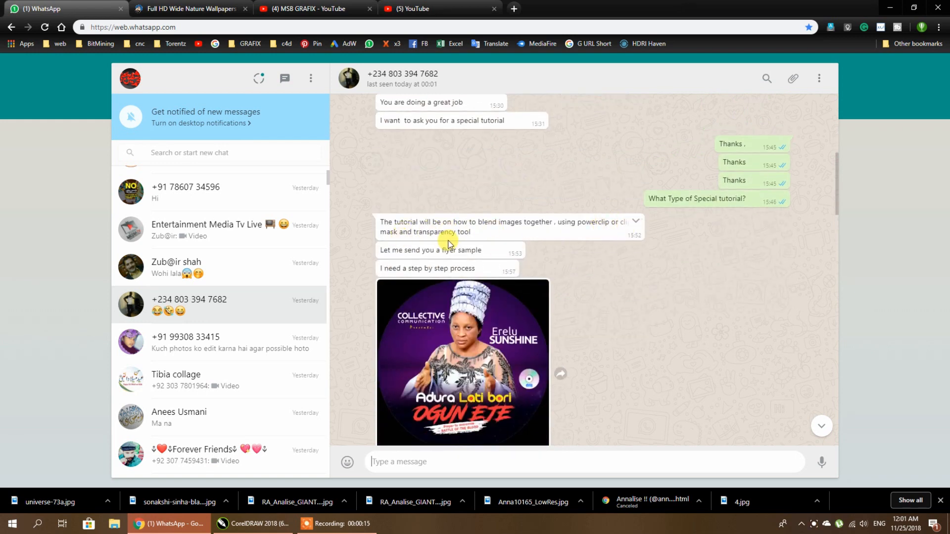
scroll(454, 236, "down", 12)
scroll(449, 245, "down", 10)
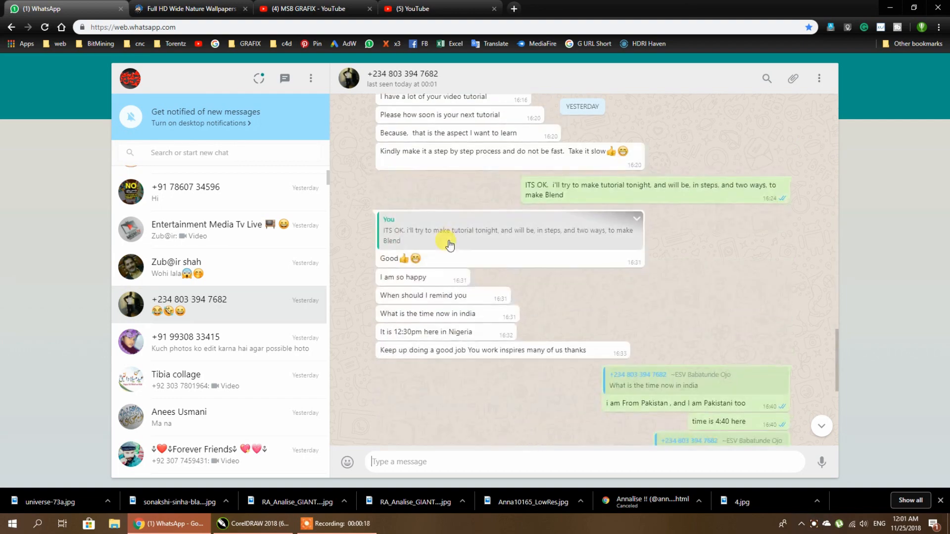
scroll(687, 278, "down", 2)
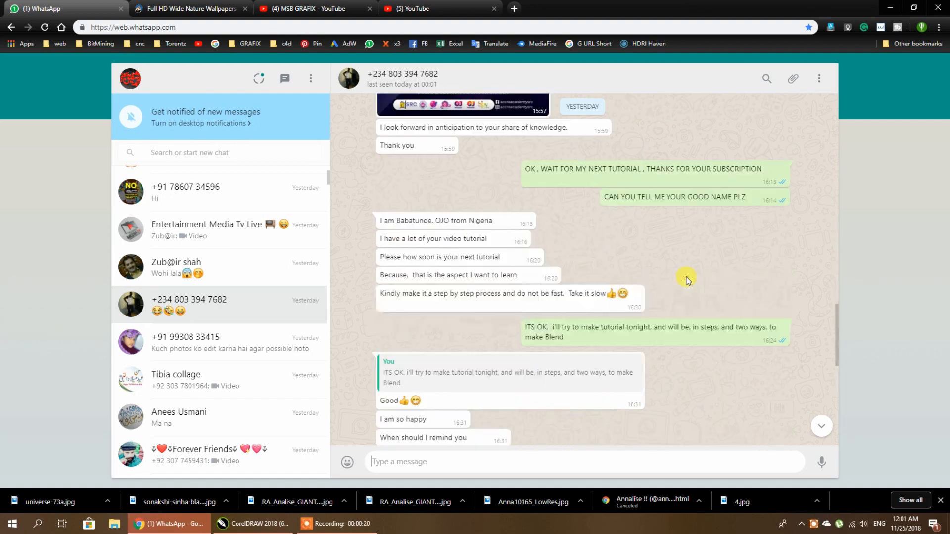
scroll(687, 278, "down", 4)
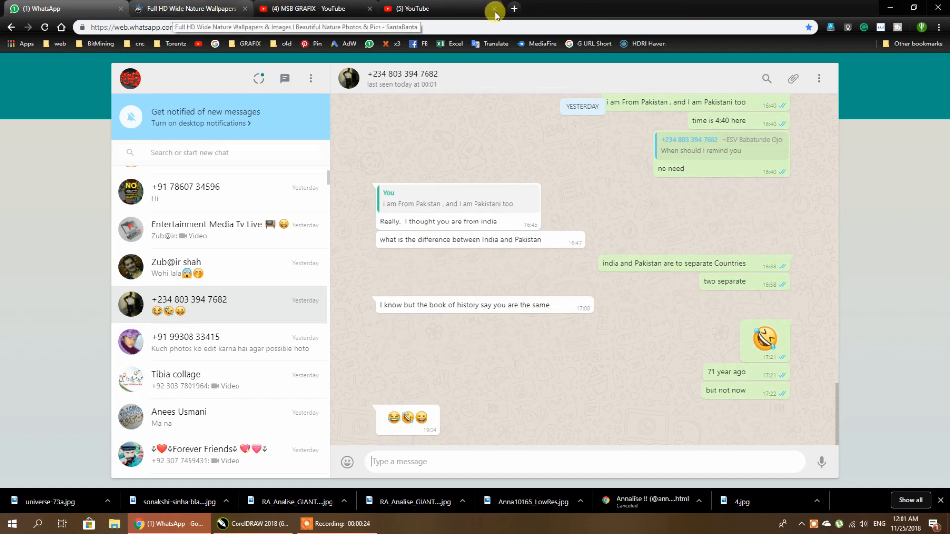
left_click(890, 7)
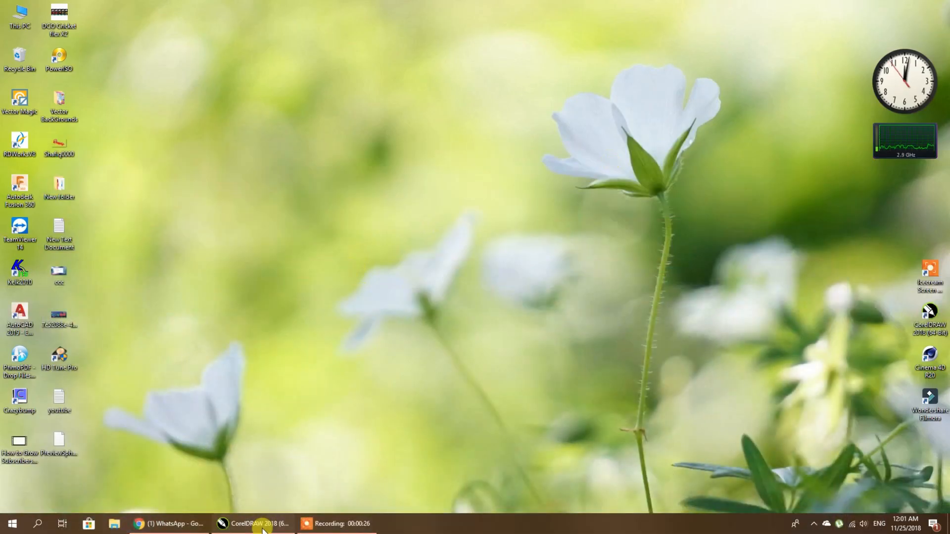
- Back in CorelDRAW, select both sample banner images and move them left off the page
left_click(262, 527)
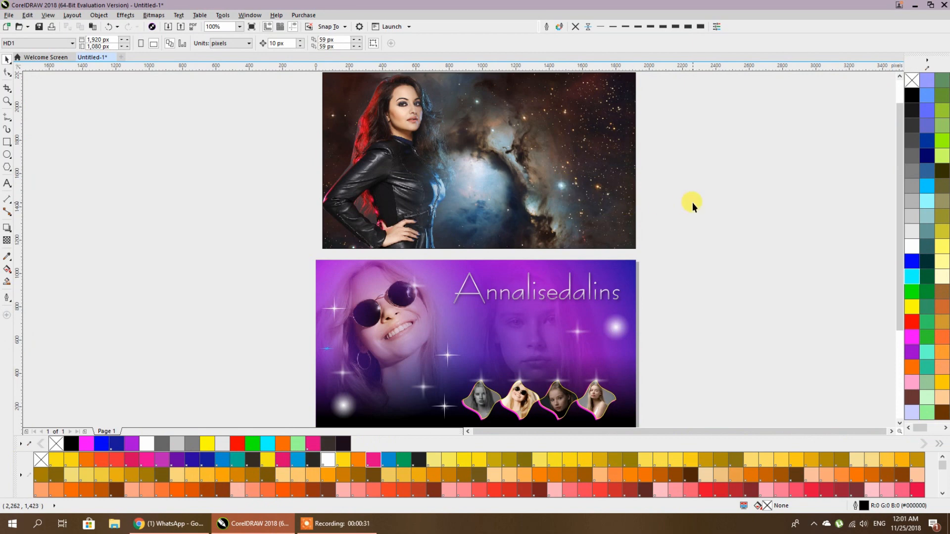
scroll(693, 203, "down", 2)
scroll(545, 180, "up", 2)
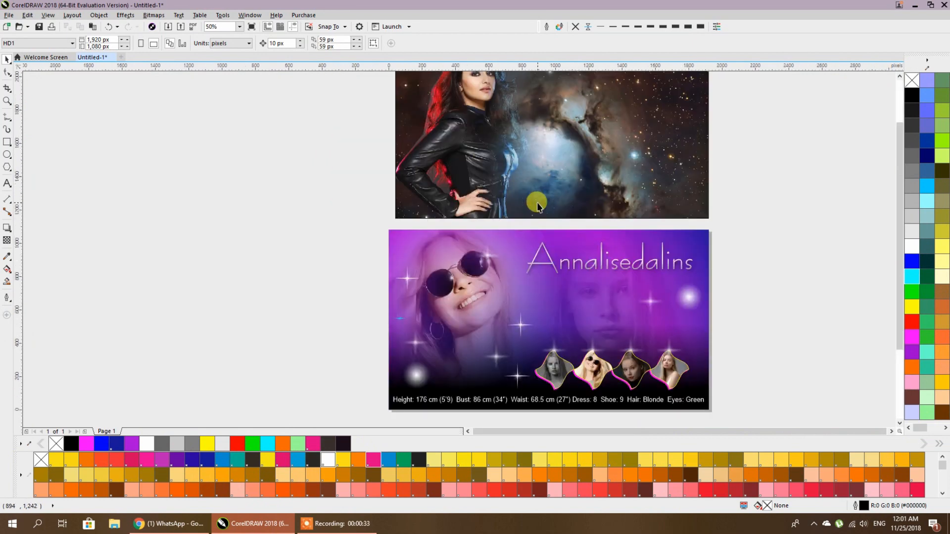
scroll(539, 224, "down", 1)
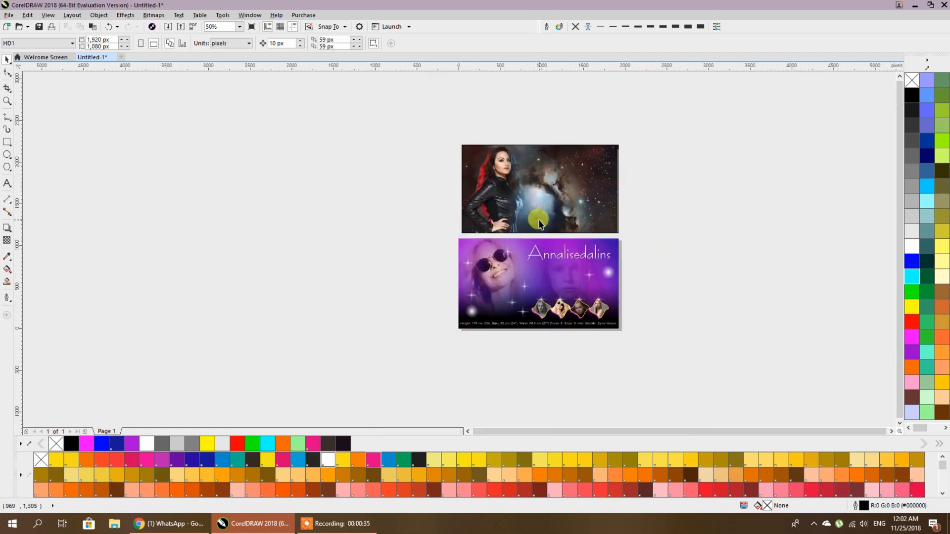
left_click_drag(679, 348, 680, 349)
left_click_drag(594, 316, 378, 287)
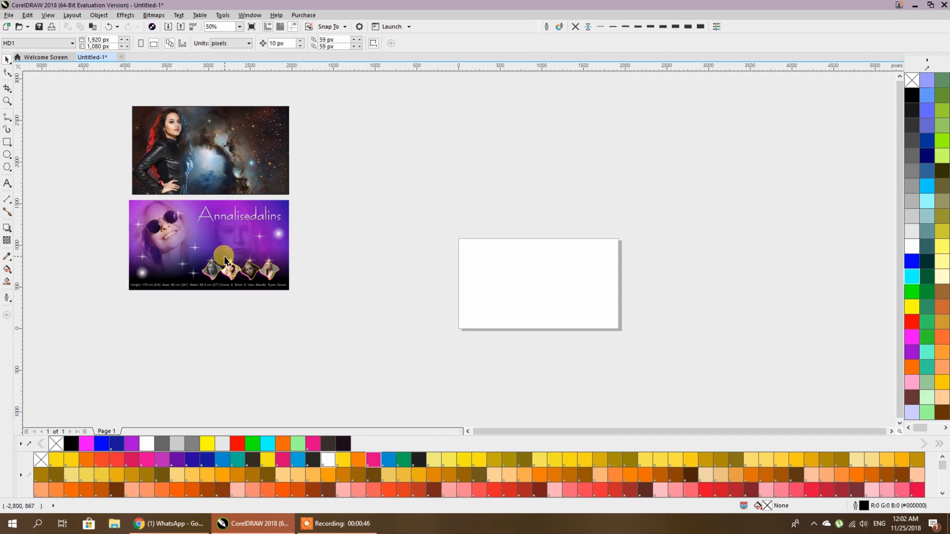
- Nudge the background photo and sunglasses portrait inside the banner's PowerClip, then pan to the empty page
scroll(223, 256, "up", 2)
double_click(477, 230)
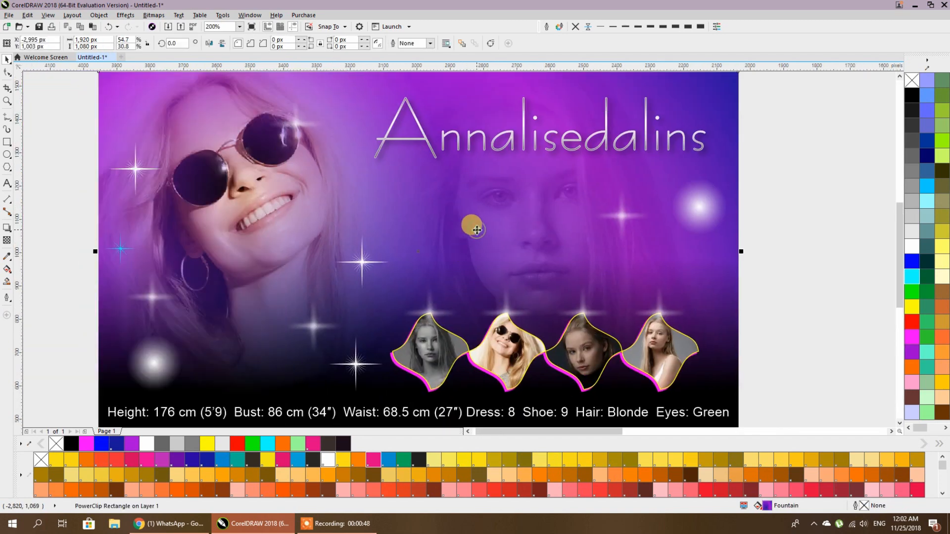
left_click_drag(567, 227, 577, 217)
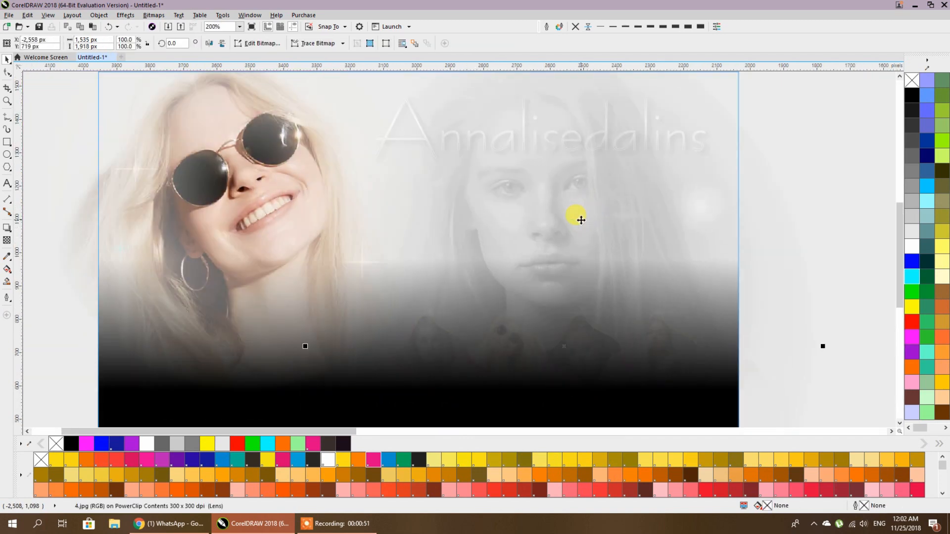
left_click(233, 212)
left_click_drag(233, 211, 254, 229)
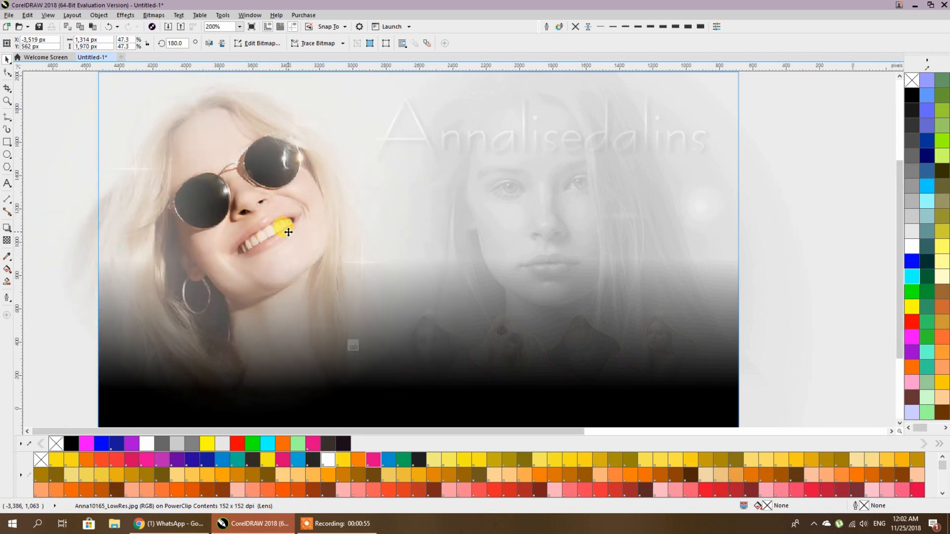
scroll(293, 237, "down", 1)
left_click(577, 221, "ctrl")
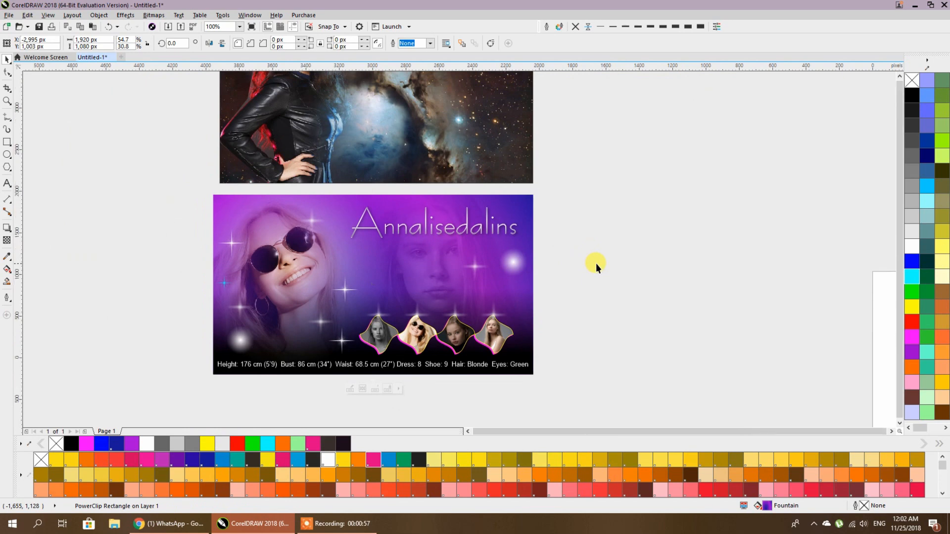
scroll(596, 263, "down", 1)
left_click_drag(558, 287, 313, 282)
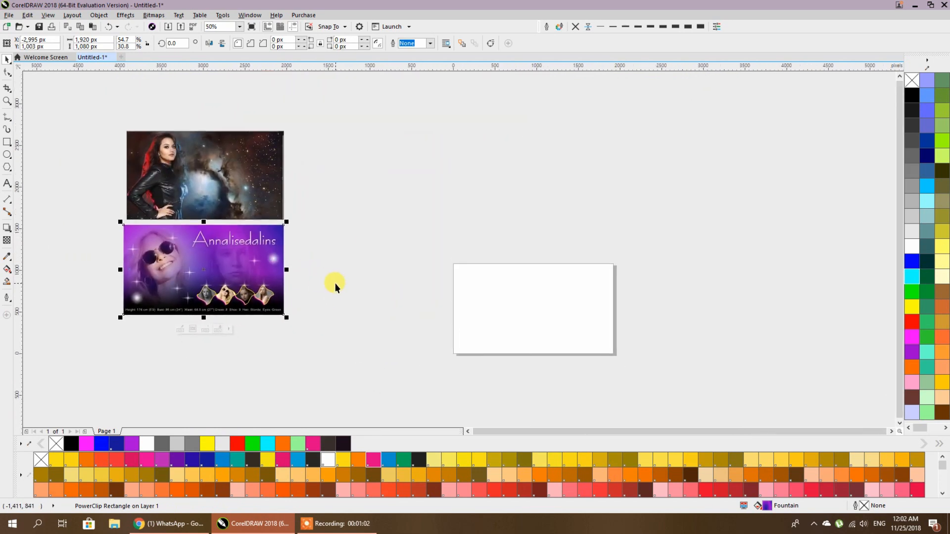
- Bring WhatsApp Web forward and scroll back to the messages promising a blend tutorial
left_click(174, 524)
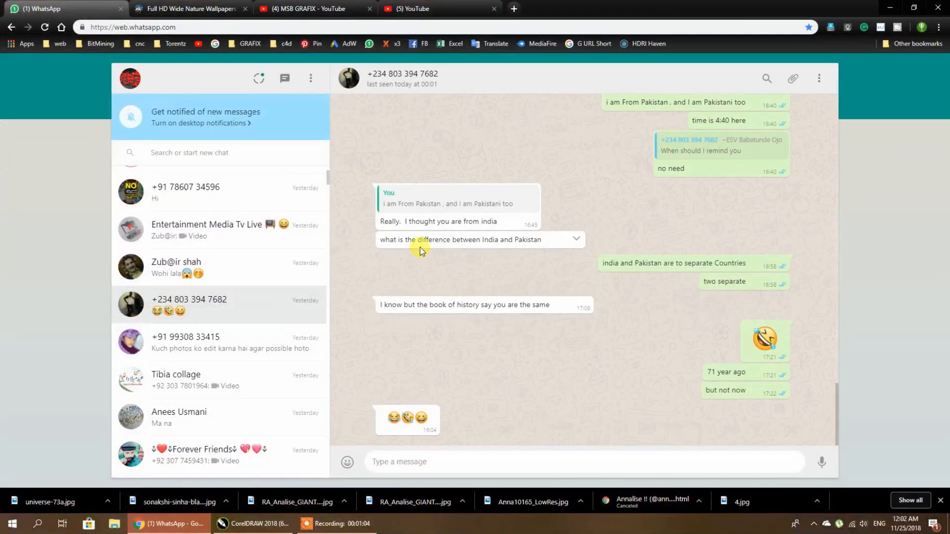
scroll(420, 247, "up", 4)
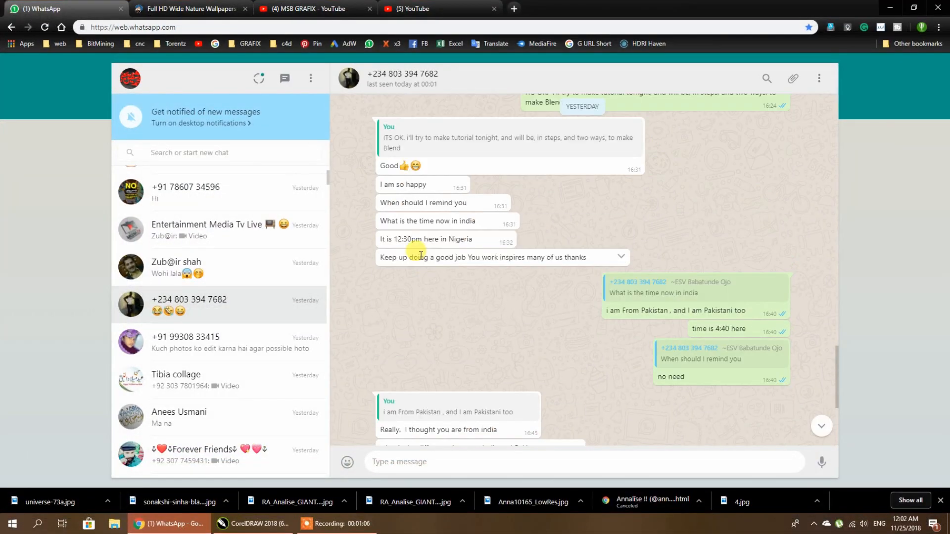
scroll(421, 255, "up", 3)
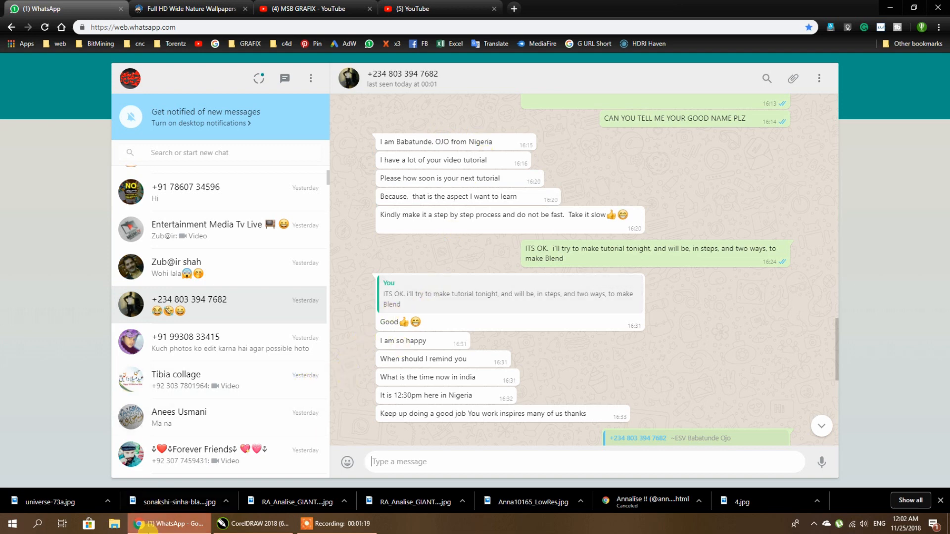
- Return to CorelDRAW, deselect the banner, centre the blank page and keep its HD1 1920 × 1080 px size
left_click(232, 524)
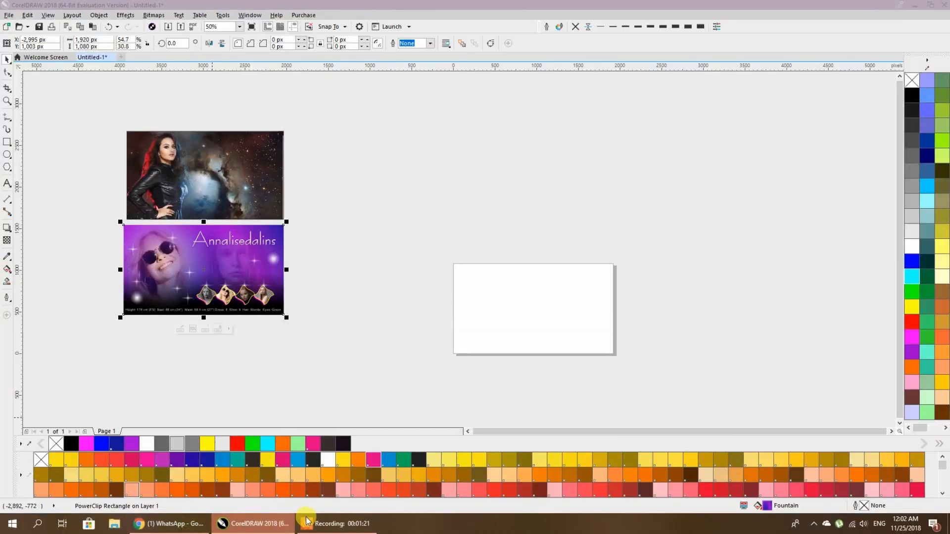
left_click(340, 342)
scroll(539, 313, "up", 1)
left_click_drag(538, 313, 486, 277)
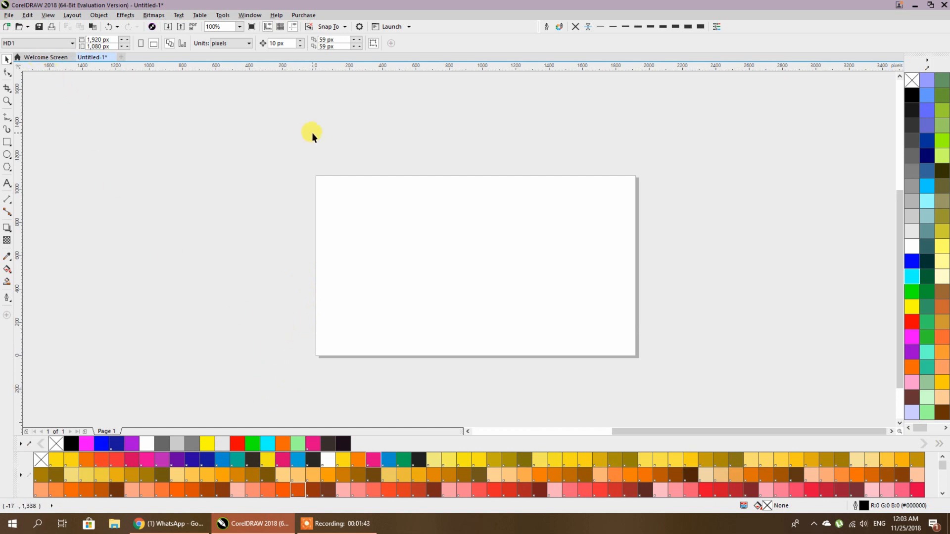
left_click(3, 44)
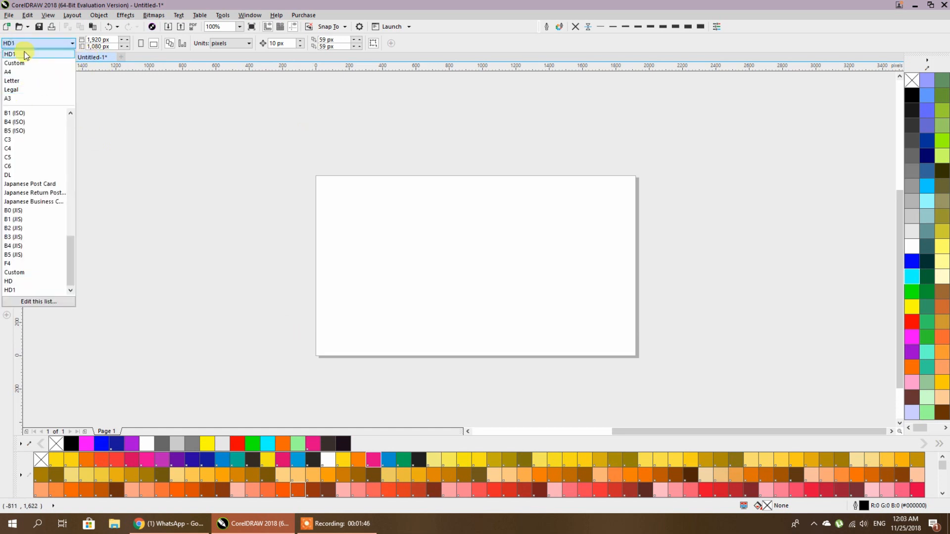
left_click(8, 58)
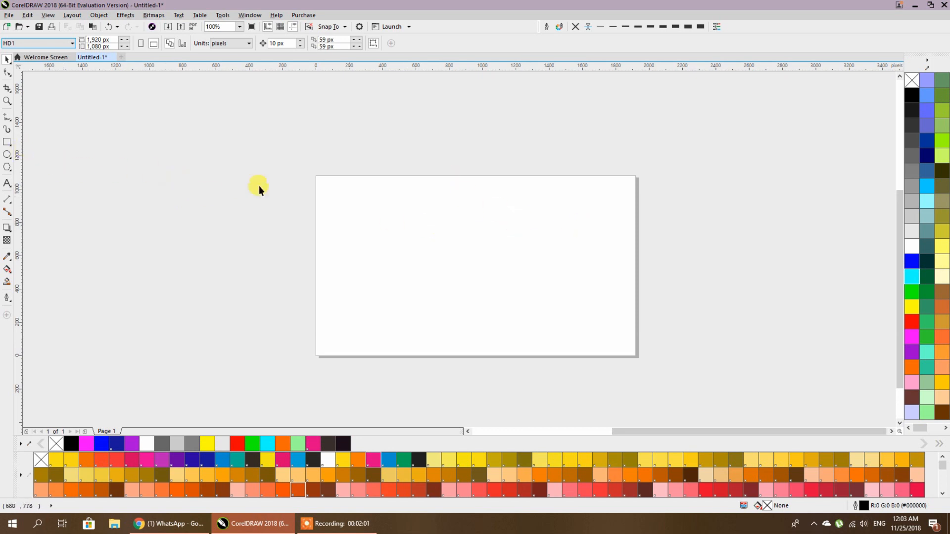
- Add a rectangle exactly the size of the page, then start an image import
double_click(7, 142)
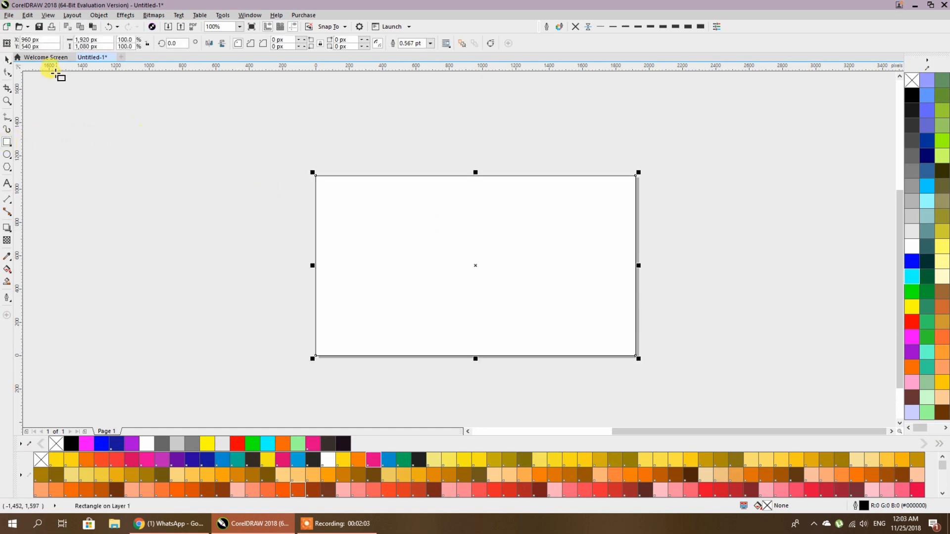
left_click(7, 59)
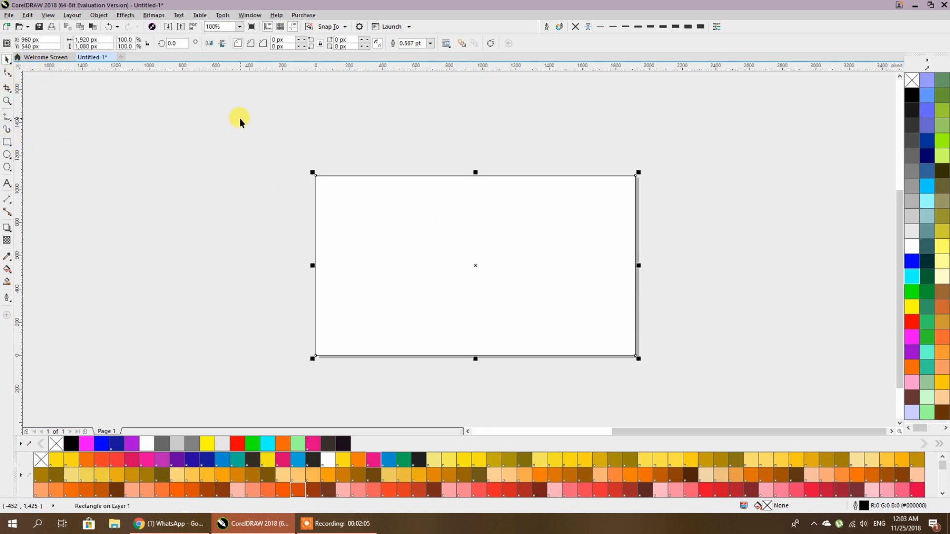
right_click(239, 121)
left_click(265, 168)
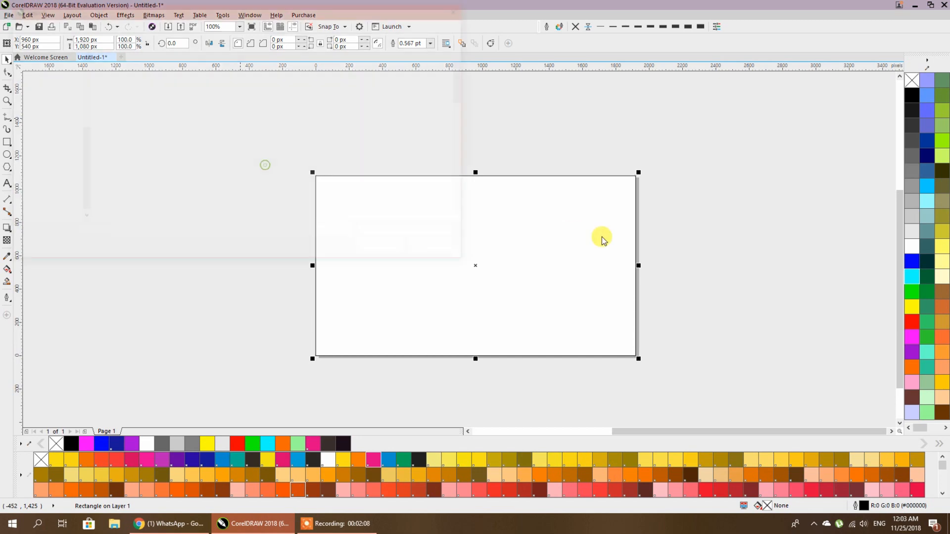
scroll(416, 190, "down", 10)
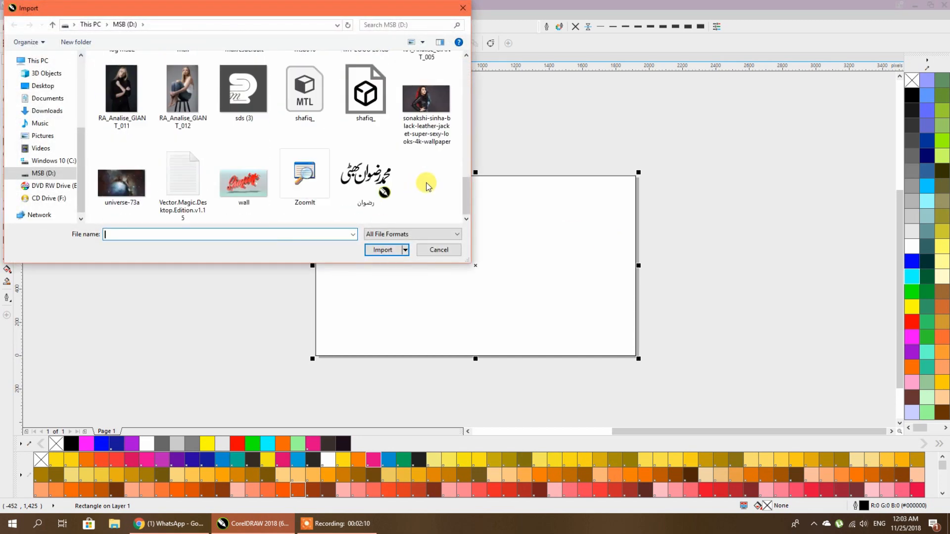
- Import five model photos: RA_Analise_GIANT_005, 011, 012, Anna10165_LowRes and 4
left_click(426, 84)
left_click(426, 156, "ctrl")
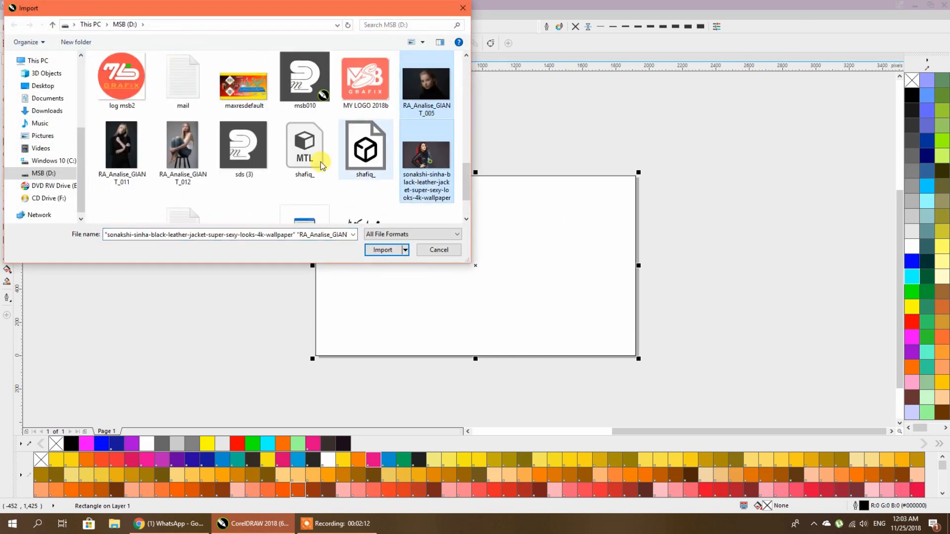
left_click(121, 146, "ctrl")
left_click(179, 151, "ctrl")
left_click(416, 158, "ctrl")
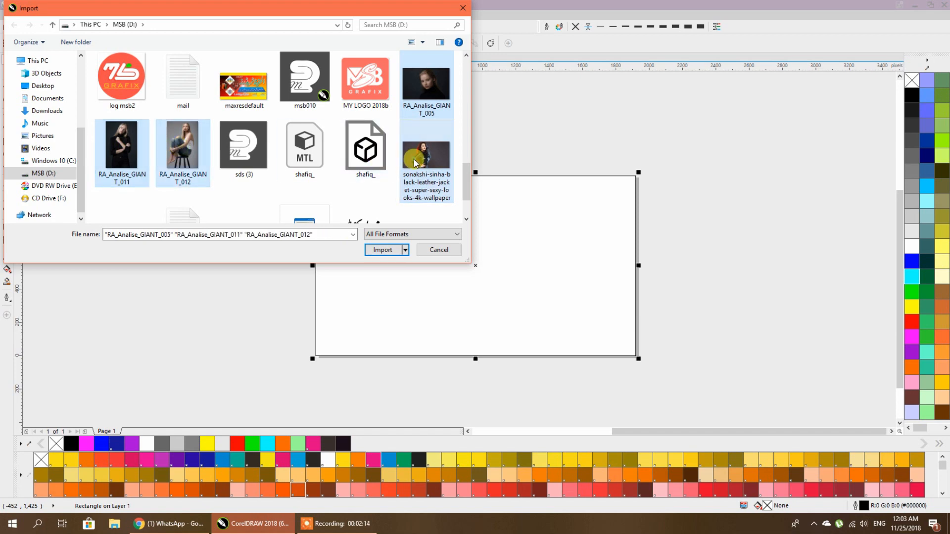
scroll(416, 158, "up", 1)
left_click(239, 73, "ctrl")
scroll(238, 74, "up", 1)
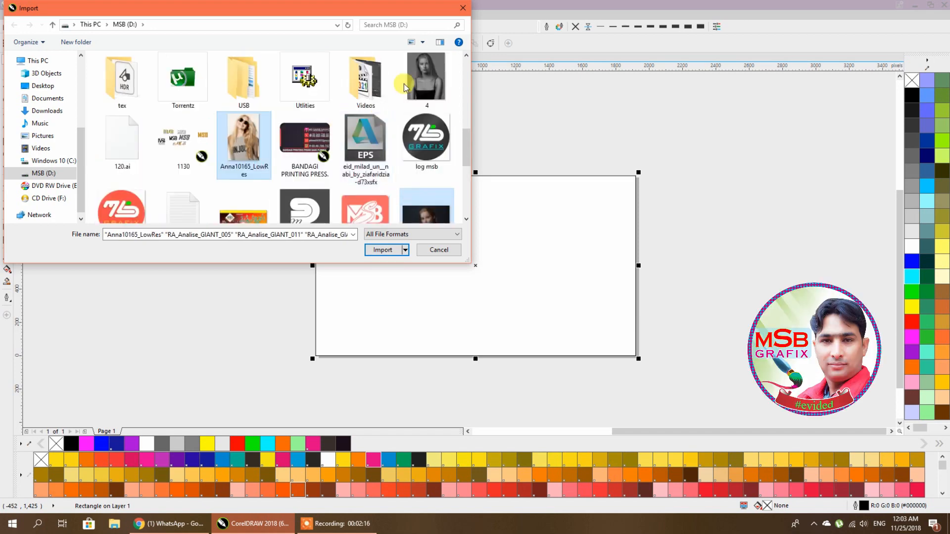
left_click(406, 84, "ctrl")
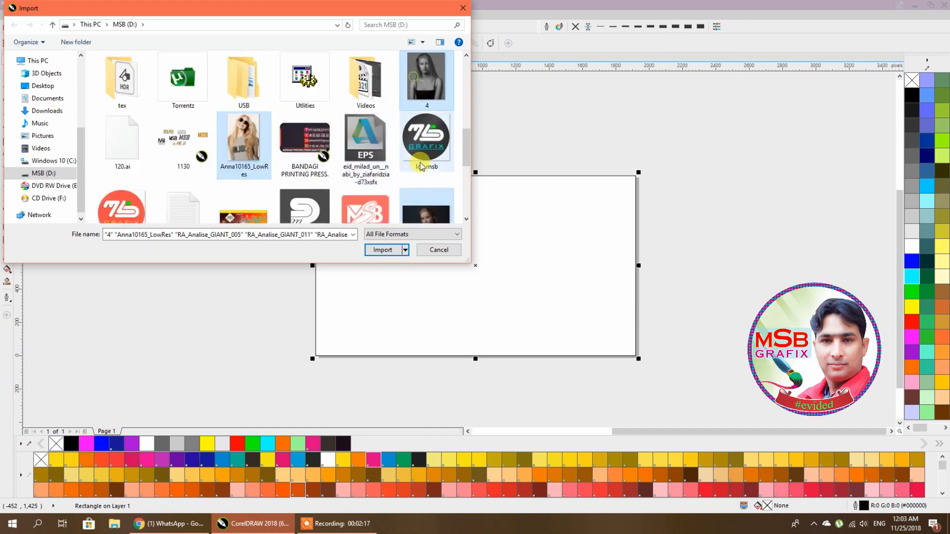
left_click(386, 250)
- Place the five photos beside the page, then select the white banner rectangle
left_click_drag(655, 177, 776, 227)
left_click_drag(749, 177, 830, 296)
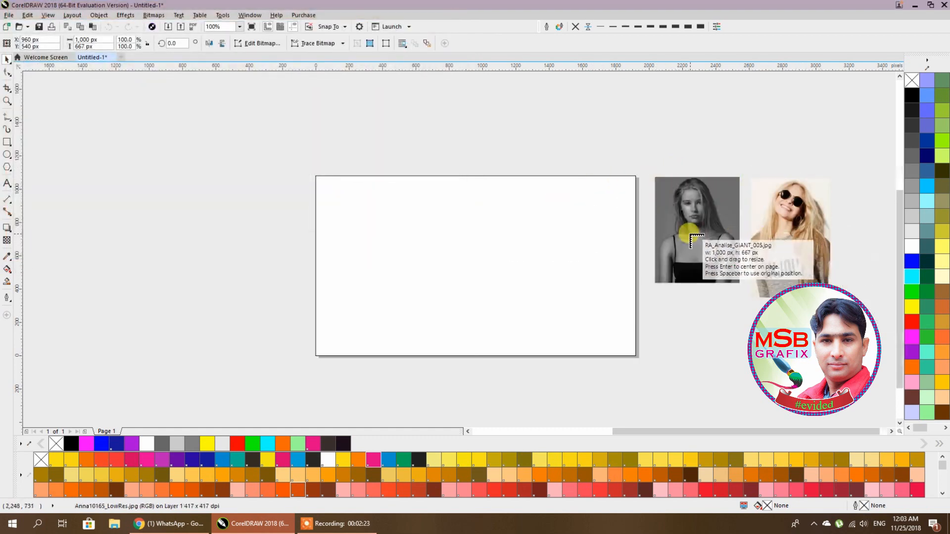
scroll(692, 234, "down", 1)
left_click_drag(768, 209, 834, 251)
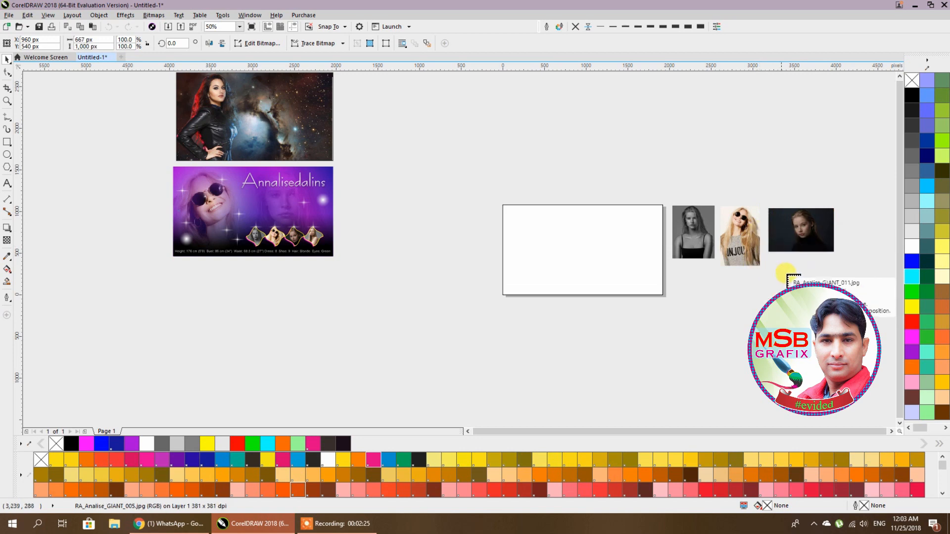
left_click_drag(833, 311, 815, 319)
left_click_drag(721, 274, 751, 319)
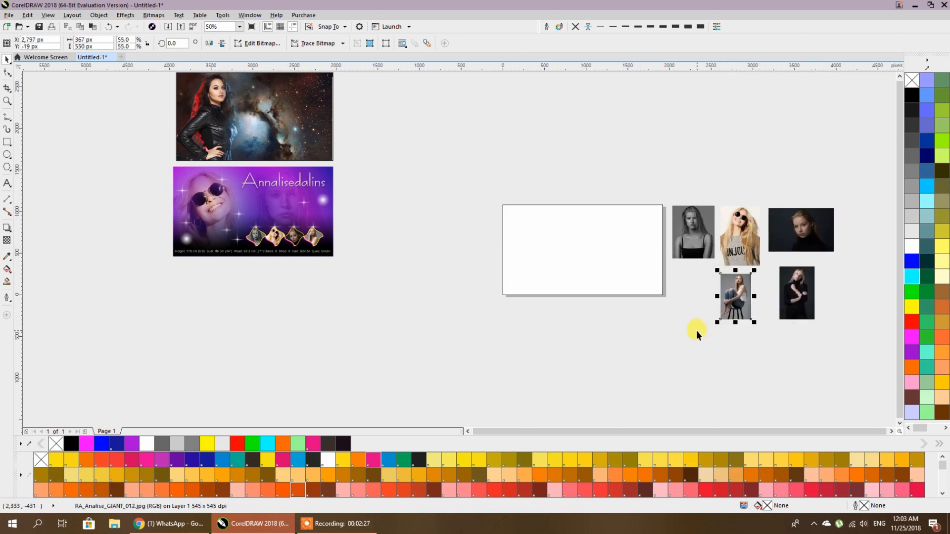
left_click(697, 329)
left_click(569, 251)
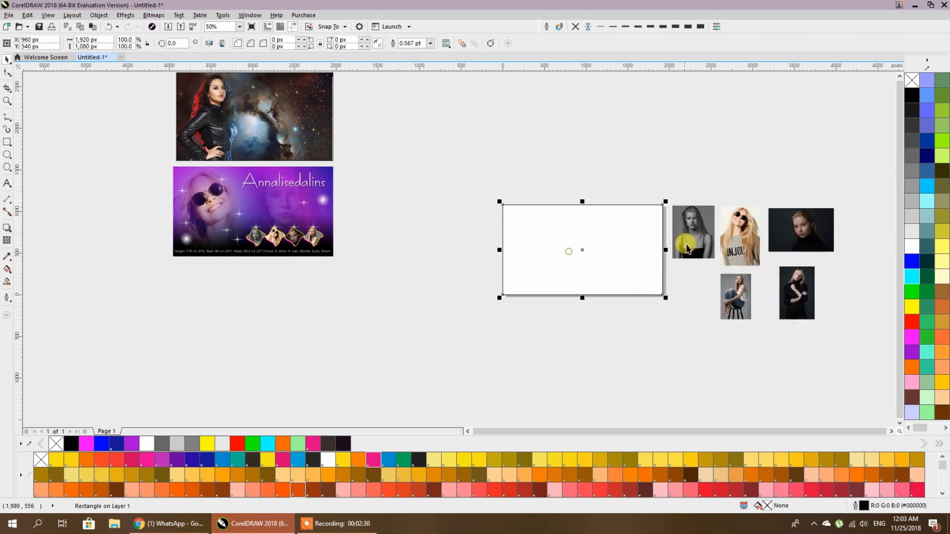
scroll(656, 238, "up", 2)
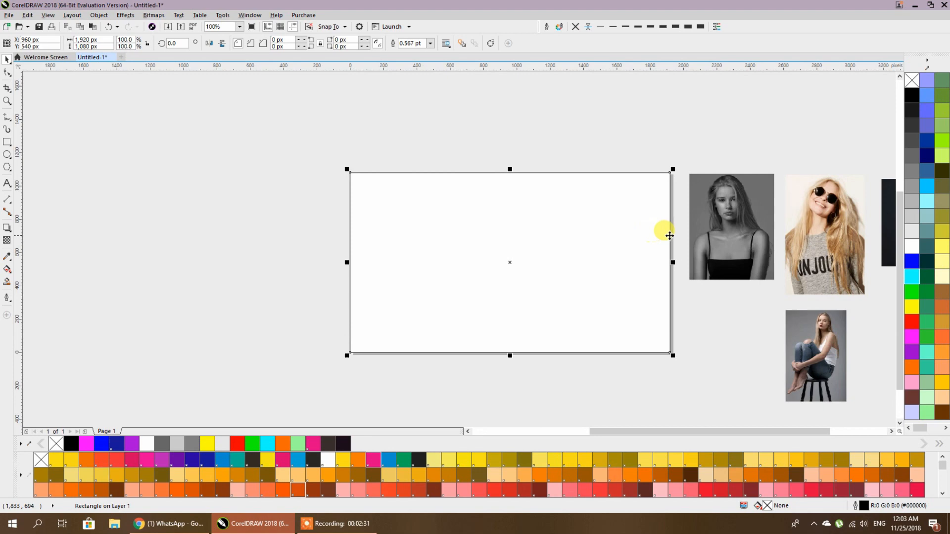
- Give the rectangle an elliptical fountain fill stretched to the top-right with two added colour stops
left_click(8, 270)
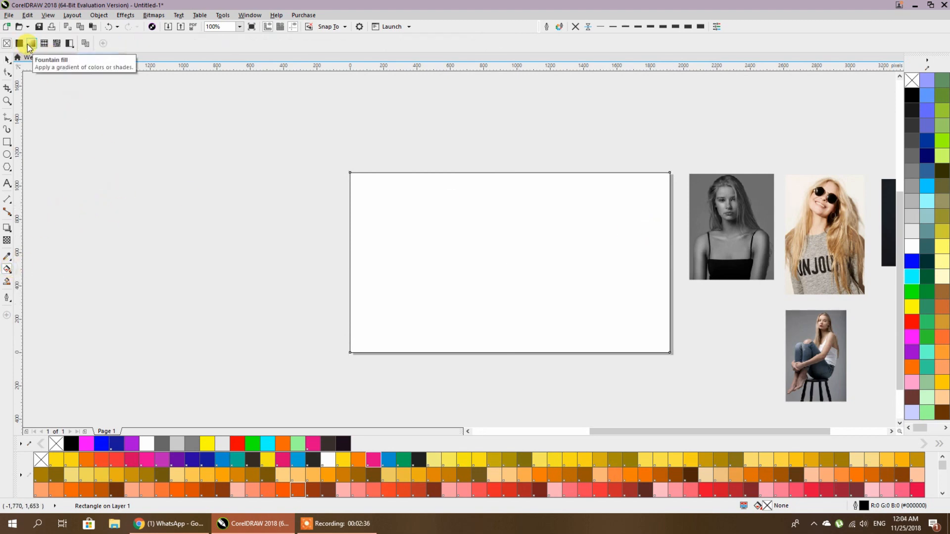
left_click(30, 44)
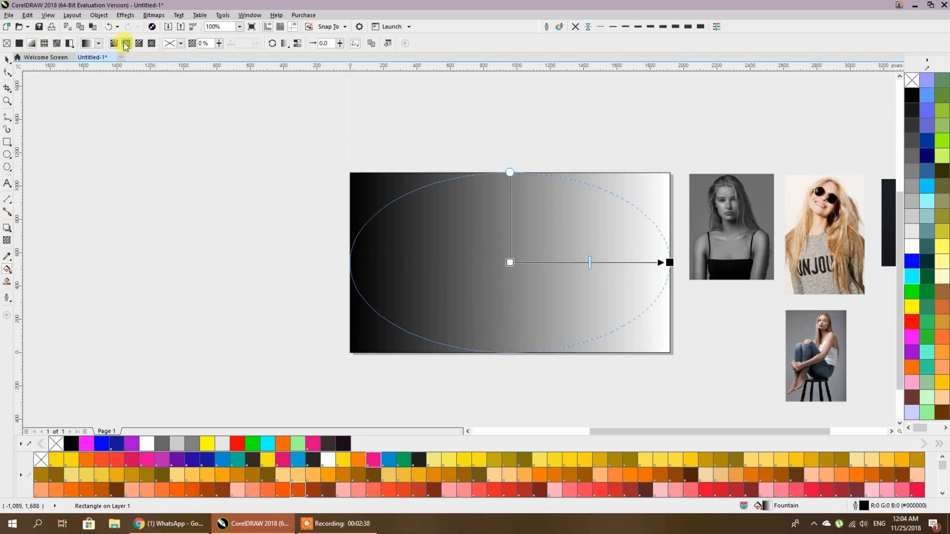
left_click(126, 43)
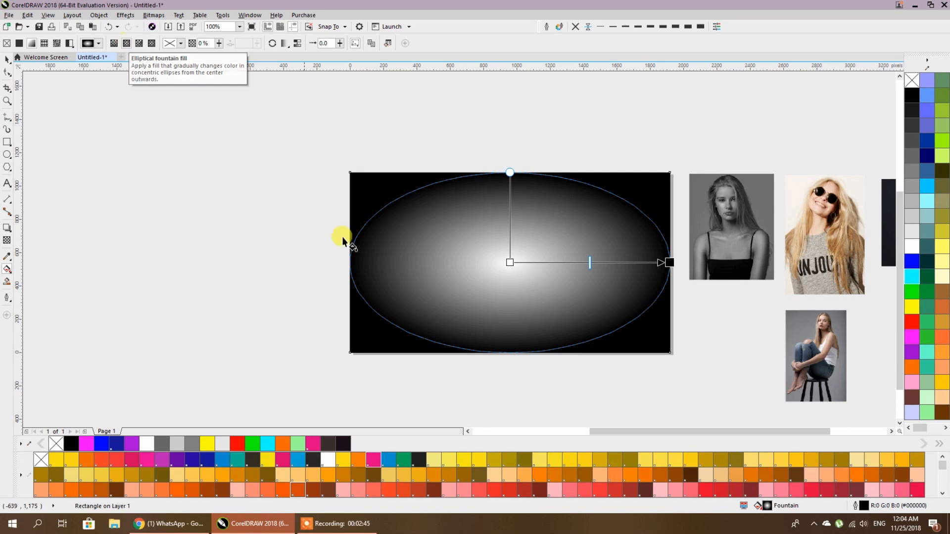
left_click_drag(402, 253, 631, 328)
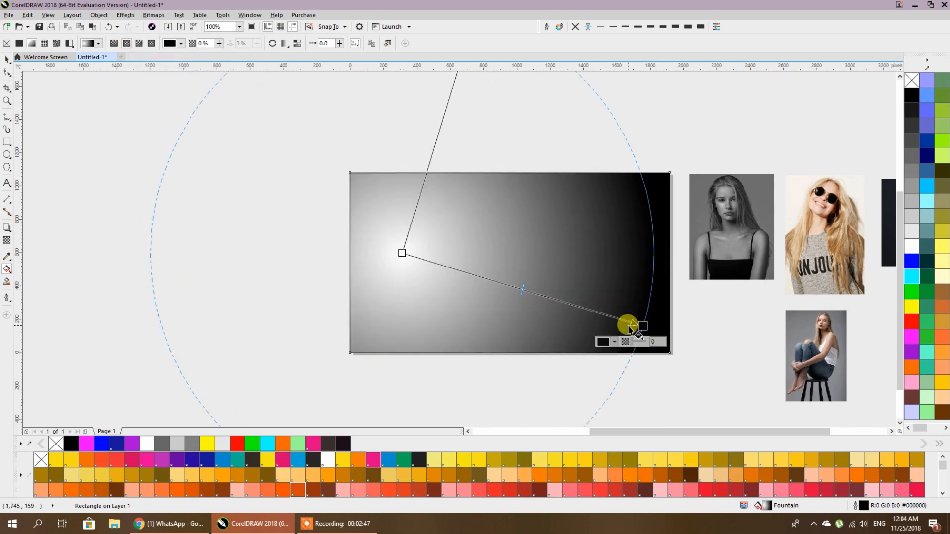
left_click_drag(402, 253, 393, 301)
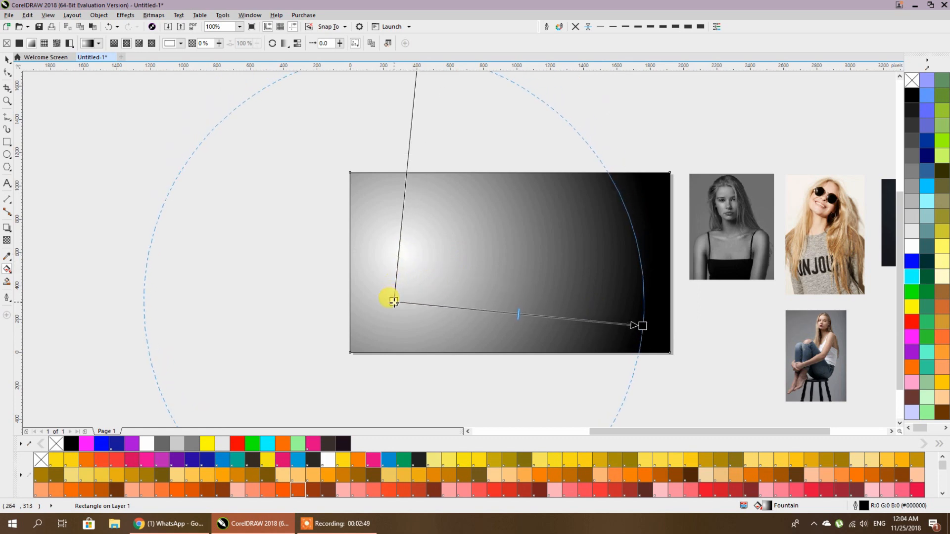
left_click_drag(643, 327, 656, 187)
double_click(500, 254)
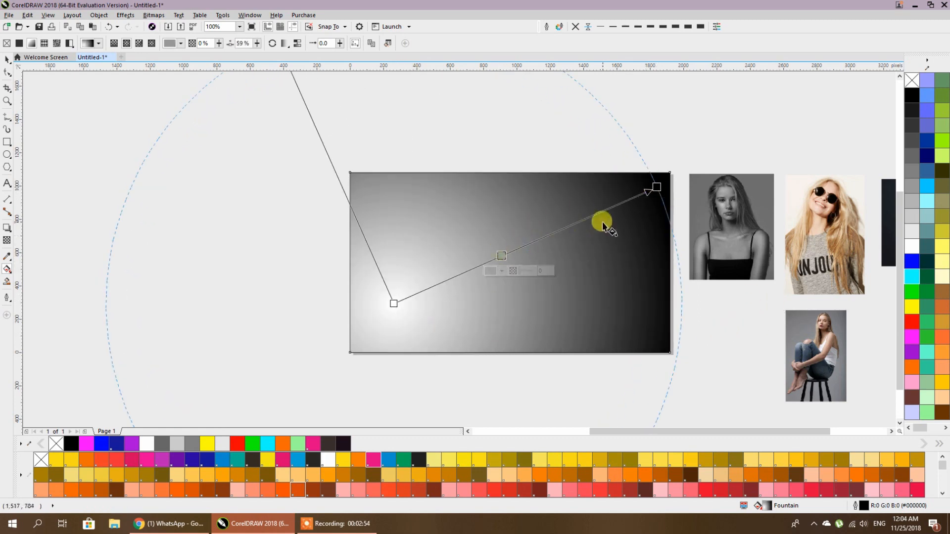
double_click(589, 216)
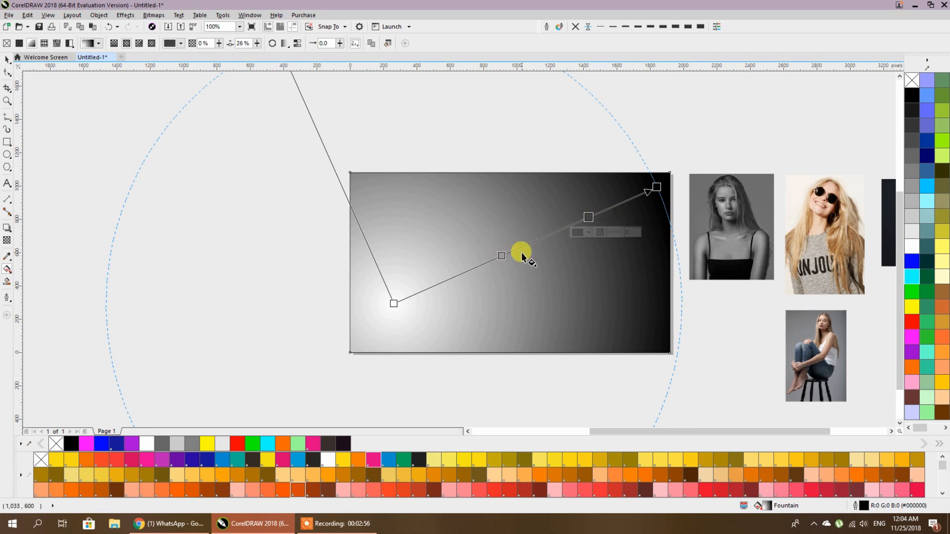
left_click_drag(393, 302, 391, 320)
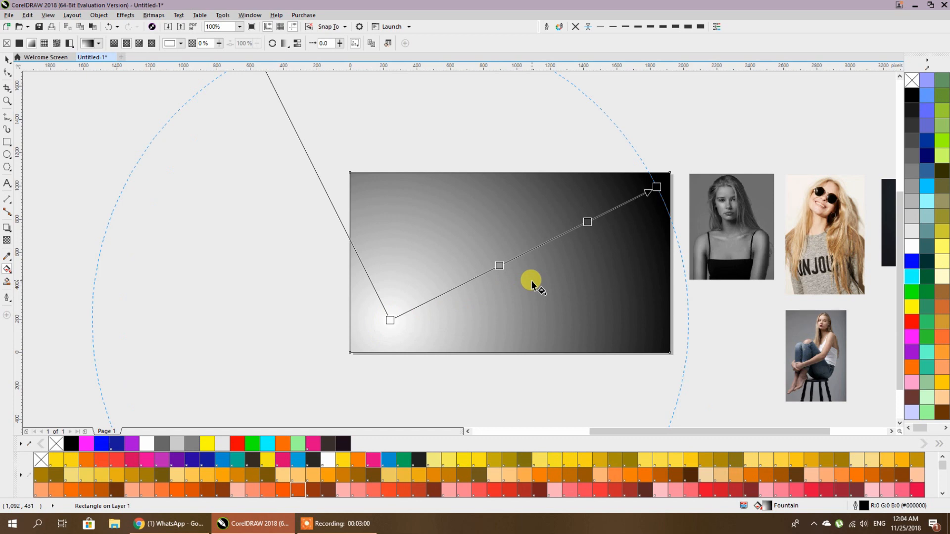
- Colour the gradient stops: dark navy end, magenta and purple middles, black start
left_click(390, 319)
left_click(912, 337)
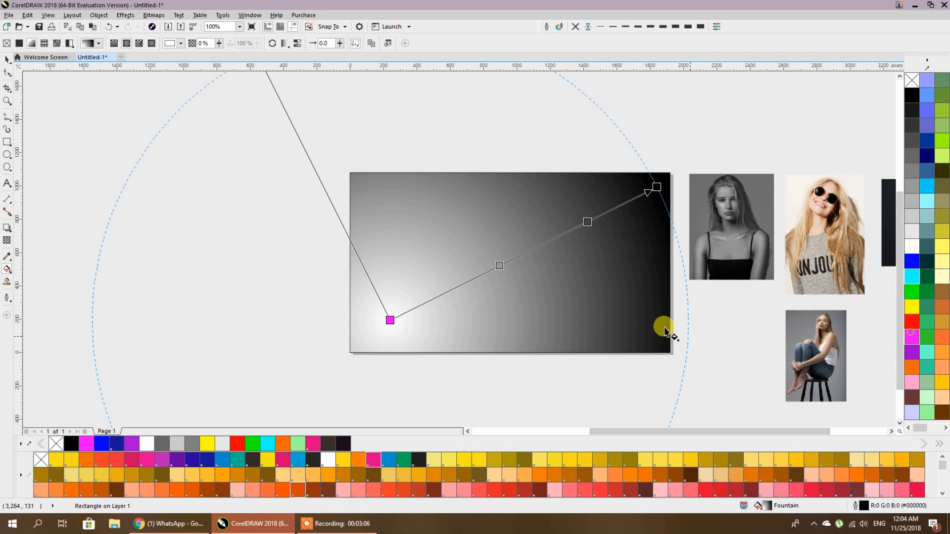
left_click(655, 187)
left_click(927, 157)
left_click(587, 221)
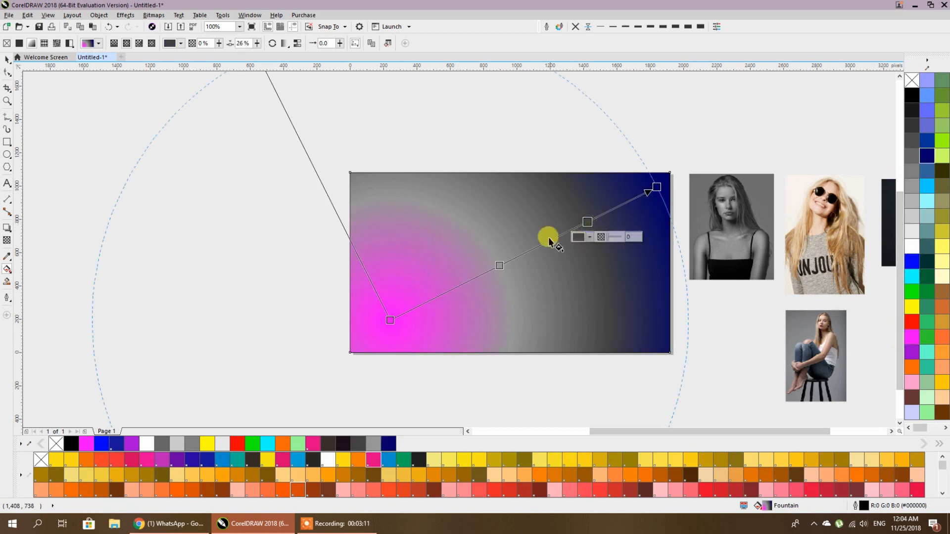
scroll(548, 238, "down", 4)
scroll(548, 238, "up", 4)
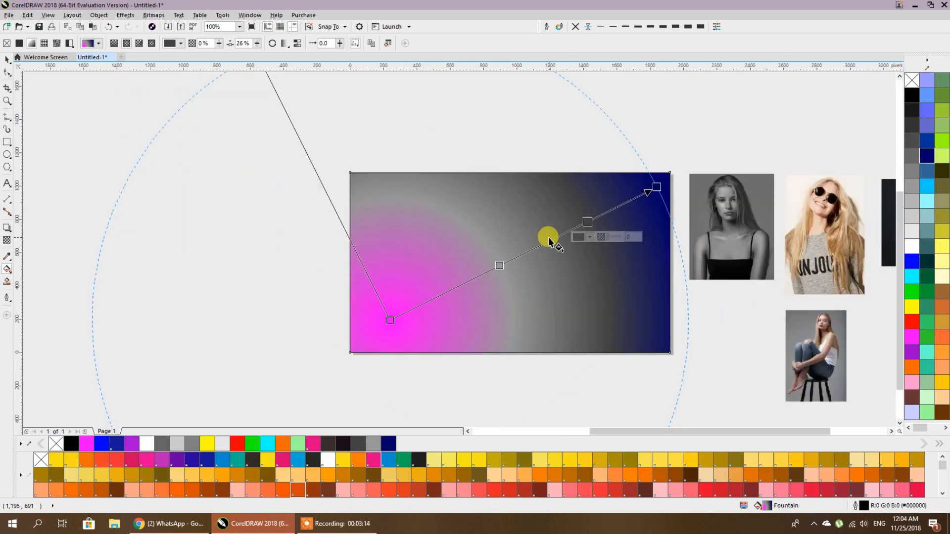
left_click(918, 331)
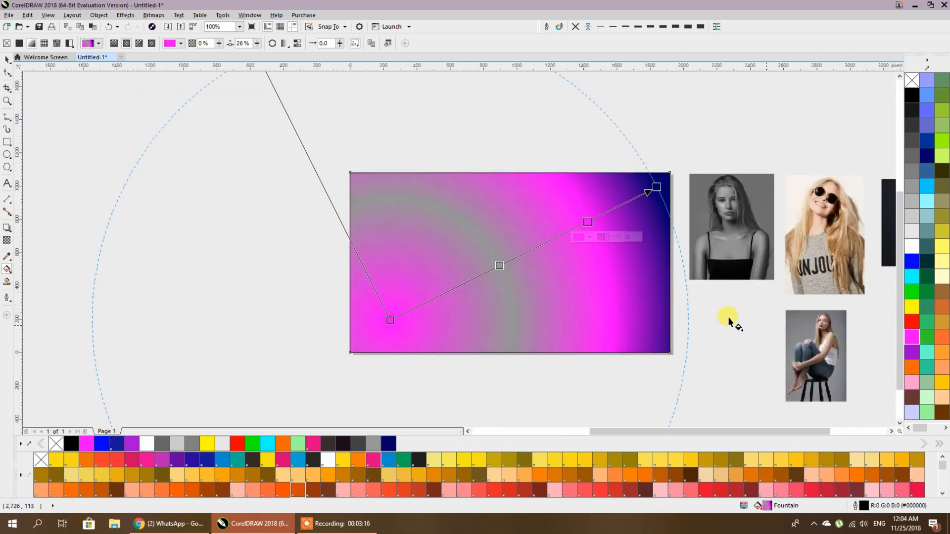
left_click(499, 265)
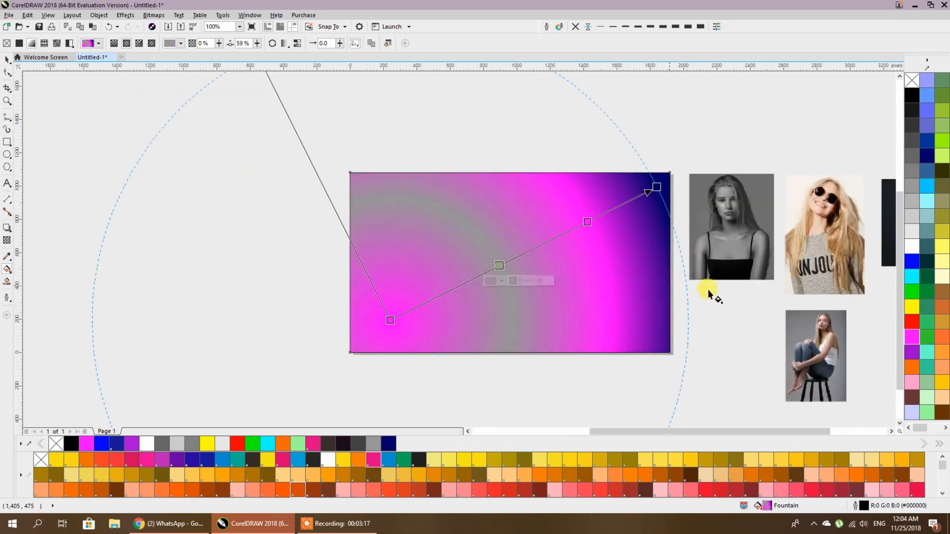
left_click(927, 186)
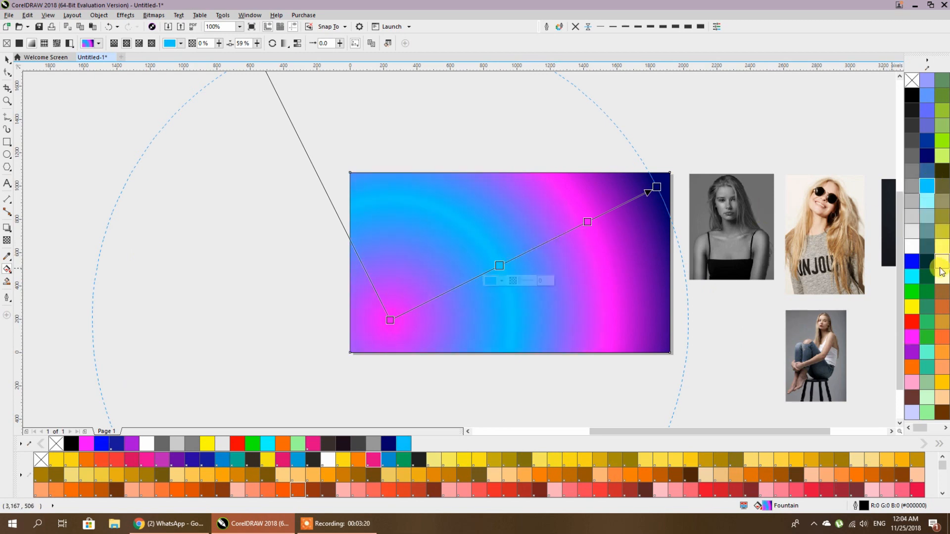
left_click(913, 354)
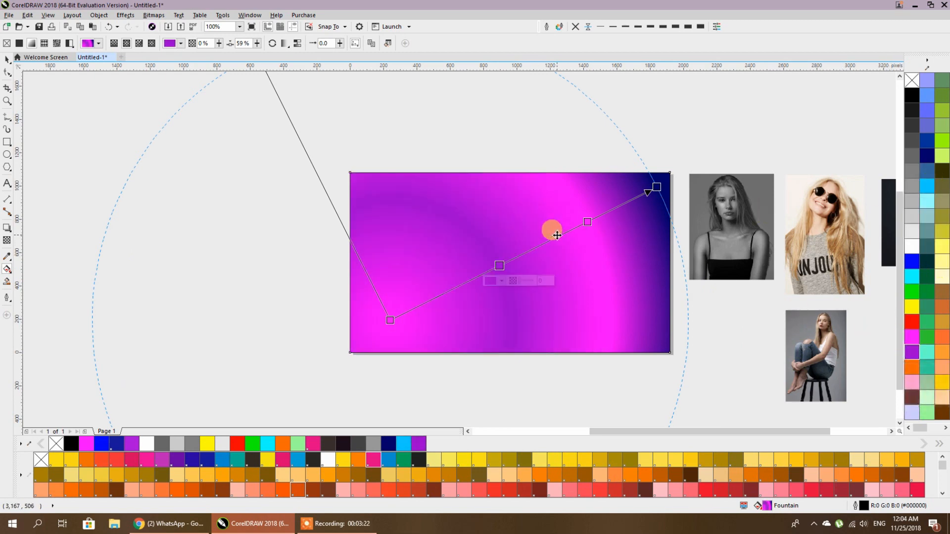
left_click_drag(391, 320, 399, 328)
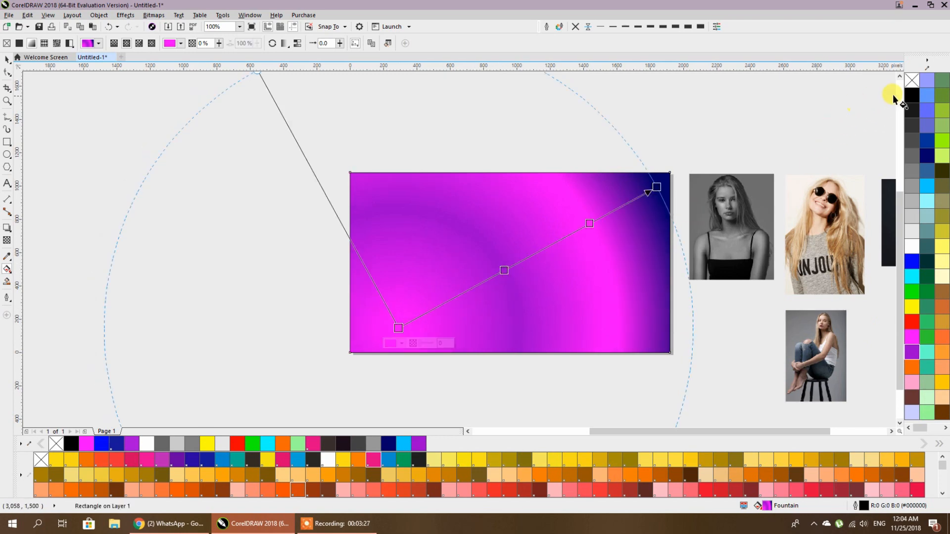
left_click(912, 140)
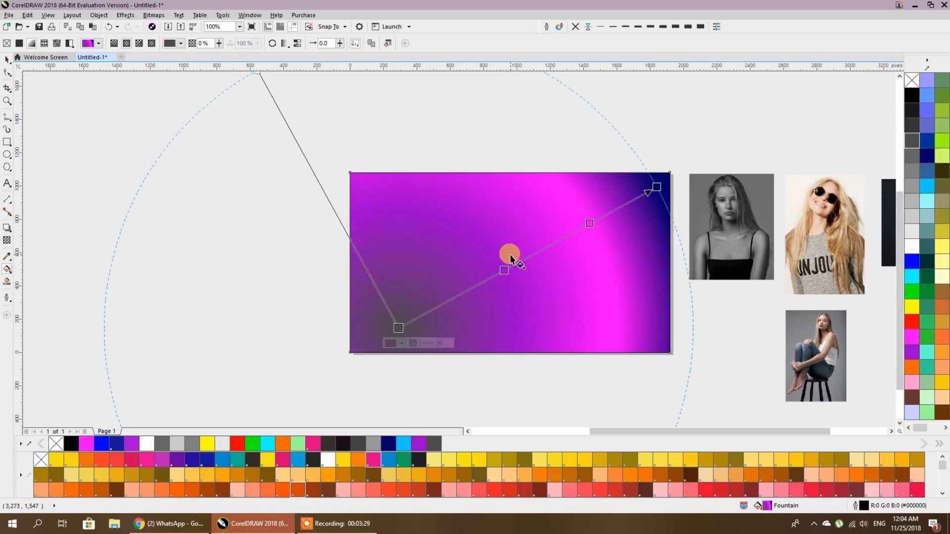
left_click(912, 95)
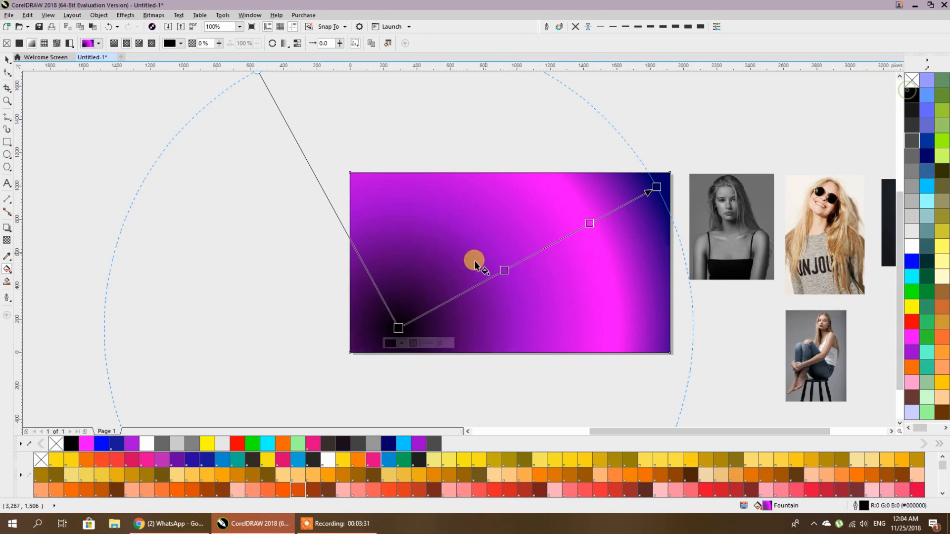
- Reposition the gradient to run from the bottom edge toward the top-right corner
left_click_drag(509, 269, 520, 257)
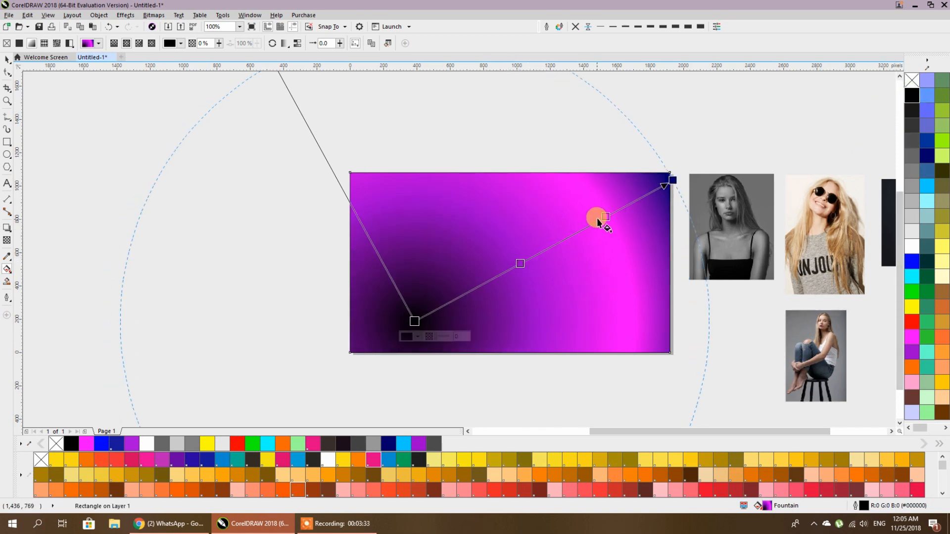
left_click_drag(598, 216, 609, 205)
left_click_drag(519, 262, 536, 255)
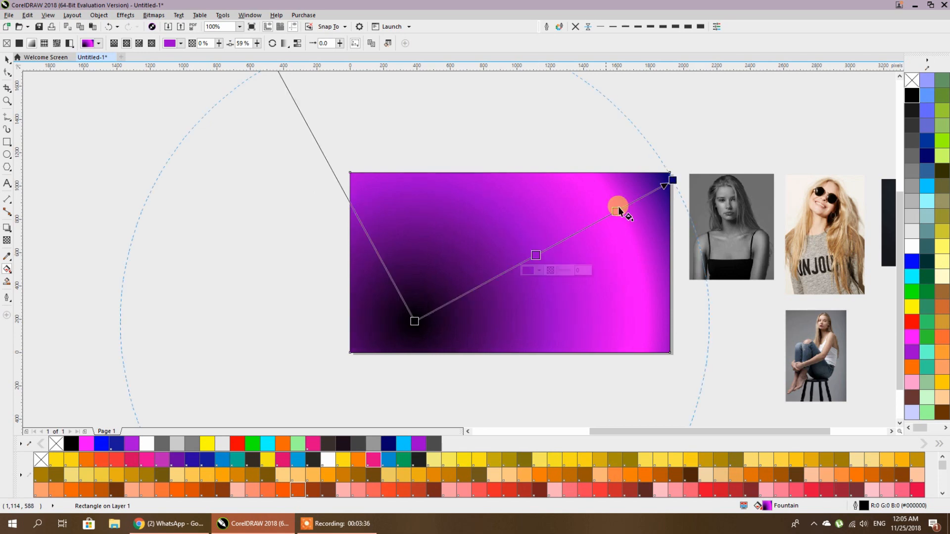
left_click_drag(672, 178, 458, 333)
scroll(541, 240, "down", 2)
scroll(492, 267, "up", 2)
left_click_drag(620, 196, 458, 289)
left_click_drag(440, 385, 744, 177)
left_click_drag(458, 290, 475, 333)
left_click_drag(719, 162, 682, 151)
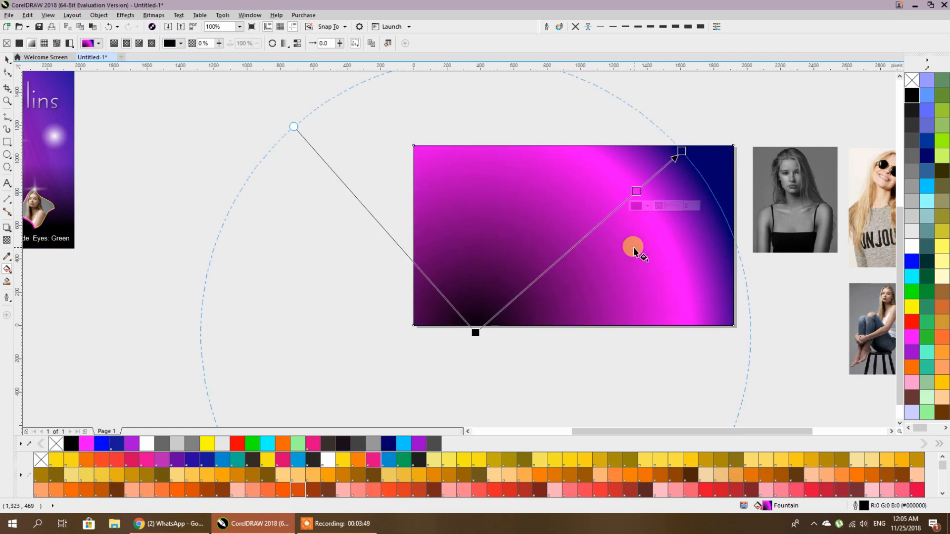
scroll(635, 247, "down", 2)
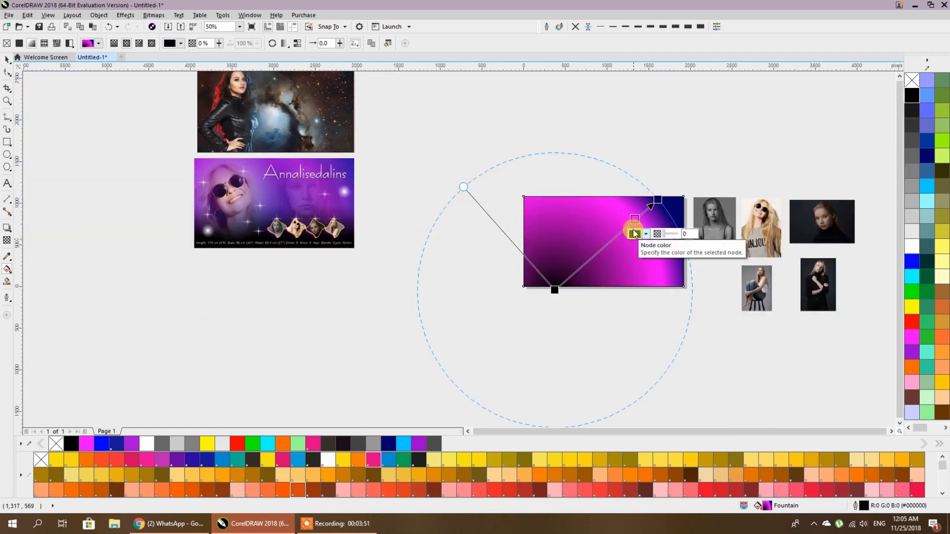
scroll(633, 238, "up", 2)
- Recolour the bottom start stop purple, add another stop, and shift the start left
left_click(467, 358)
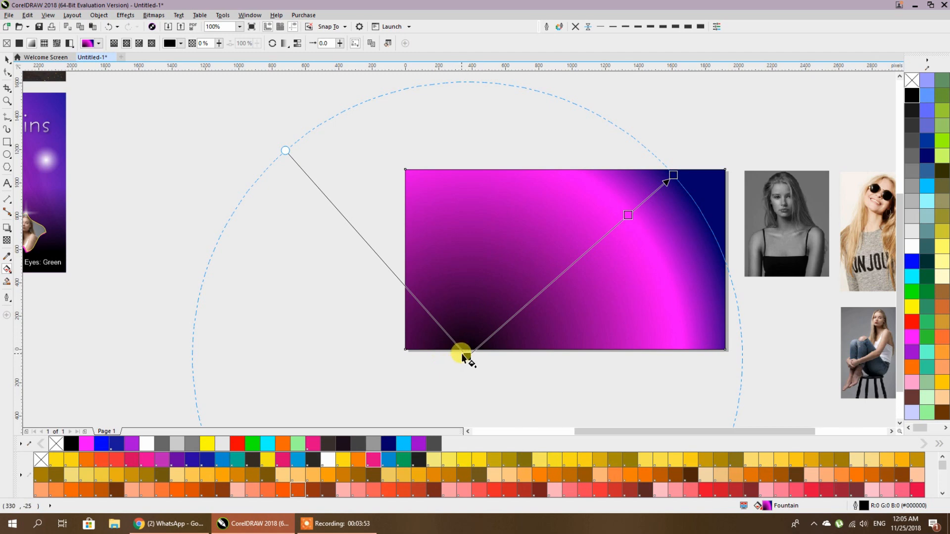
left_click(912, 338)
double_click(627, 215)
left_click_drag(468, 356, 439, 350)
left_click(914, 354)
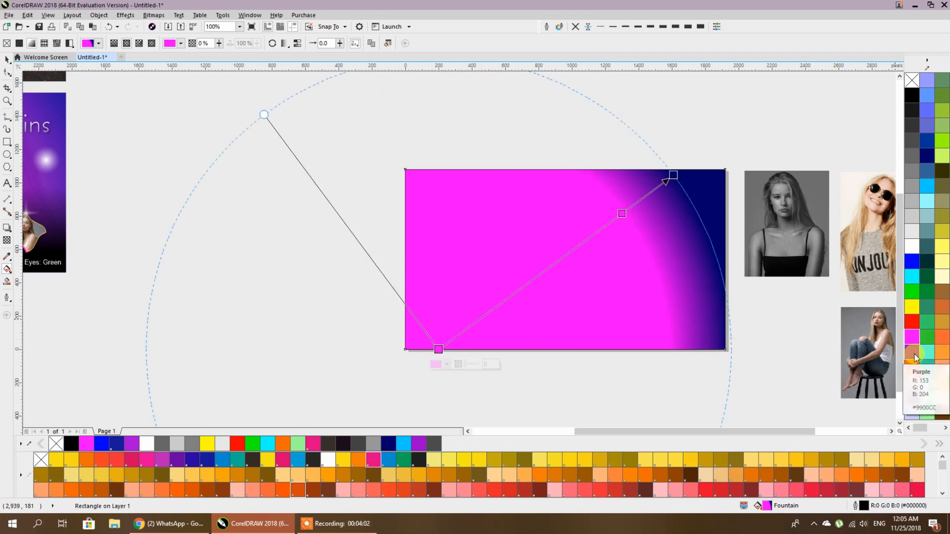
left_click_drag(439, 349, 435, 341)
- Make the bottom node dark purple, redraw the gradient upward, and set the dark-blue end 26% transparent
left_click(442, 356)
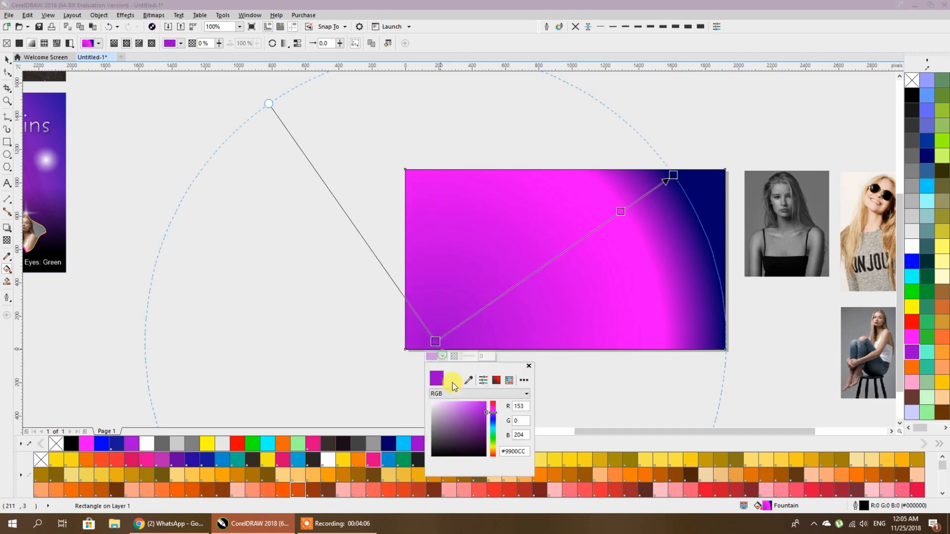
left_click(484, 431)
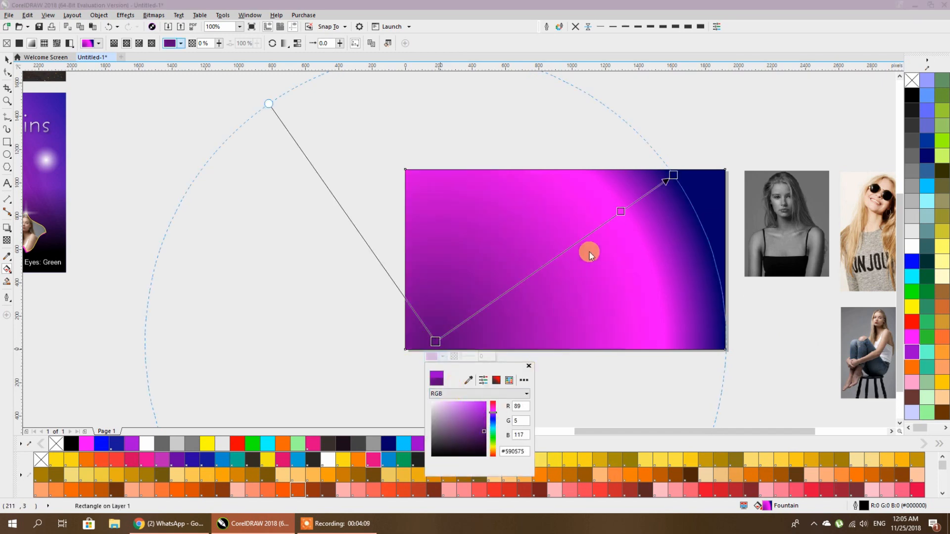
left_click(590, 250)
left_click_drag(620, 211, 603, 225)
left_click_drag(672, 174, 631, 146)
left_click_drag(481, 370, 533, 173)
left_click_drag(507, 273, 573, 251)
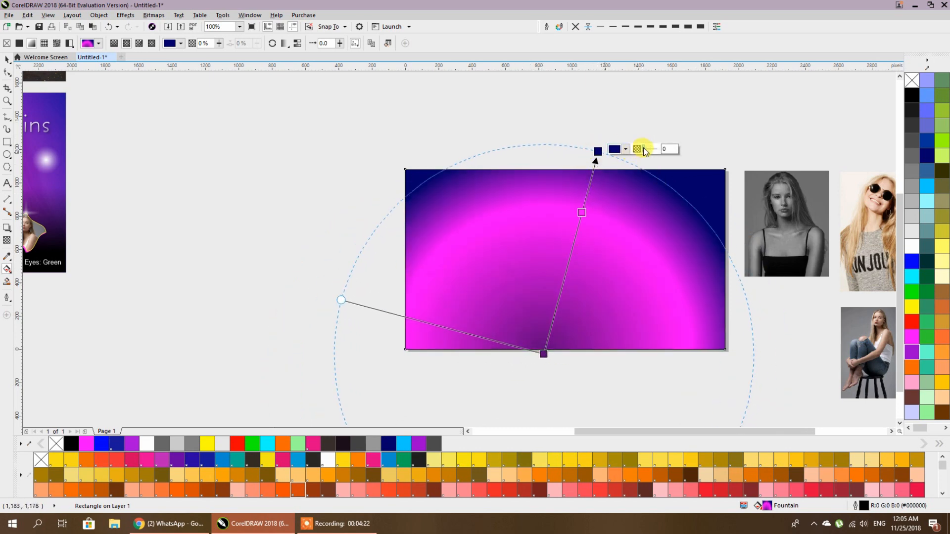
left_click_drag(643, 148, 648, 150)
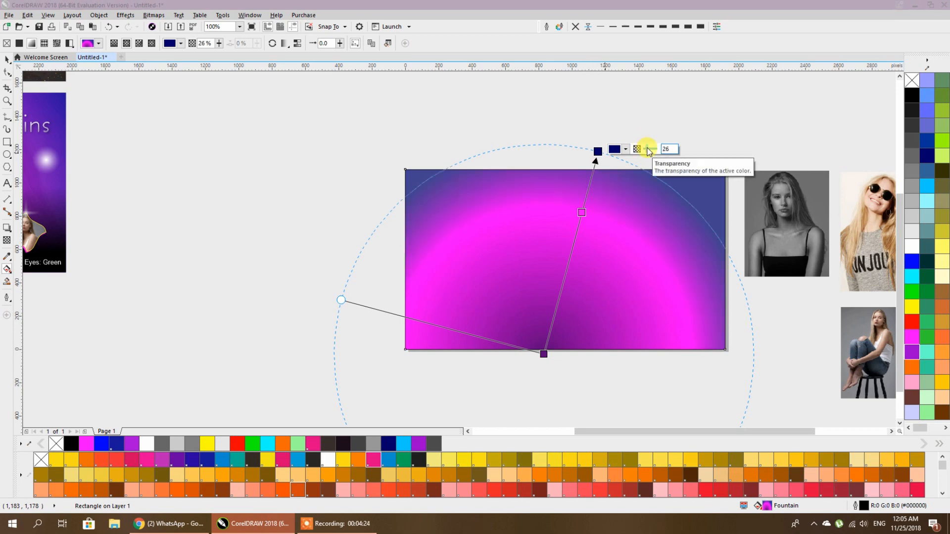
- Inspect the sample banner's gradient end colour and midpoint for reference
scroll(628, 221, "down", 2)
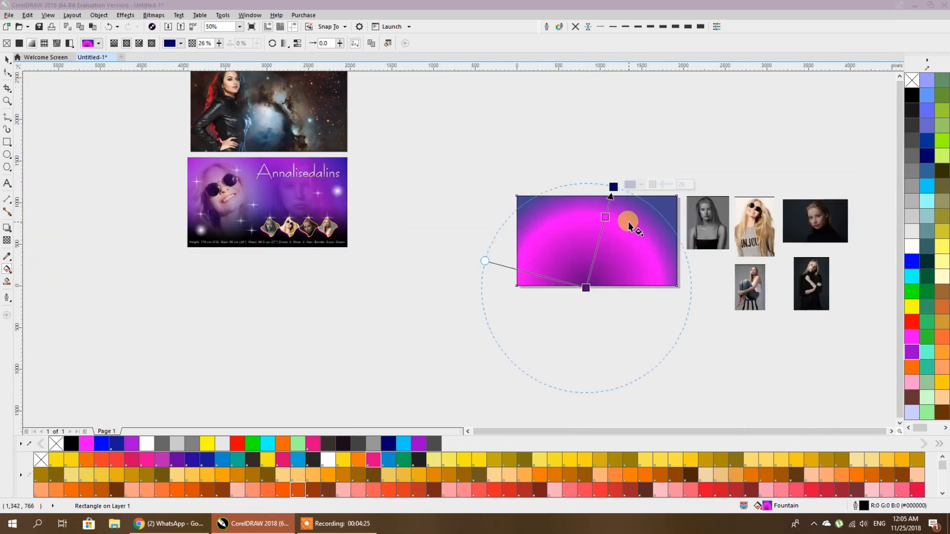
left_click(346, 208)
left_click(336, 136)
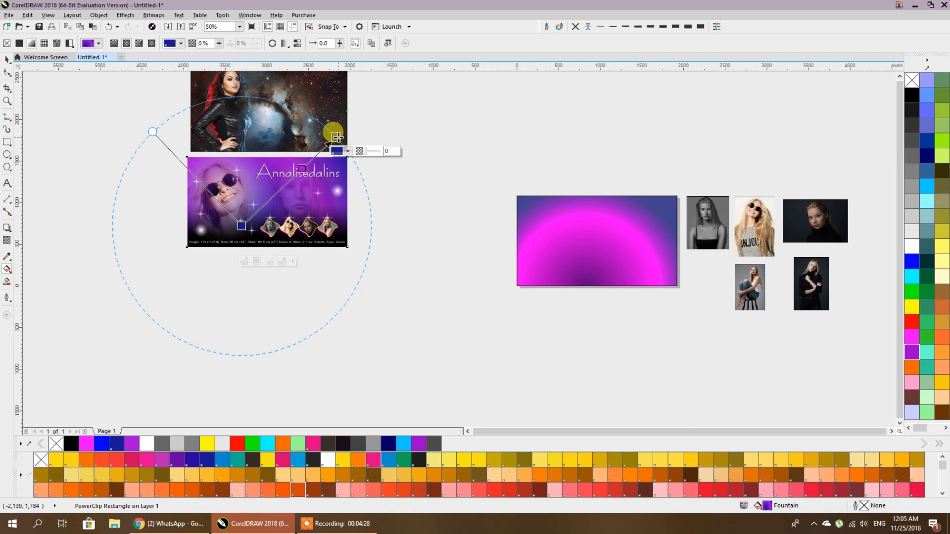
left_click(309, 166)
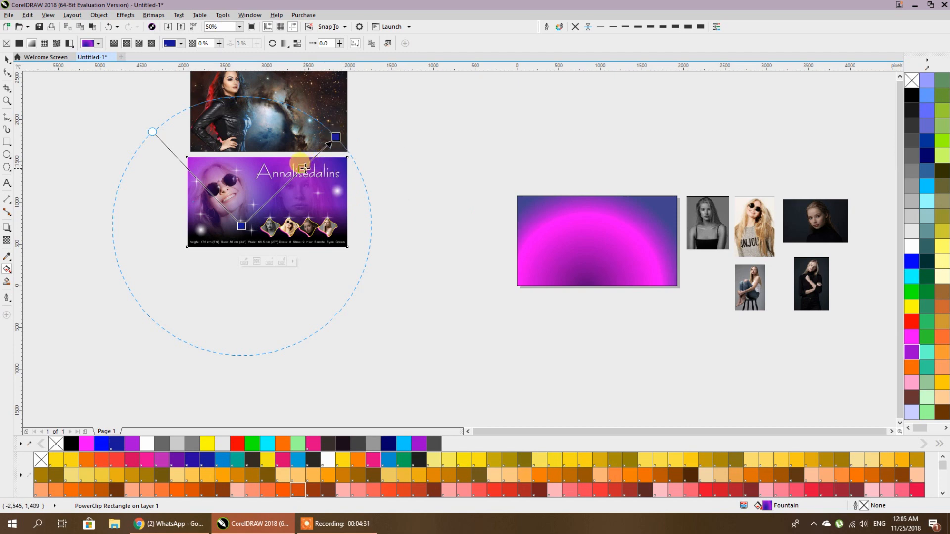
left_click(228, 233)
- Slide the background gradient's midpoint and turn its starting colour blue, moved left along the bottom
left_click(566, 245)
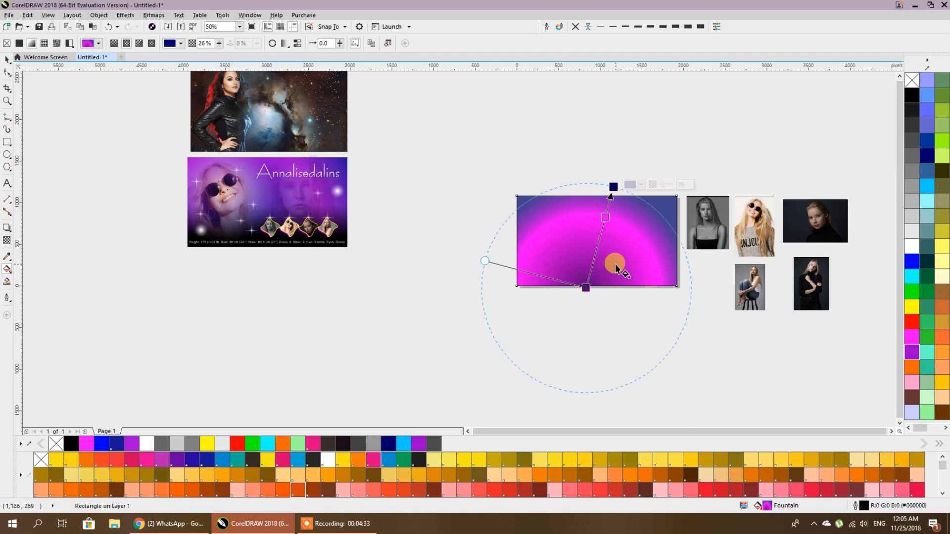
left_click_drag(609, 208, 600, 236)
left_click(586, 287)
left_click(910, 262)
left_click_drag(585, 289, 561, 291)
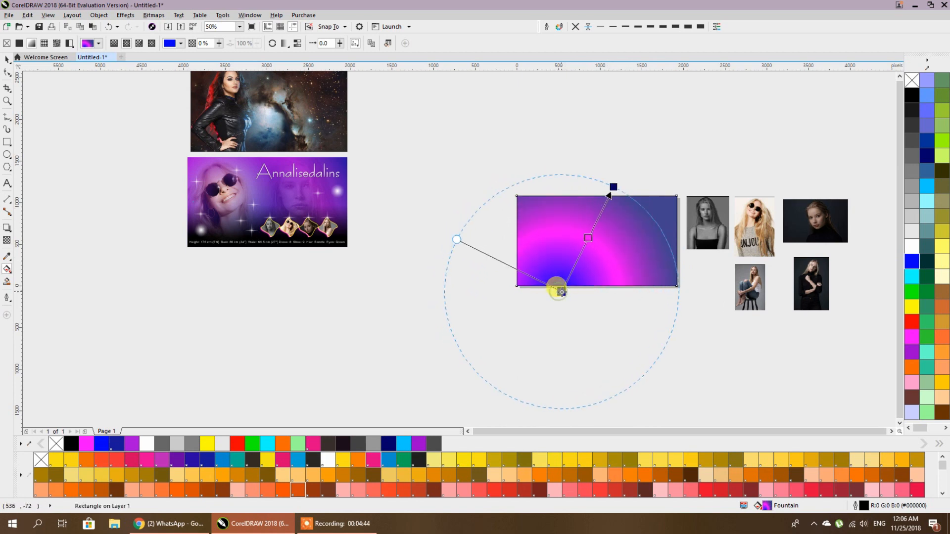
scroll(648, 221, "up", 2)
- Draw a wide black rectangle with no outline across the background's lower part
left_click(7, 59)
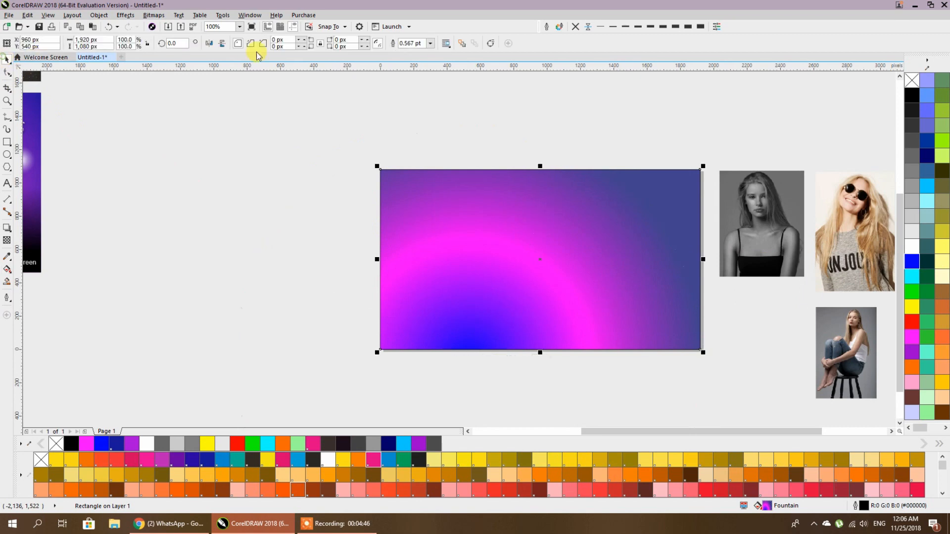
left_click(552, 84)
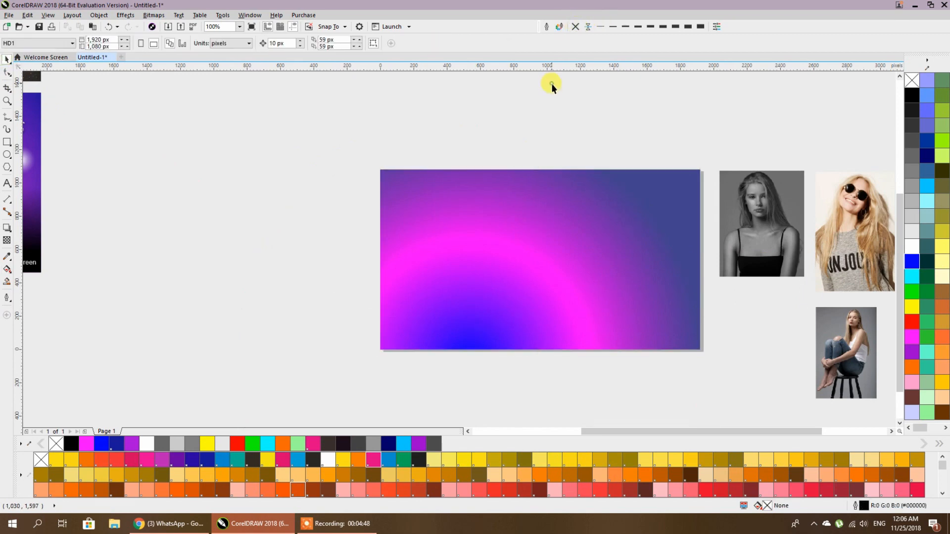
left_click(7, 142)
left_click_drag(380, 349, 698, 268)
left_click(575, 27)
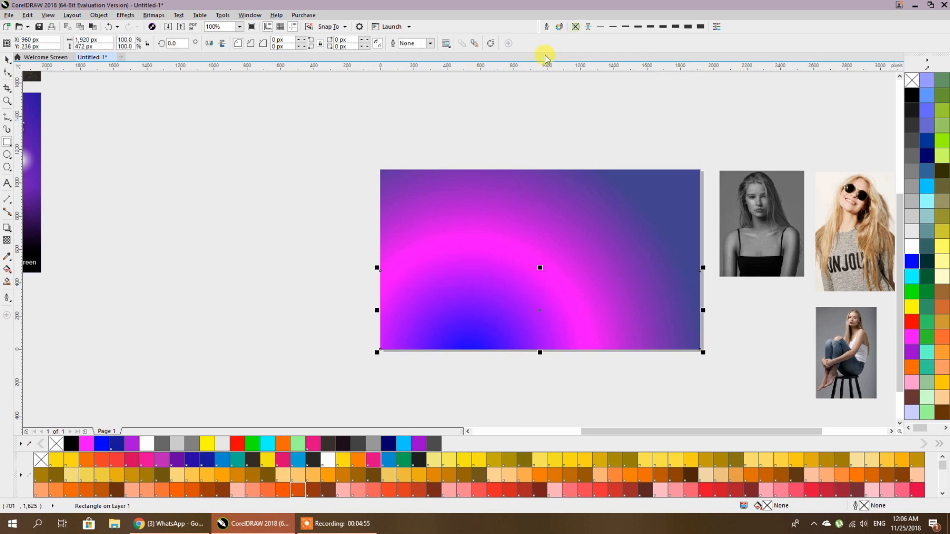
left_click(914, 95)
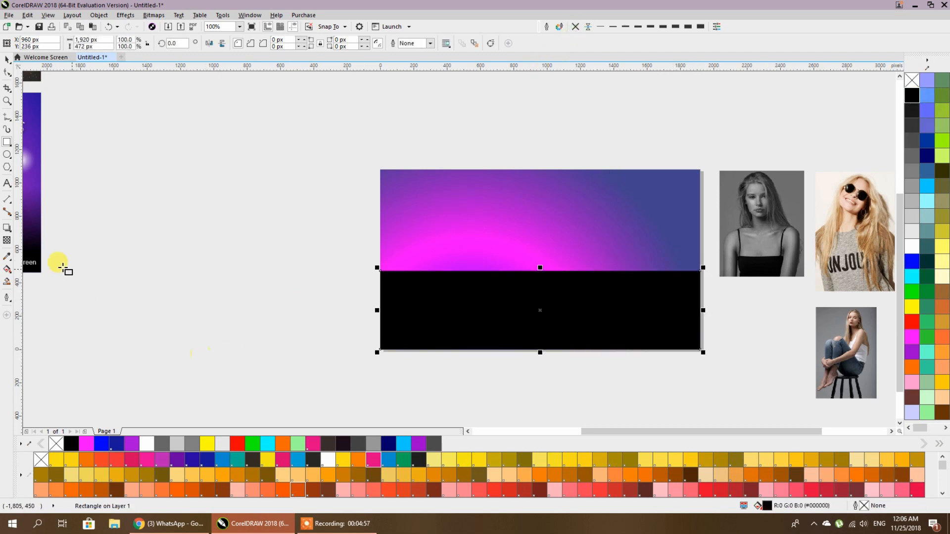
- Apply a linear transparency fading the black rectangle upward, and stretch it taller
left_click(7, 241)
left_click(555, 346)
left_click_drag(540, 349, 541, 282)
left_click(6, 59)
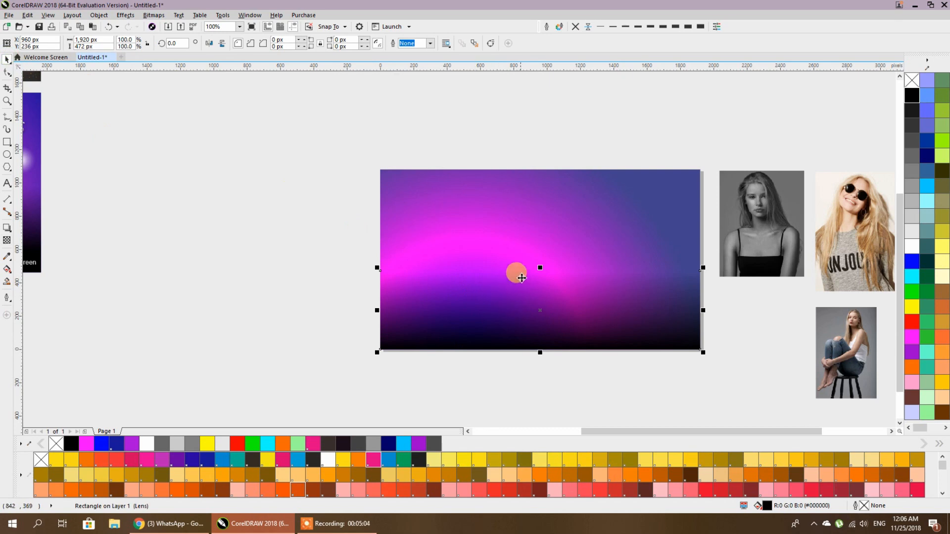
left_click_drag(540, 268, 548, 212)
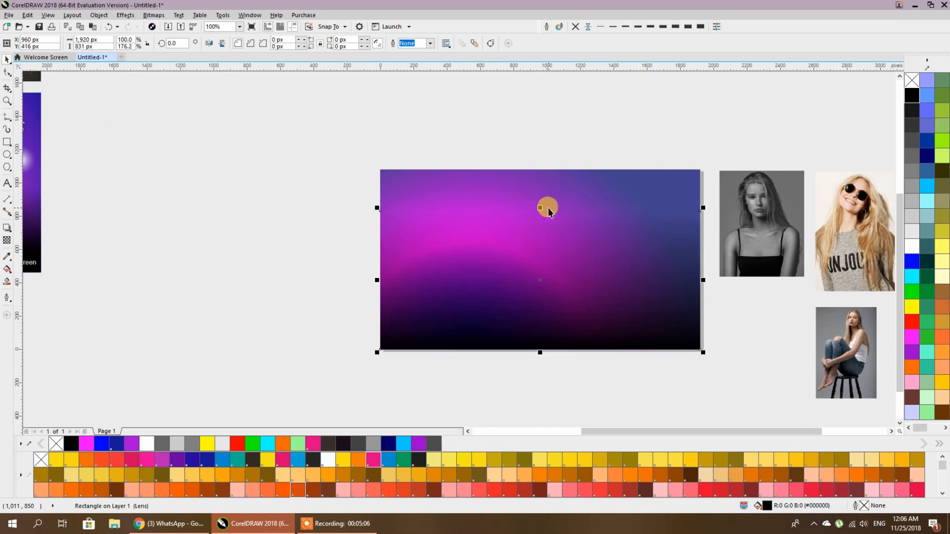
left_click(7, 269)
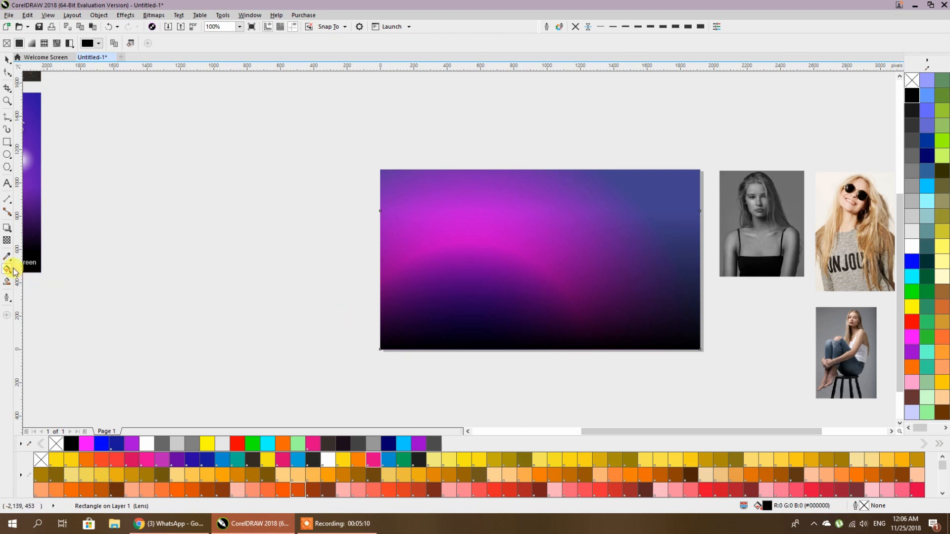
- Redraw the fade from solid black at the bottom edge to transparent higher up, then move the rectangle to the upper left
left_click(7, 241)
left_click_drag(571, 362, 570, 222)
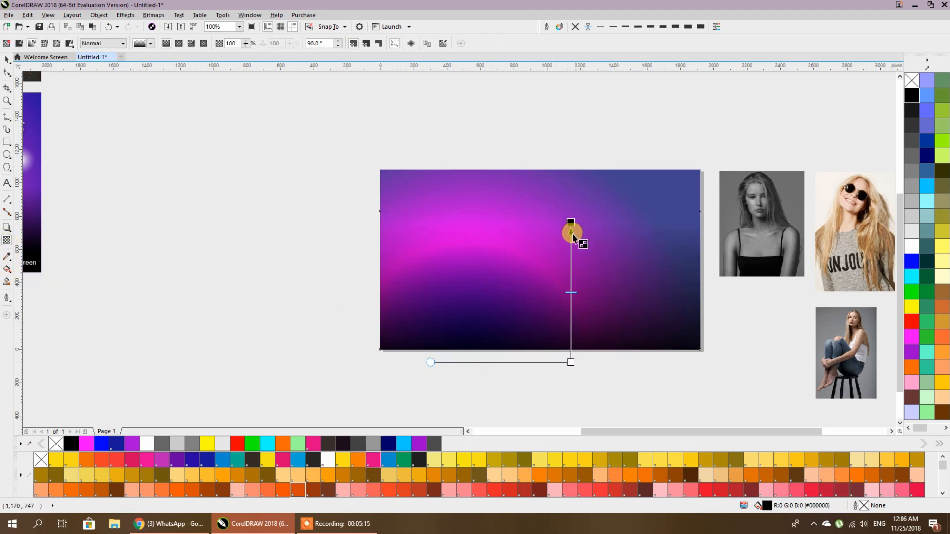
left_click_drag(549, 289, 548, 204)
left_click_drag(549, 290, 548, 325)
left_click_drag(550, 205, 549, 214)
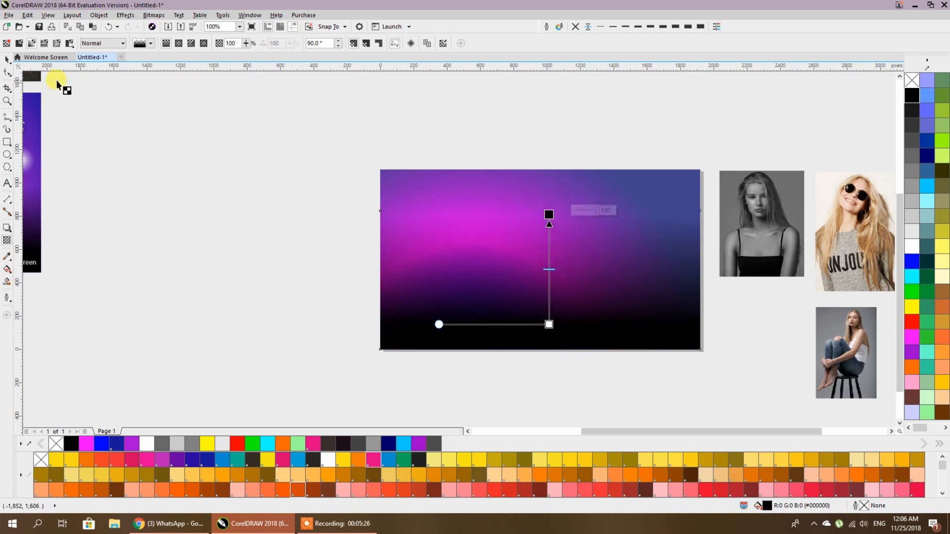
left_click(6, 61)
left_click_drag(498, 299, 154, 232)
- PowerClip the black fade rectangle inside the background rectangle
right_click(184, 217)
left_click(226, 228)
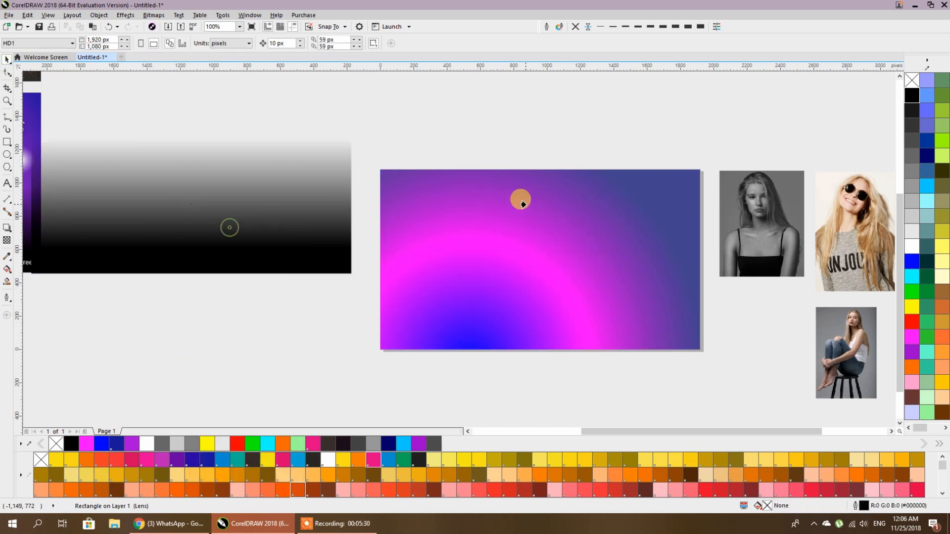
left_click(523, 203)
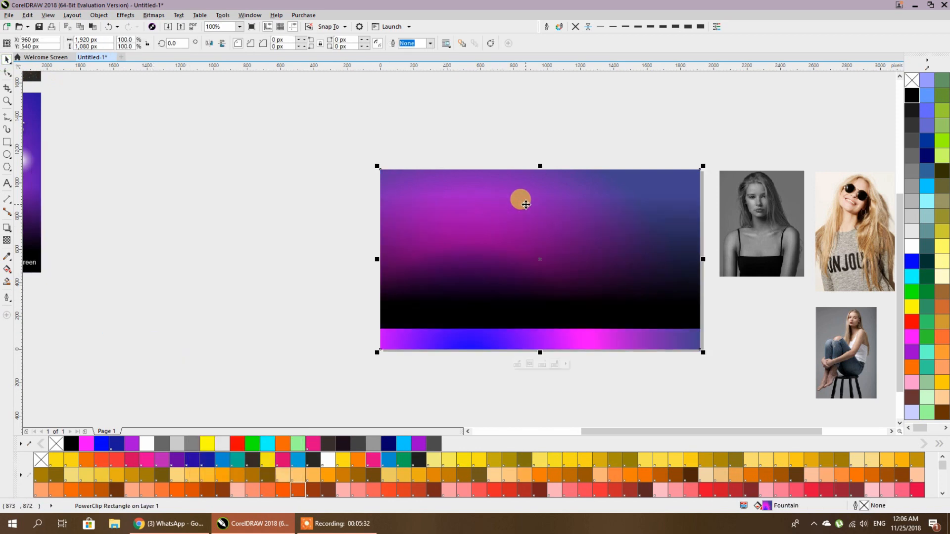
- Inside the clip, move the fade to the bottom edge and stretch it full-width and slightly taller
double_click(524, 203)
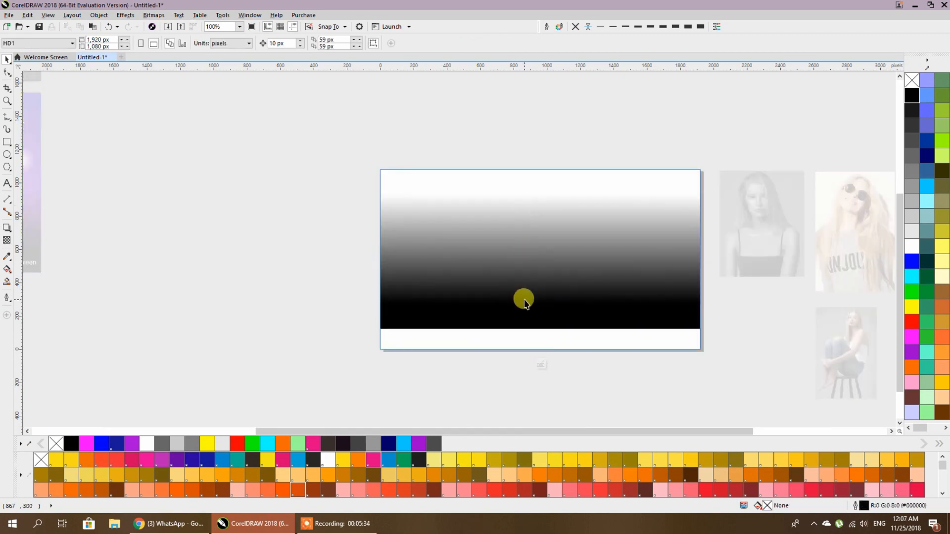
left_click_drag(541, 320, 562, 317)
scroll(549, 358, "up", 3)
scroll(569, 337, "down", 2)
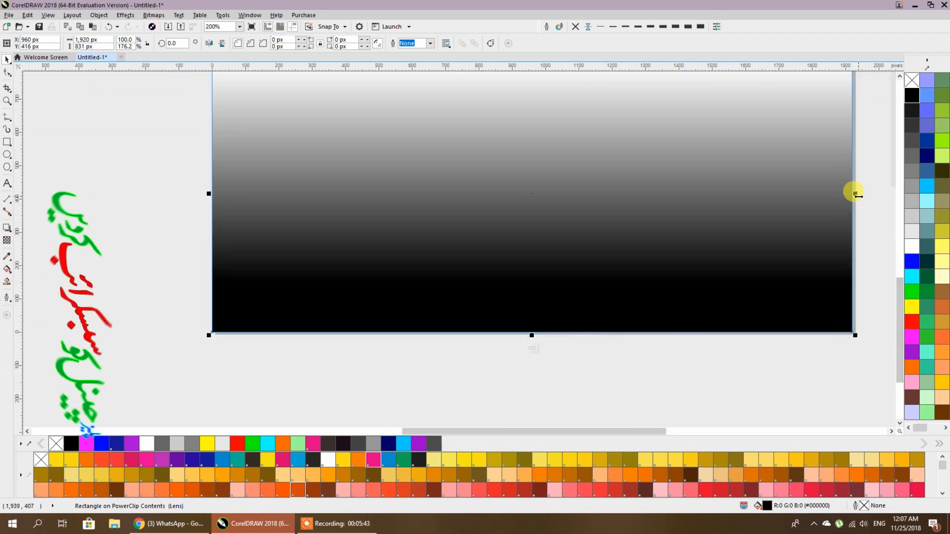
left_click_drag(855, 193, 876, 194)
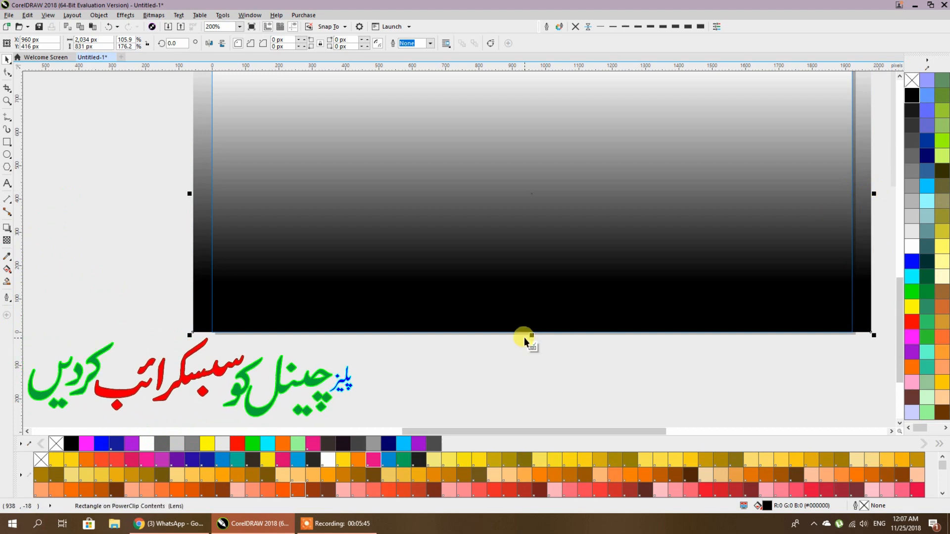
left_click_drag(526, 333, 542, 367)
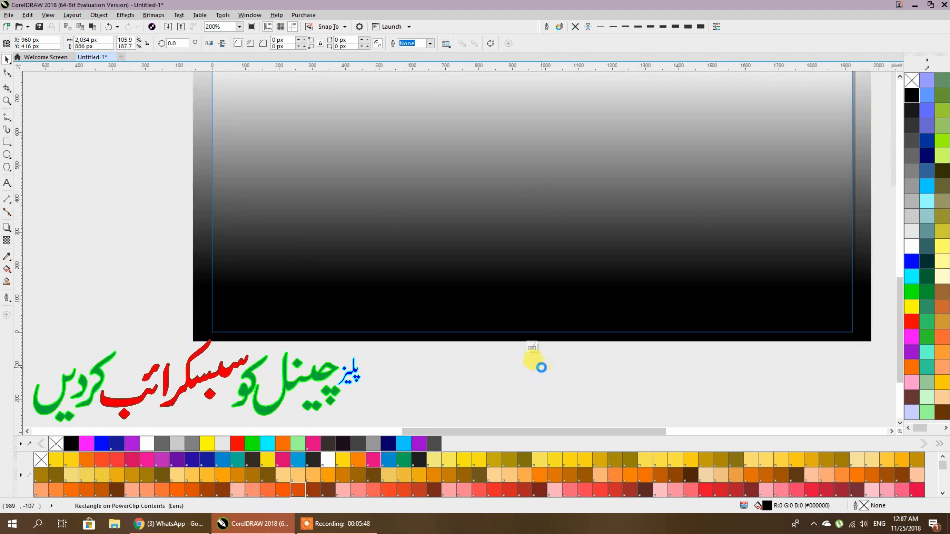
scroll(541, 367, "down", 1)
scroll(593, 329, "up", 1)
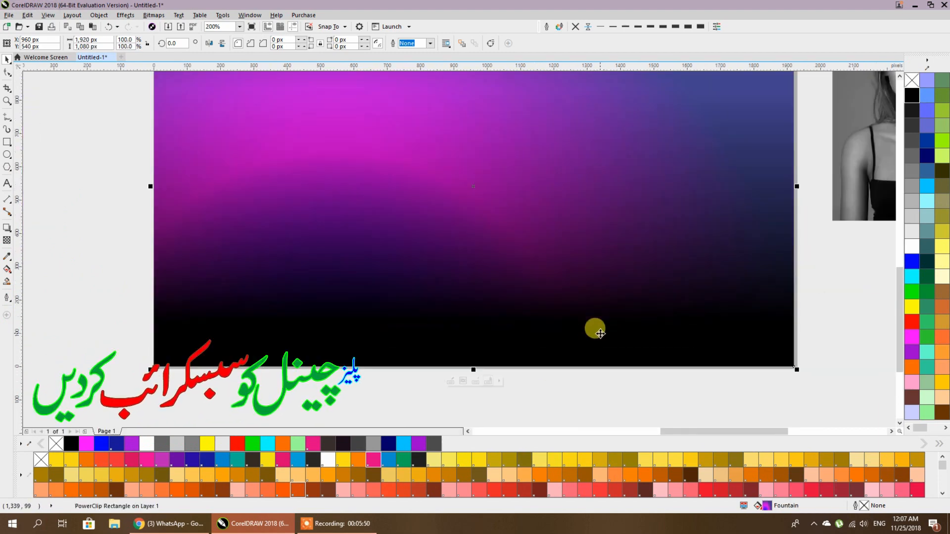
scroll(594, 328, "down", 1)
left_click(722, 337)
scroll(723, 335, "down", 1)
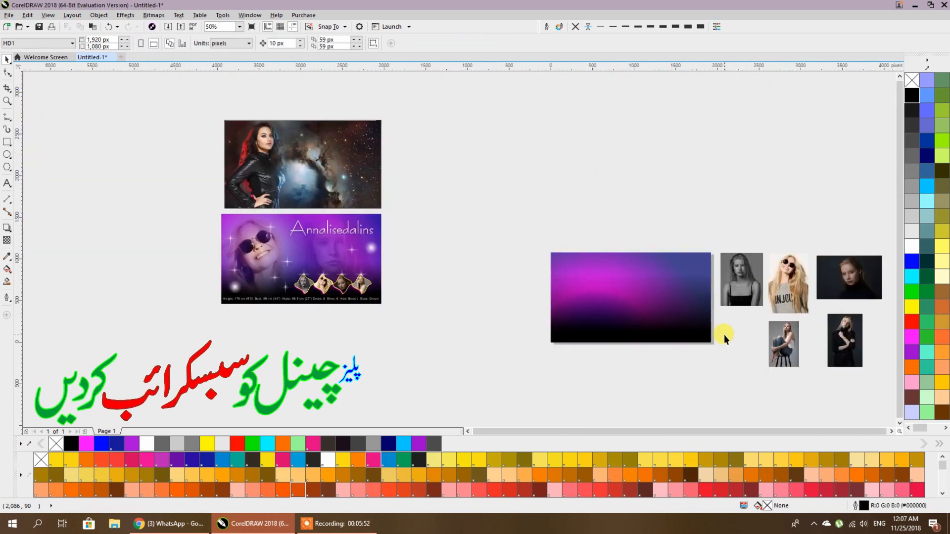
- Move the sunglasses photo over the background's left side and enlarge it about twofold
scroll(724, 335, "up", 1)
left_click_drag(724, 335, 649, 334)
scroll(679, 307, "right", 3)
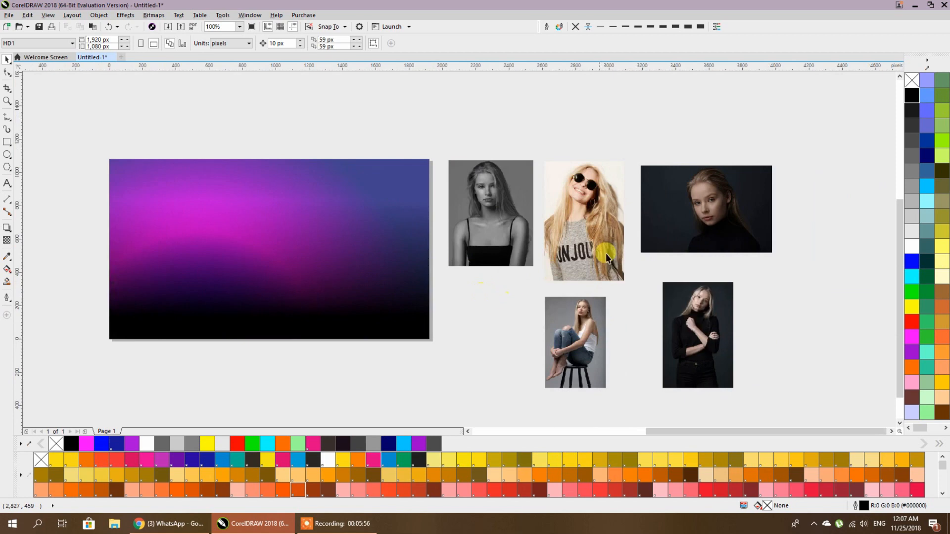
left_click(564, 207)
scroll(525, 283, "left", 3)
left_click_drag(751, 253, 367, 296)
left_click_drag(403, 324, 589, 395)
scroll(611, 333, "left", 3)
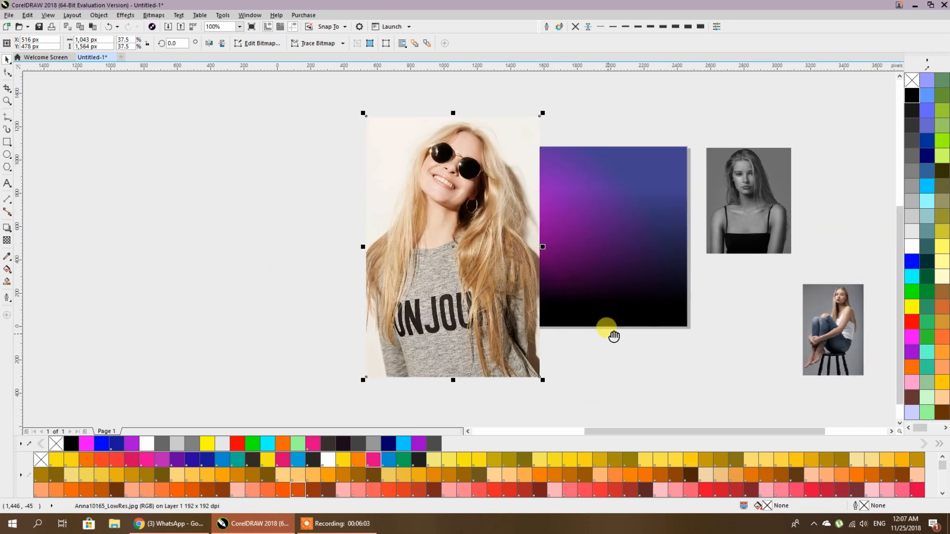
left_click_drag(502, 285, 495, 280)
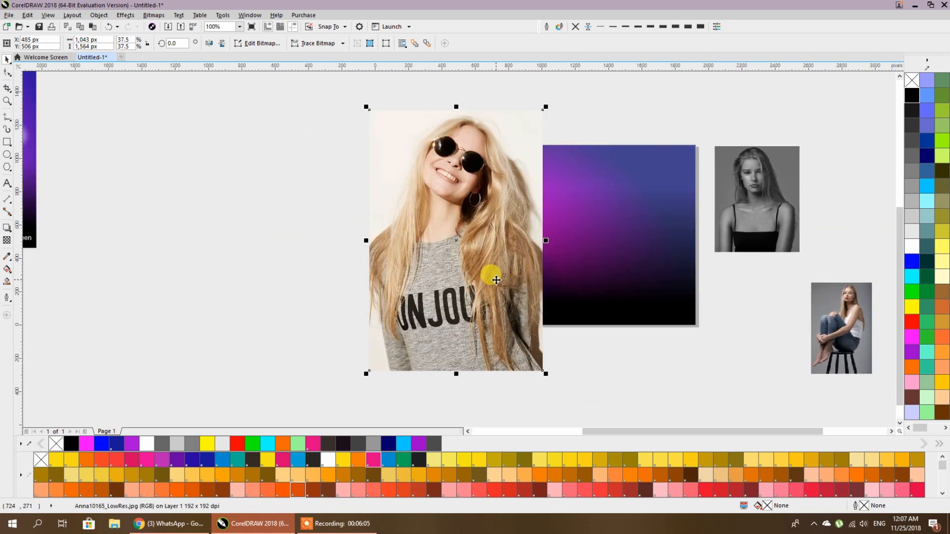
- Give the photo an elliptical fountain transparency
left_click(6, 241)
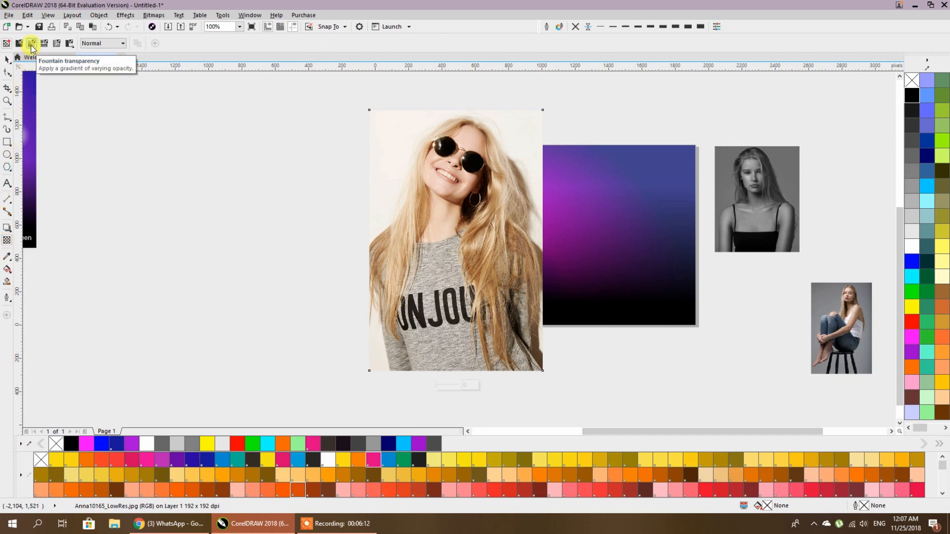
left_click(32, 44)
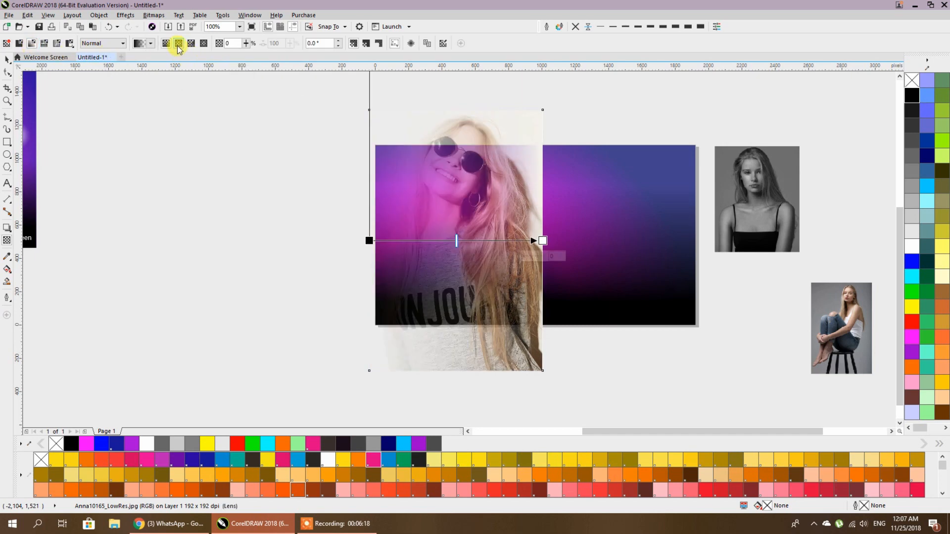
left_click(179, 45)
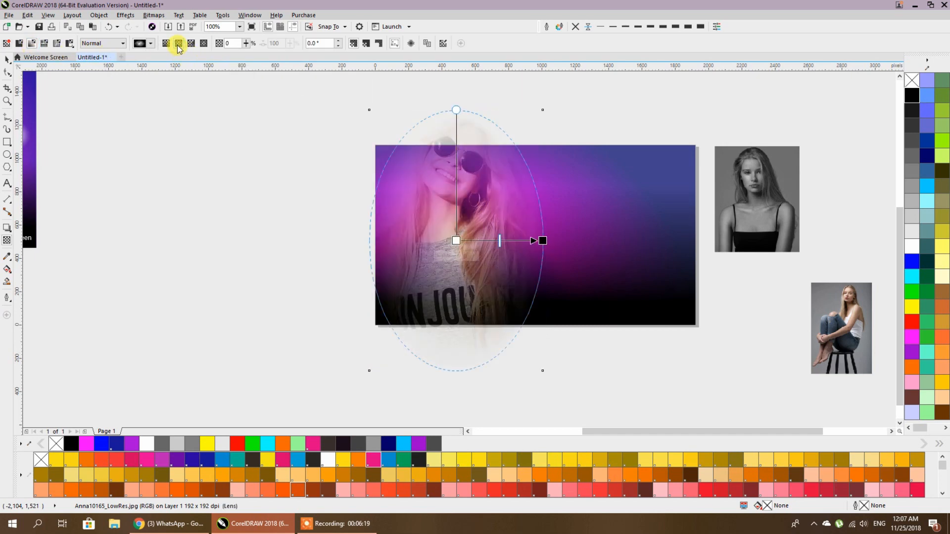
left_click(7, 60)
- PowerClip the faded photo inside the purple gradient rectangle
left_click(454, 206)
right_click(454, 206)
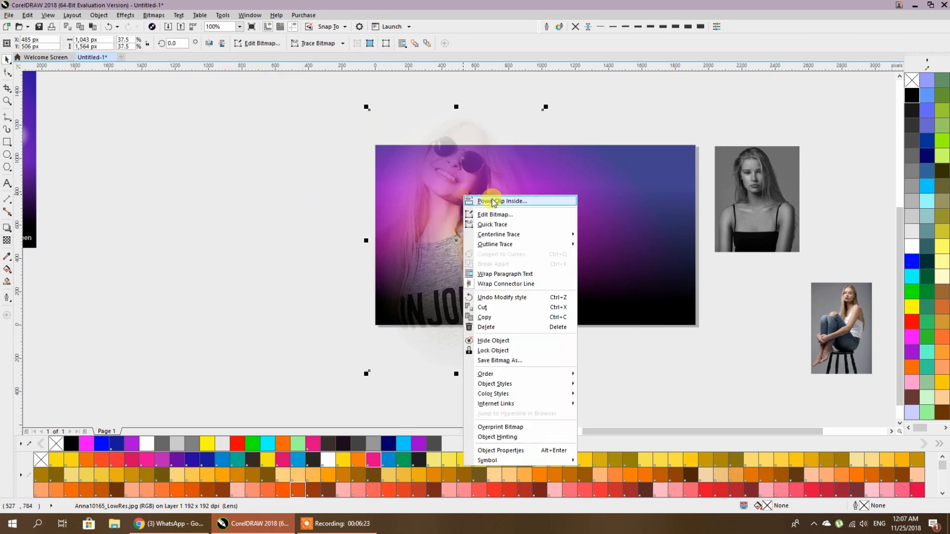
left_click(594, 202)
left_click(597, 202)
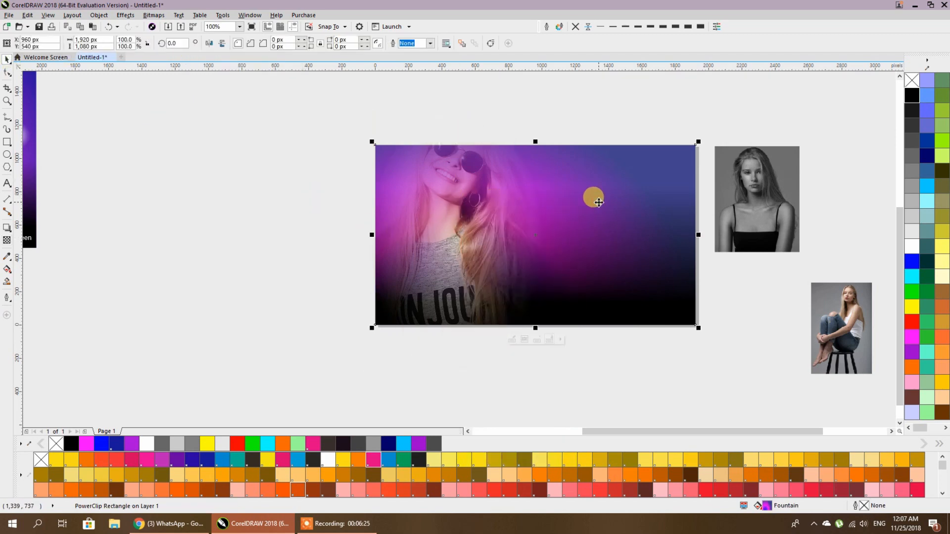
- Inside the banner's contents, move the photo up and to the left
left_click(290, 242)
double_click(420, 245)
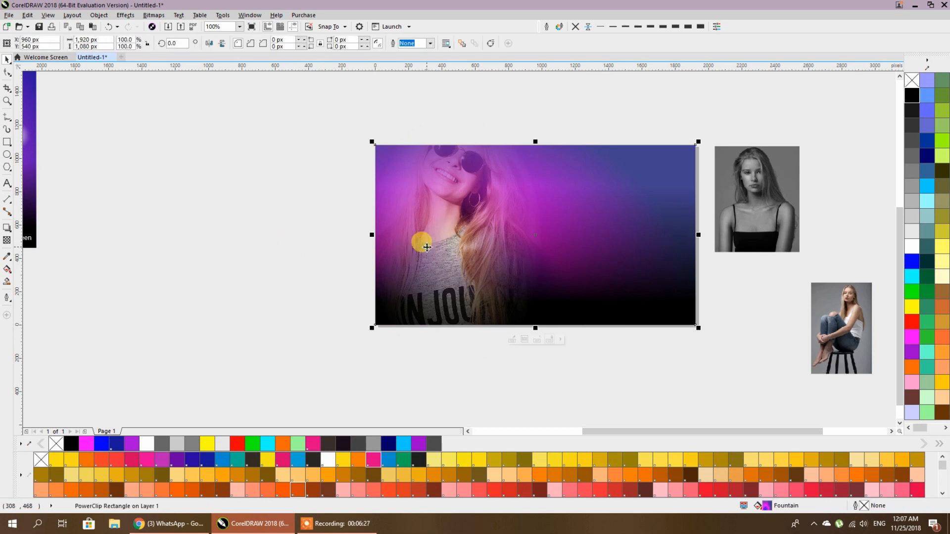
left_click(372, 309)
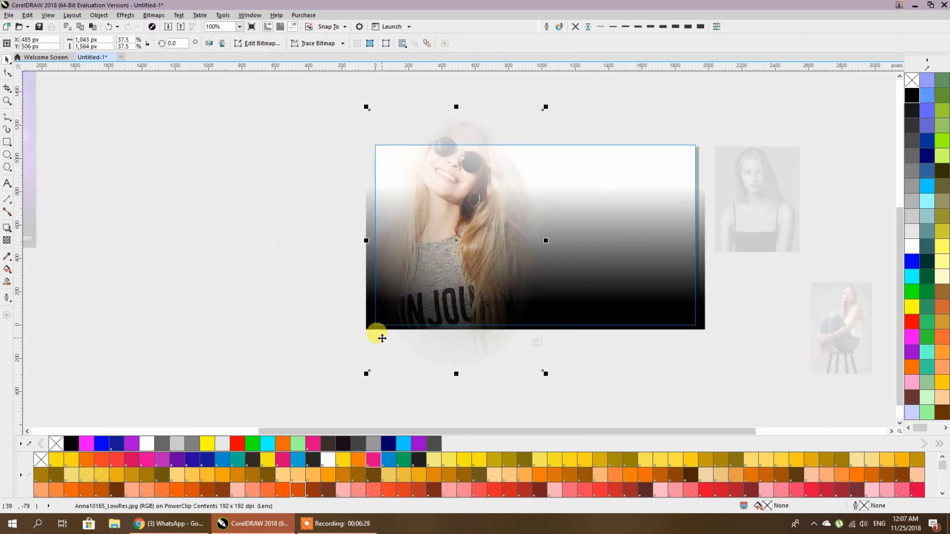
left_click(702, 326)
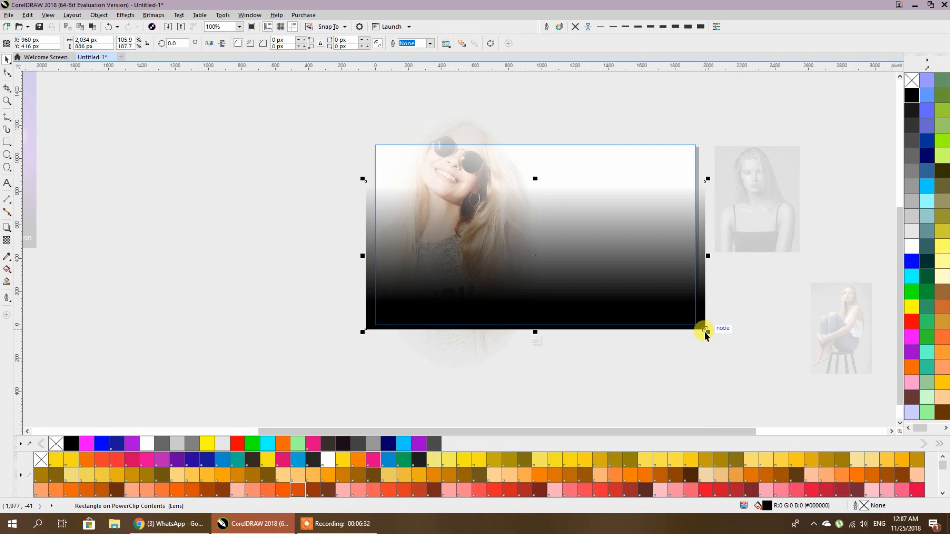
left_click(728, 357)
left_click(469, 125)
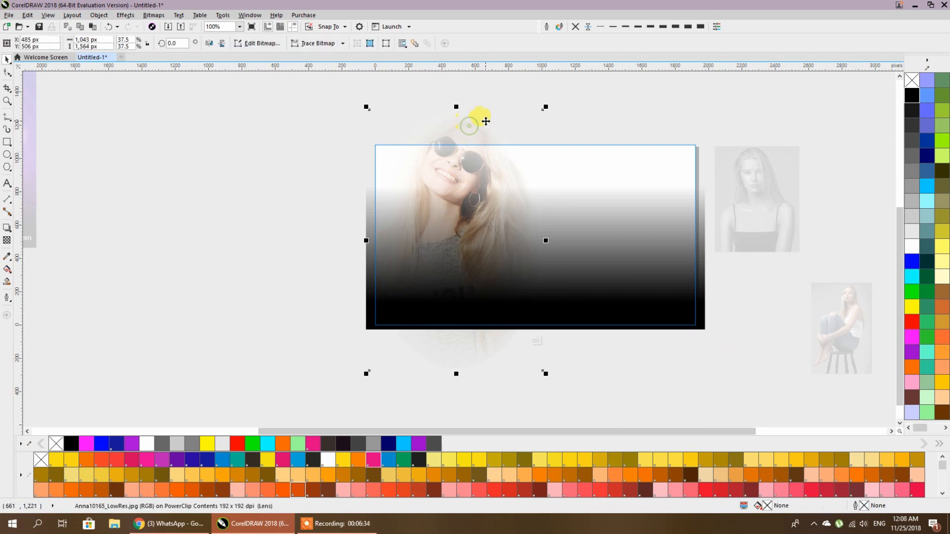
left_click_drag(486, 130, 466, 150)
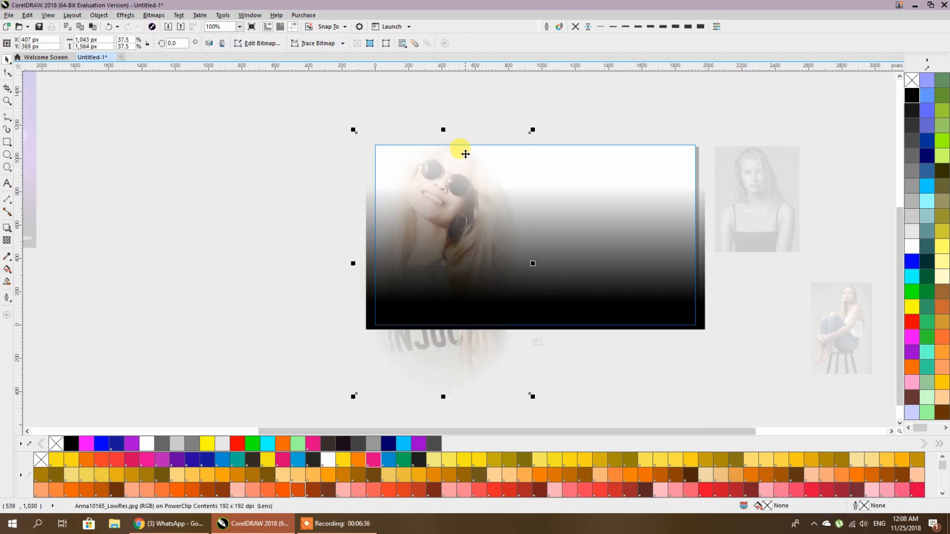
left_click(599, 115)
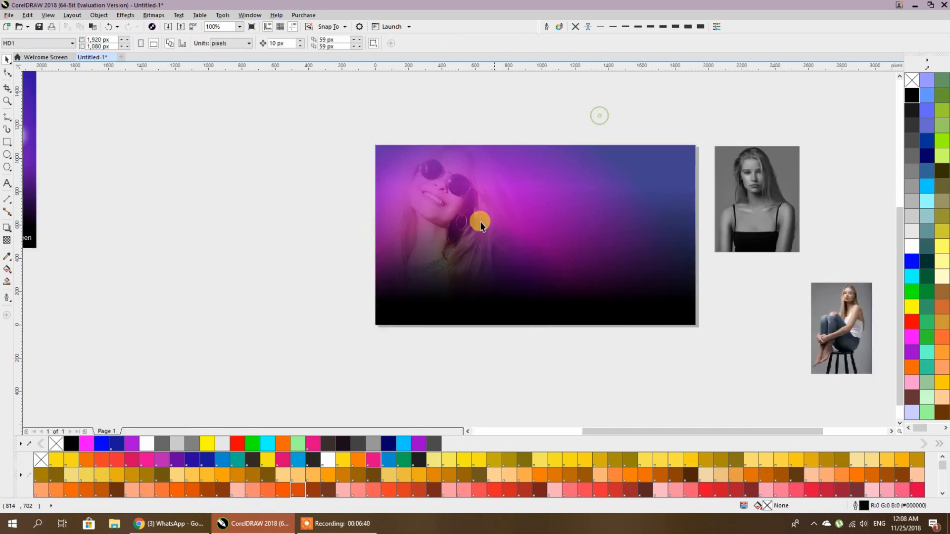
- Redraw the circular transparency fade around the woman's face and move its centre onto the face
scroll(439, 235, "down", 2)
scroll(438, 234, "up", 4)
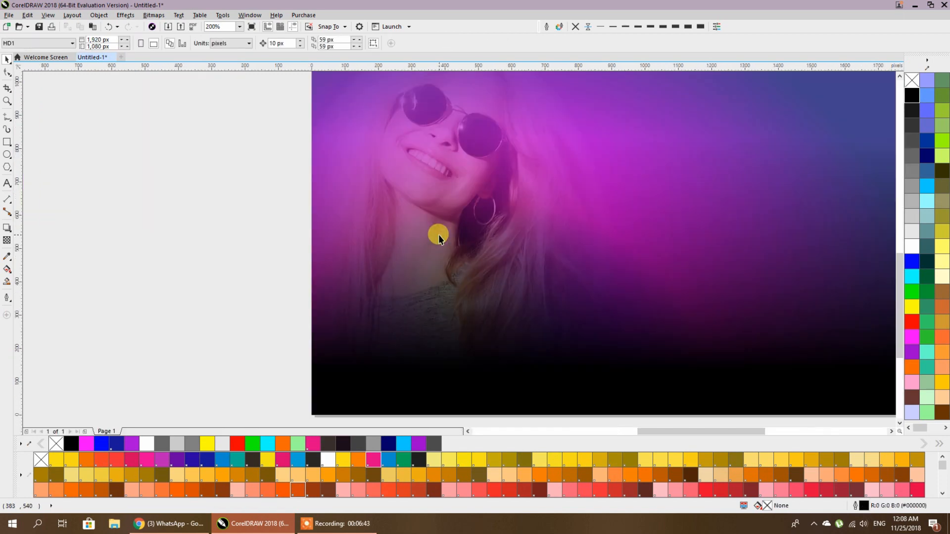
left_click(442, 194)
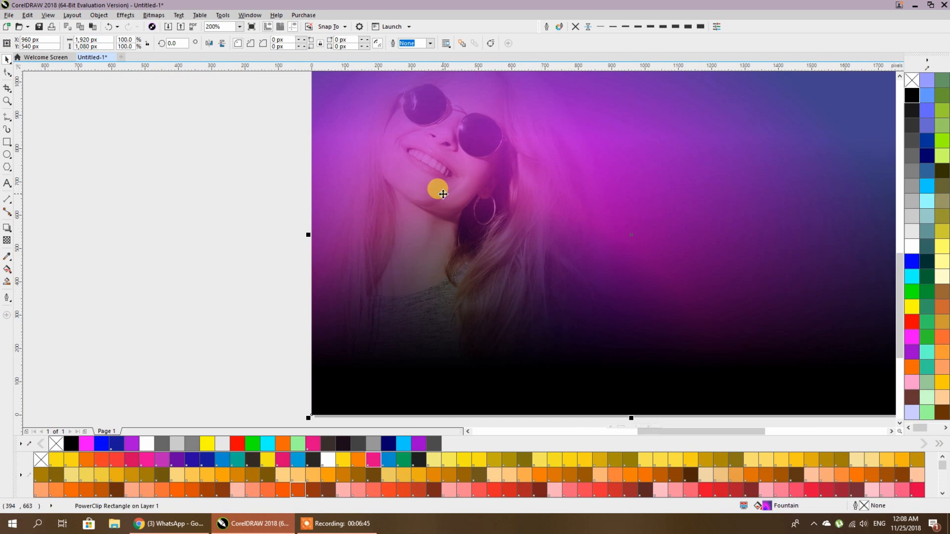
double_click(443, 194)
left_click(435, 102)
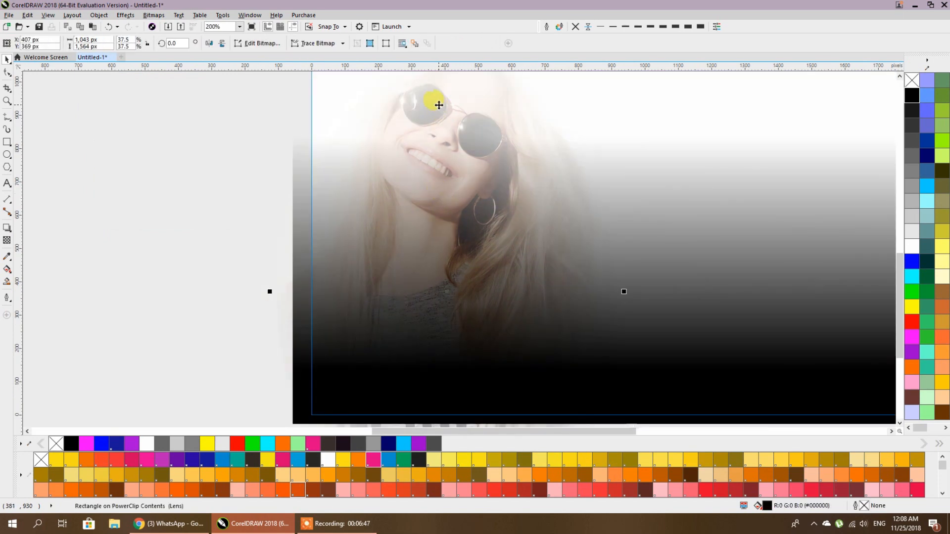
left_click(7, 241)
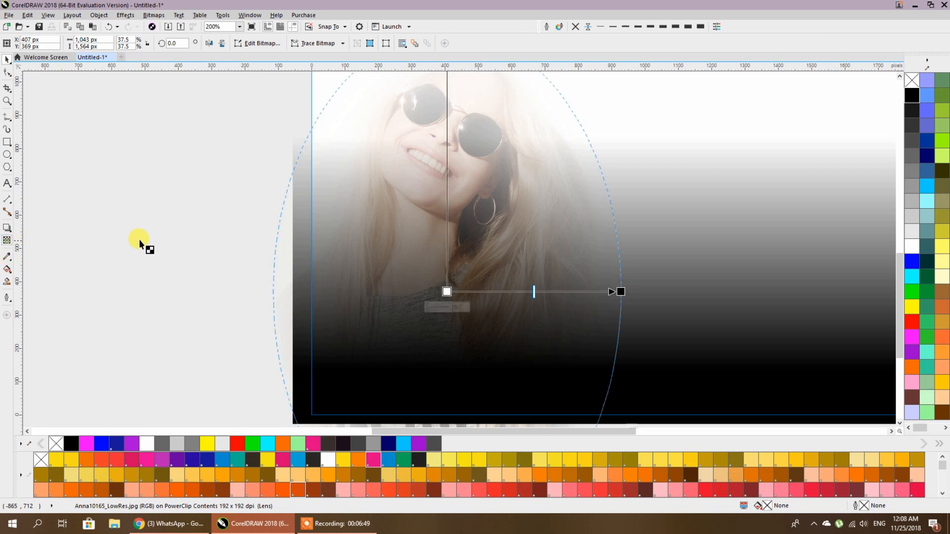
left_click_drag(429, 159, 560, 260)
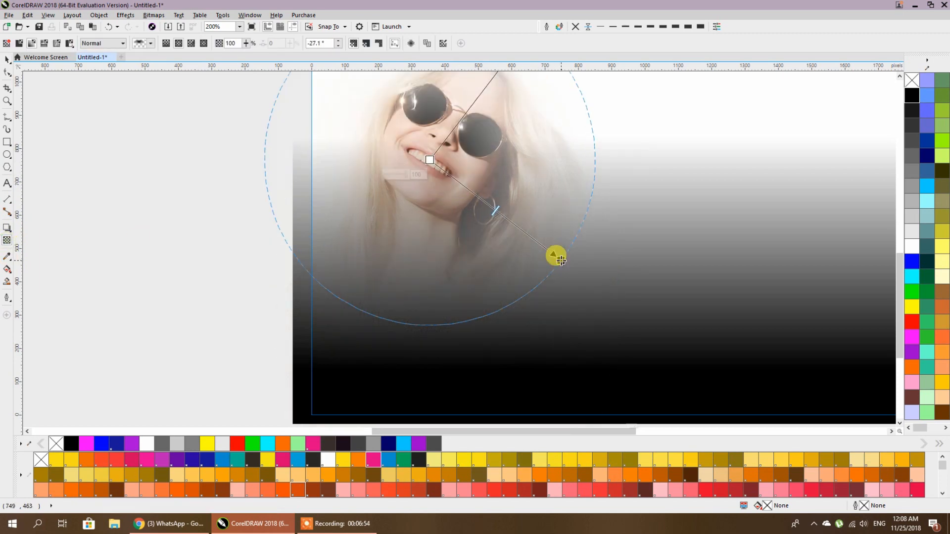
scroll(556, 253, "down", 2)
scroll(524, 181, "up", 2)
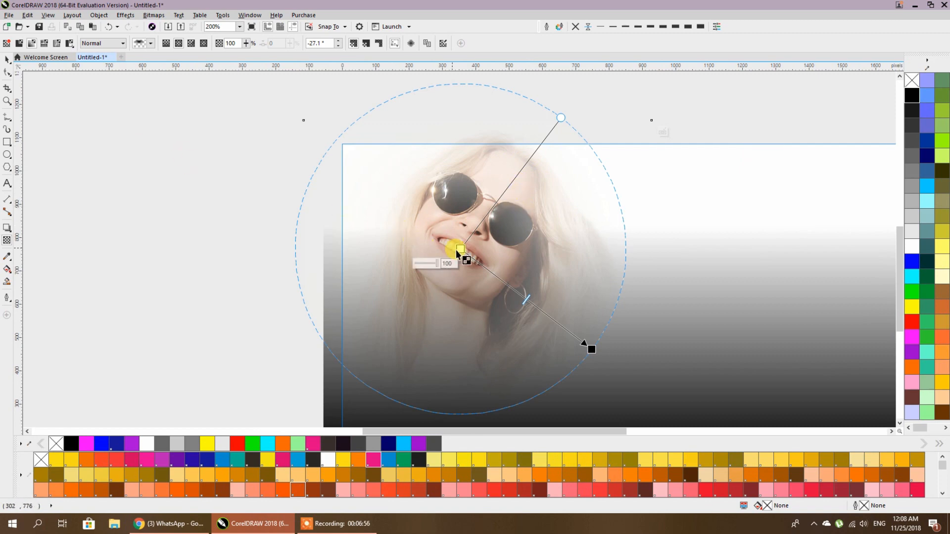
left_click_drag(460, 249, 452, 282)
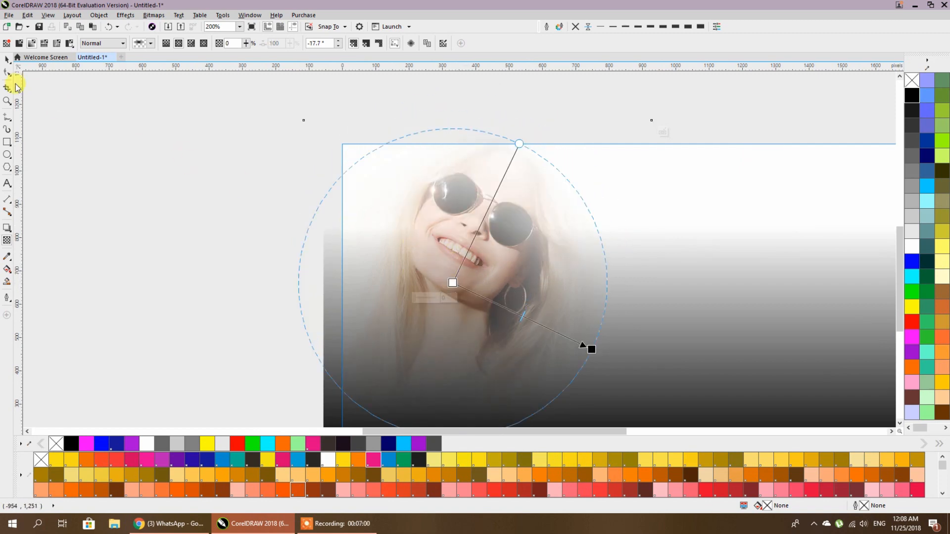
left_click(6, 60)
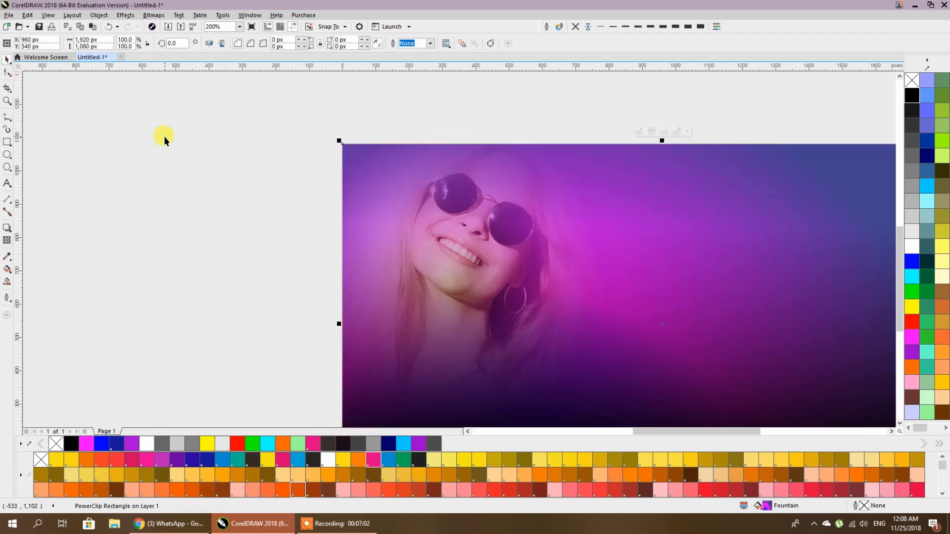
- Widen the photo's circular fade so less of the picture is hidden
scroll(164, 135, "down", 2)
scroll(257, 181, "up", 2)
left_click(364, 141, "ctrl")
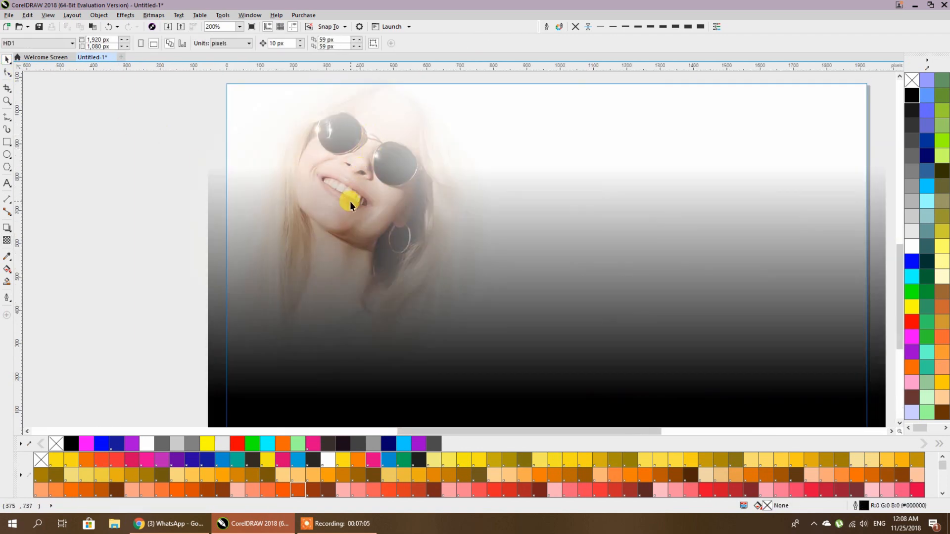
left_click(371, 119, "ctrl")
left_click(6, 240)
left_click(360, 153)
scroll(360, 184, "down", 2)
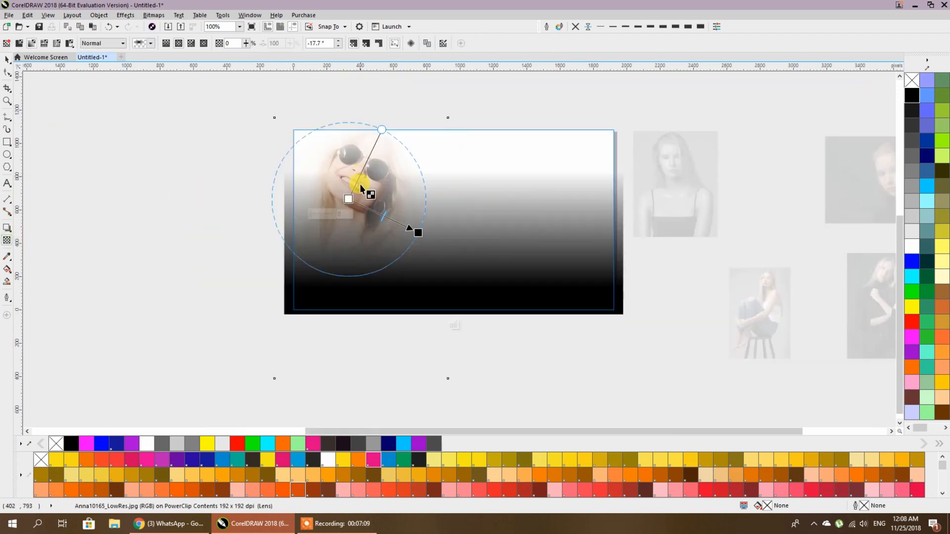
left_click_drag(419, 231, 454, 240)
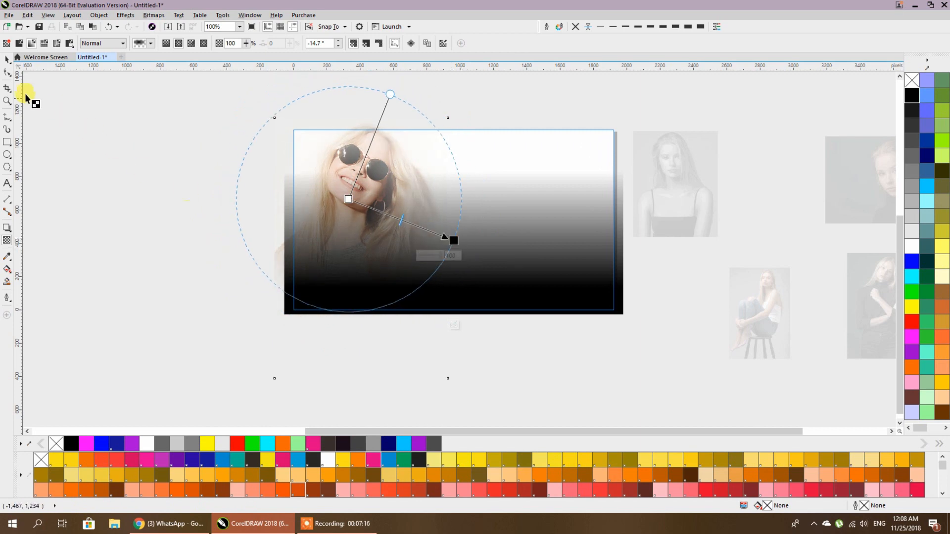
left_click(7, 60)
- Shift the circular fade's centre up toward the face
left_click(430, 194)
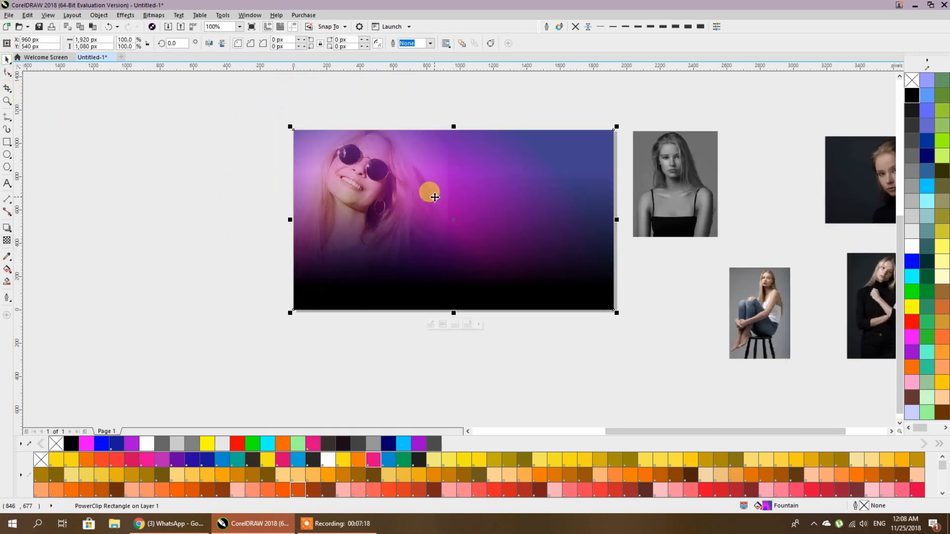
double_click(352, 190)
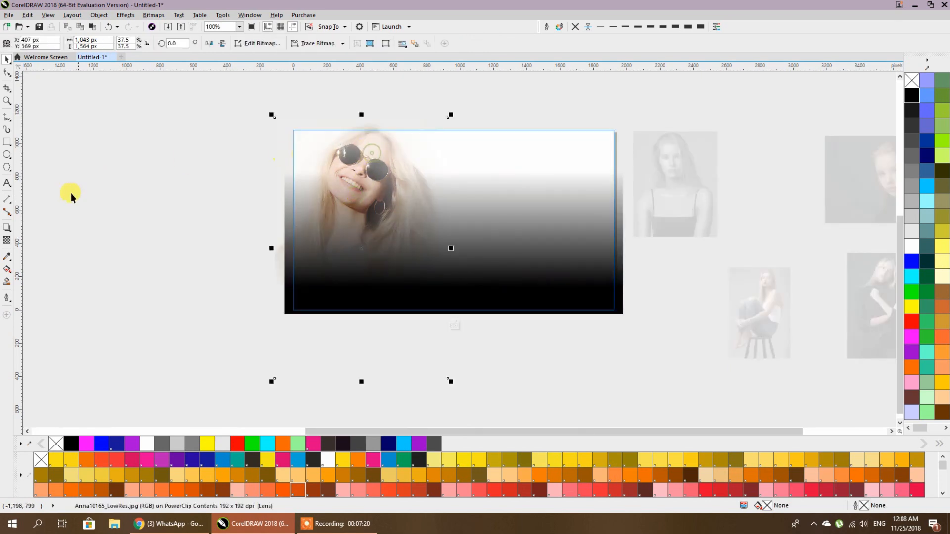
left_click(10, 242)
left_click_drag(348, 199, 352, 179)
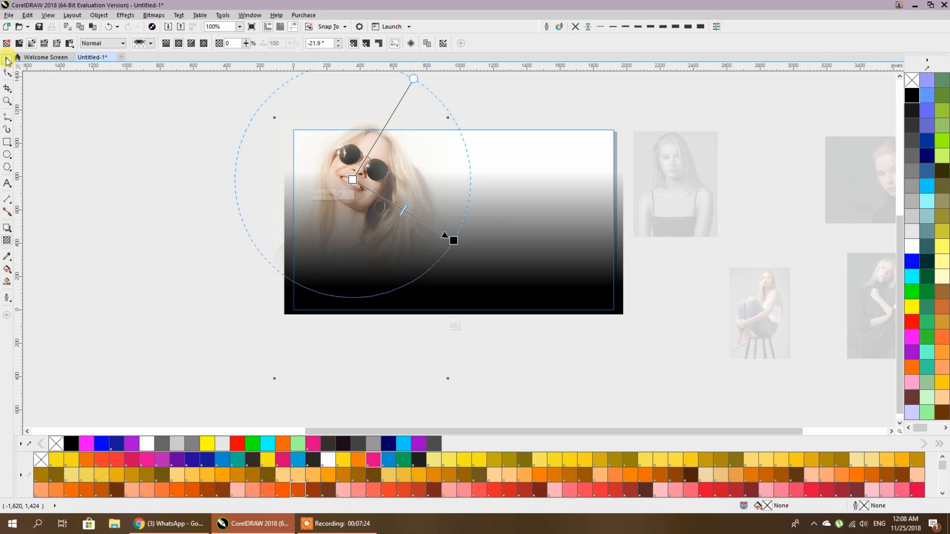
left_click(6, 61)
- Shrink the circular fade slightly around the face
left_click(322, 191)
scroll(297, 193, "right", 3)
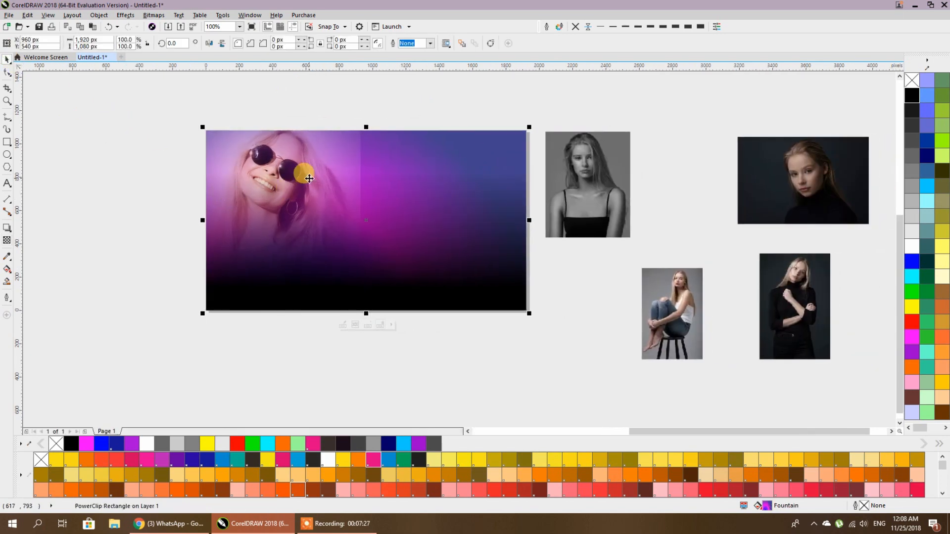
double_click(309, 178)
left_click(229, 143)
left_click(7, 241)
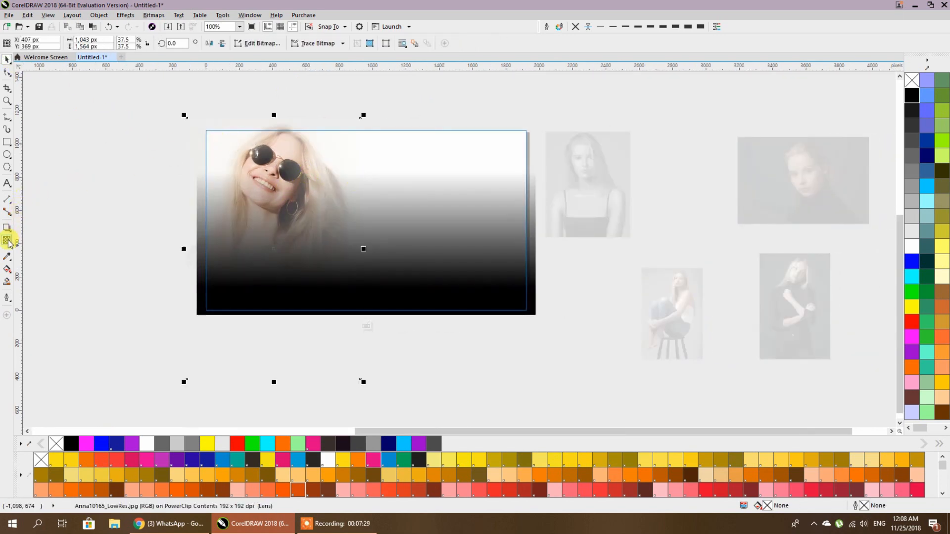
left_click_drag(366, 241, 355, 238)
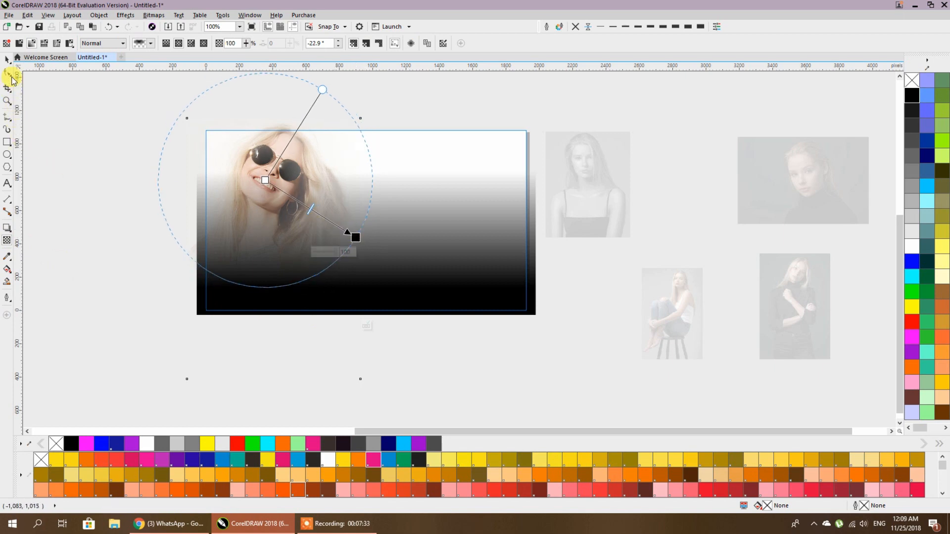
left_click(5, 59)
left_click(144, 133)
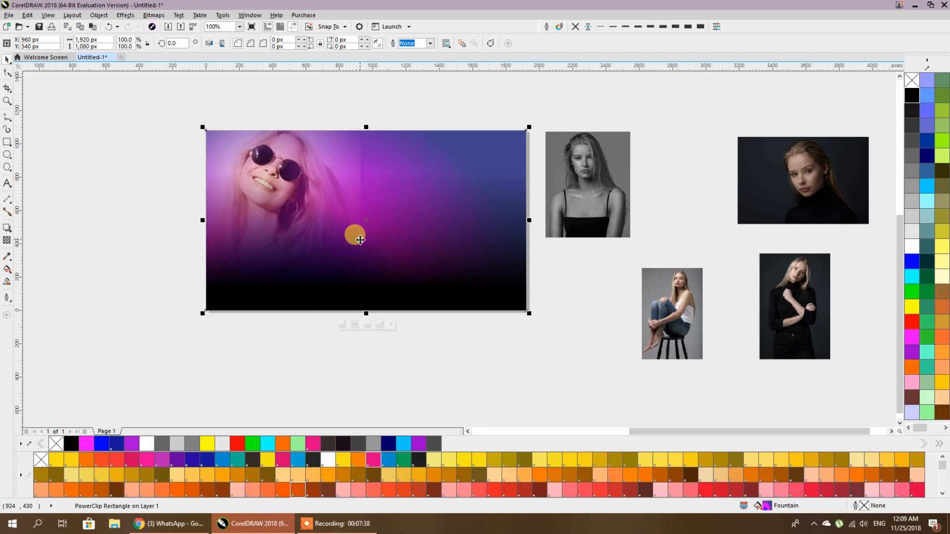
scroll(310, 155, "up", 1)
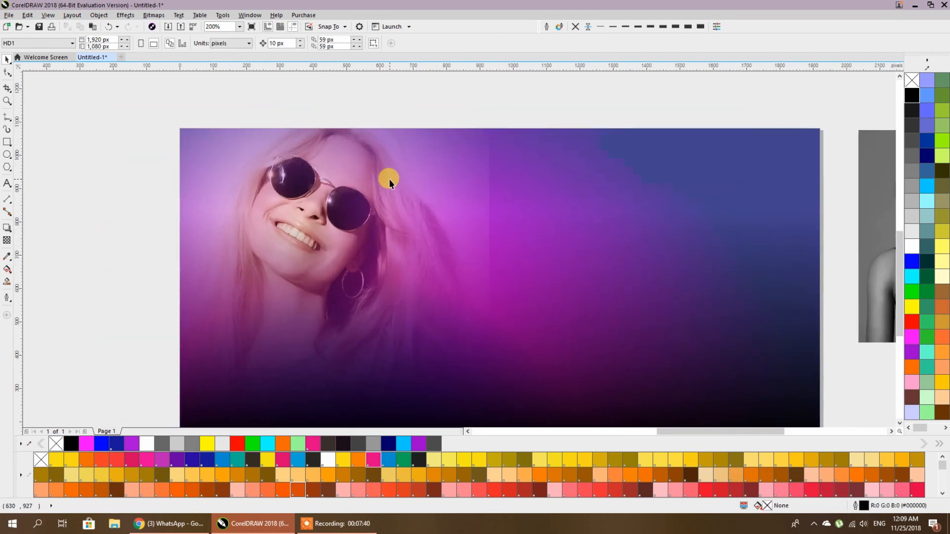
double_click(390, 180)
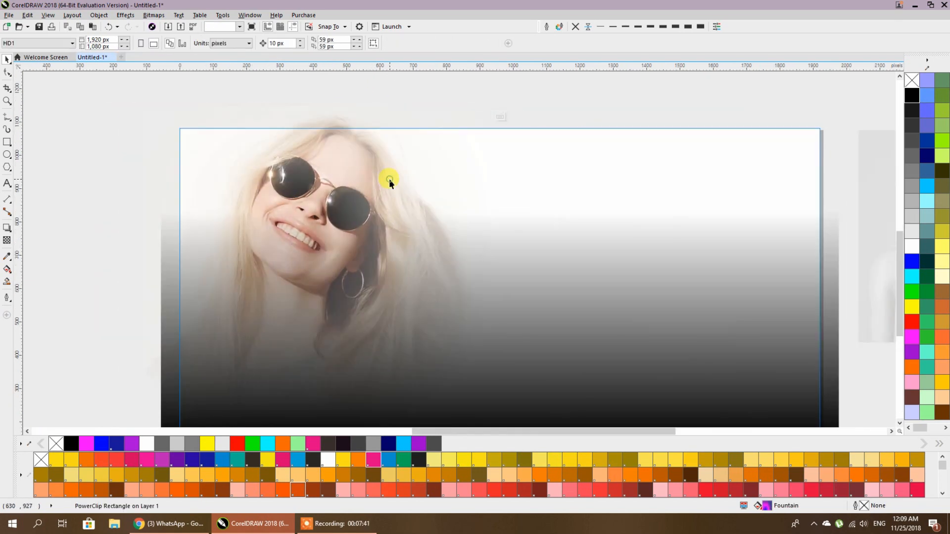
- Convert the sunglasses photo to a 300 dpi bitmap
left_click(155, 16)
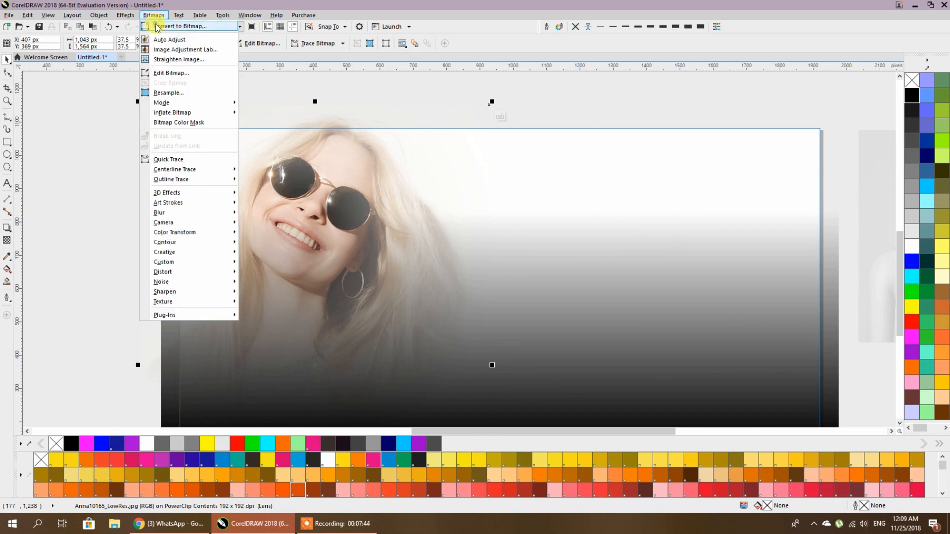
left_click(156, 26)
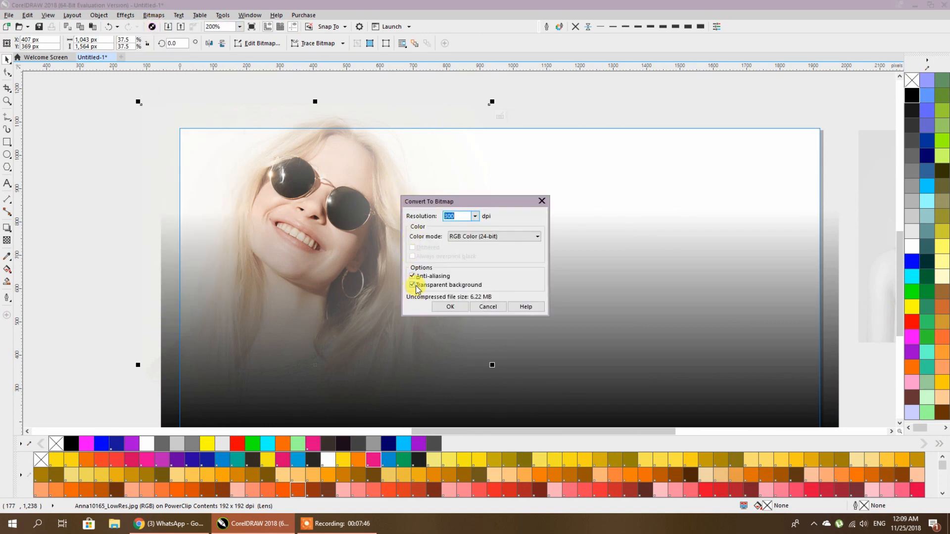
left_click(438, 306)
scroll(405, 209, "down", 1)
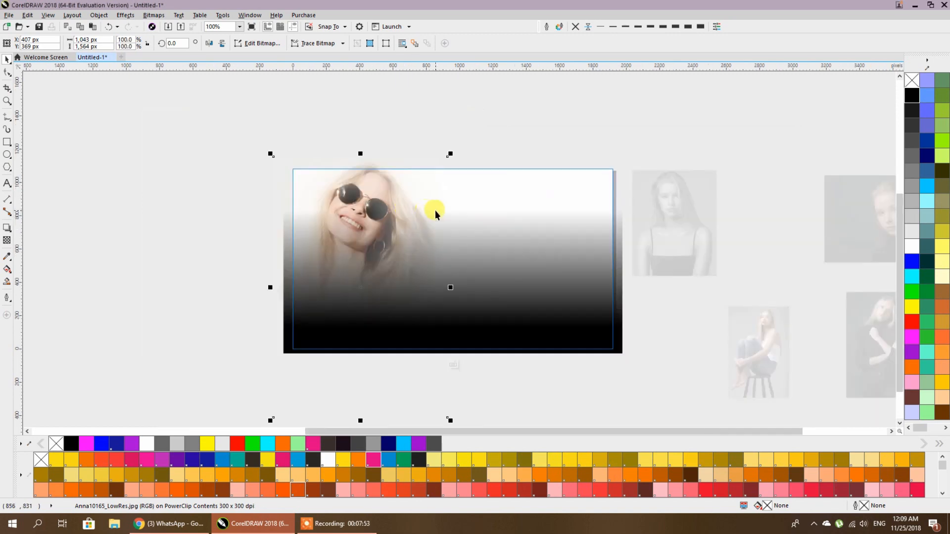
- Apply a horizontal linear transparency so the photo fades into the purple gradient
left_click(7, 241)
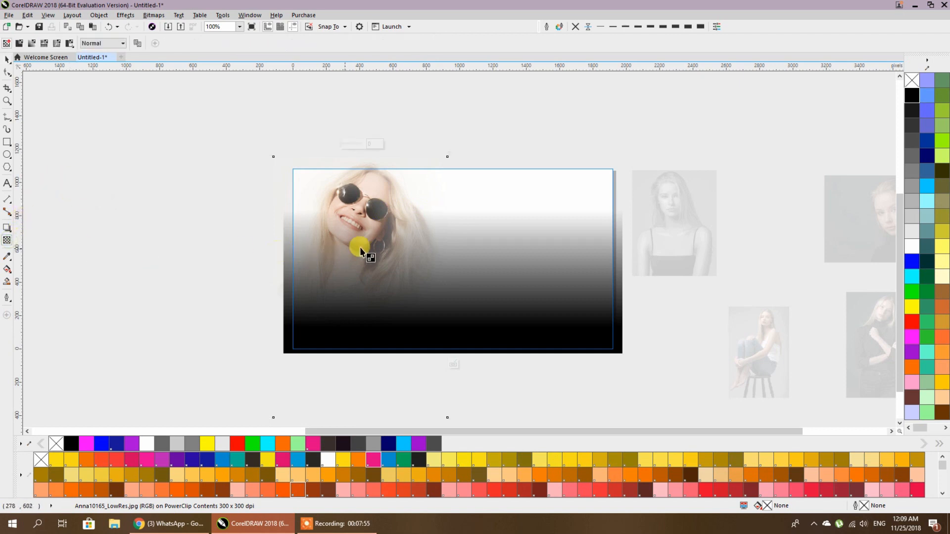
left_click_drag(365, 206, 445, 205)
left_click(7, 59)
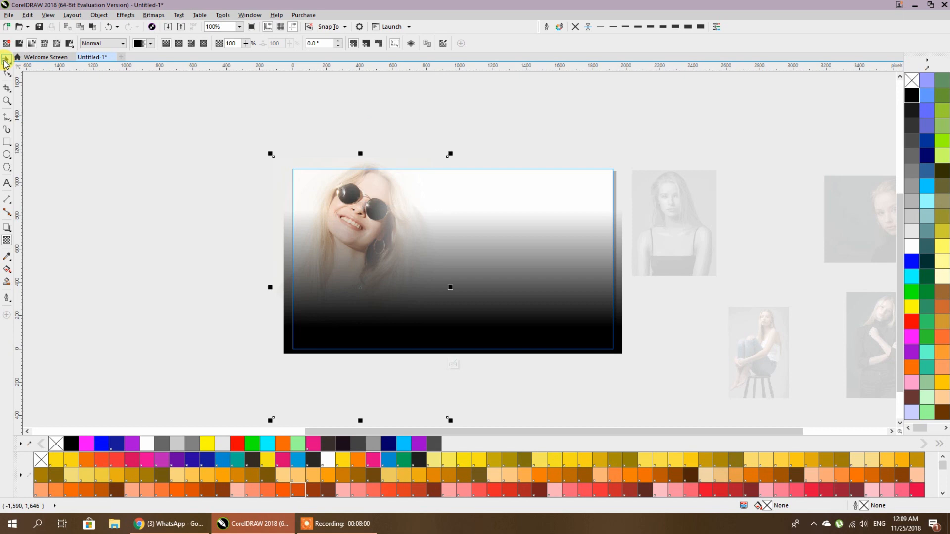
left_click(230, 143)
left_click_drag(343, 227, 282, 212)
- Enlarge the standing black-turtleneck portrait by its corner handle
left_click(587, 335)
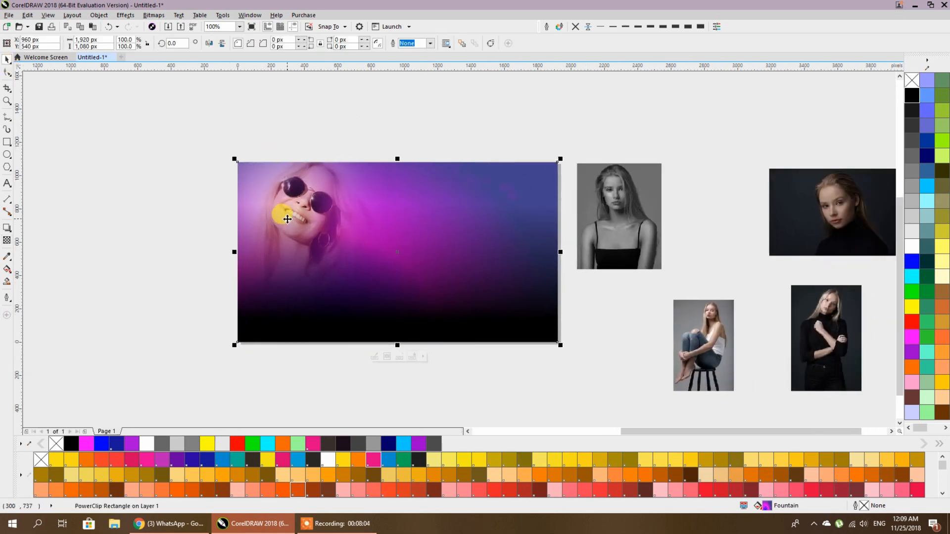
left_click_drag(566, 316, 450, 277)
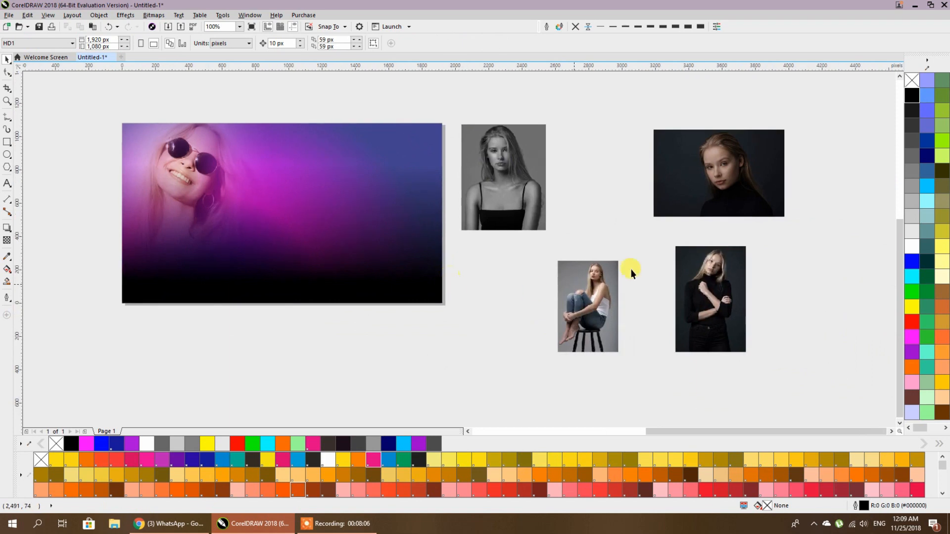
left_click(713, 206)
left_click(695, 282)
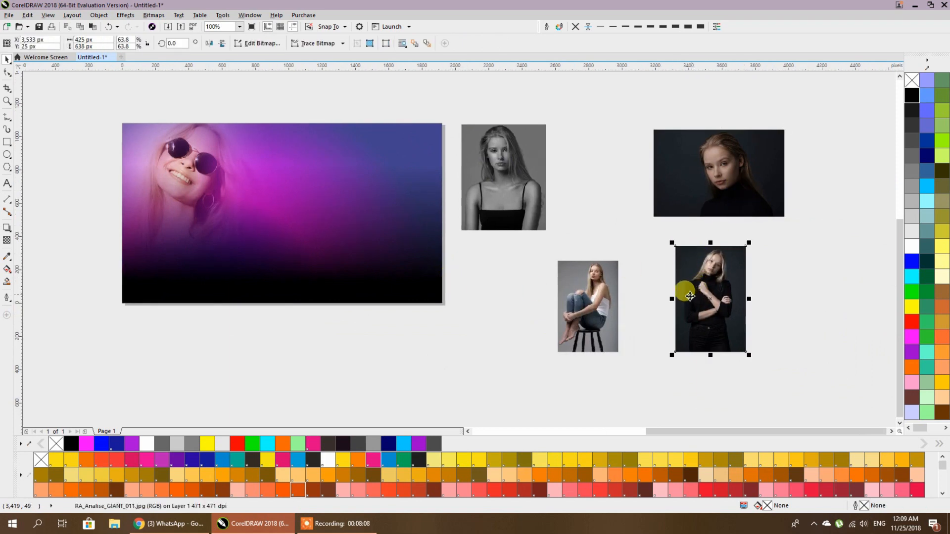
left_click_drag(749, 355, 829, 436)
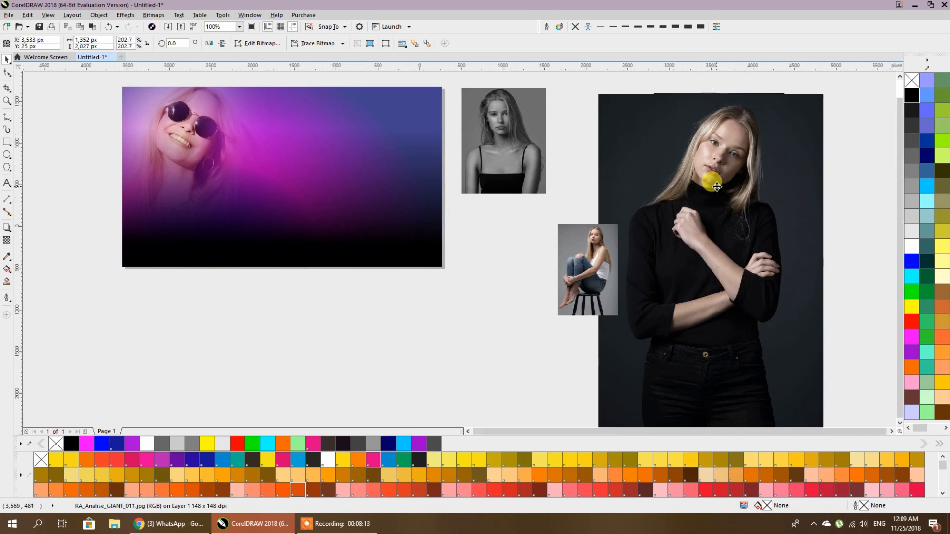
scroll(718, 187, "down", 2)
left_click_drag(654, 310, 623, 332)
left_click_drag(649, 264, 511, 265)
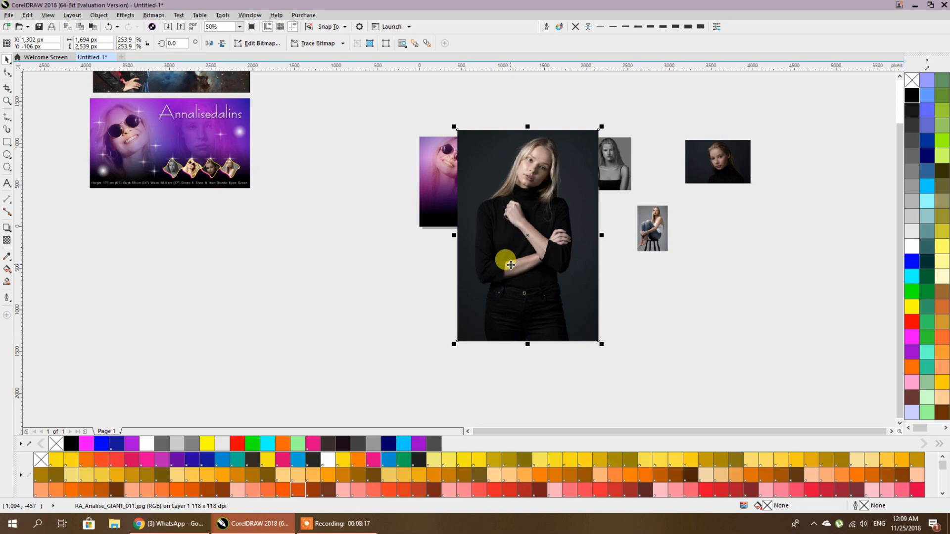
key("ctrl+z")
- Inside the banner, resize the sunglasses photo to about 133% and nudge it into place
left_click(450, 159)
double_click(450, 159)
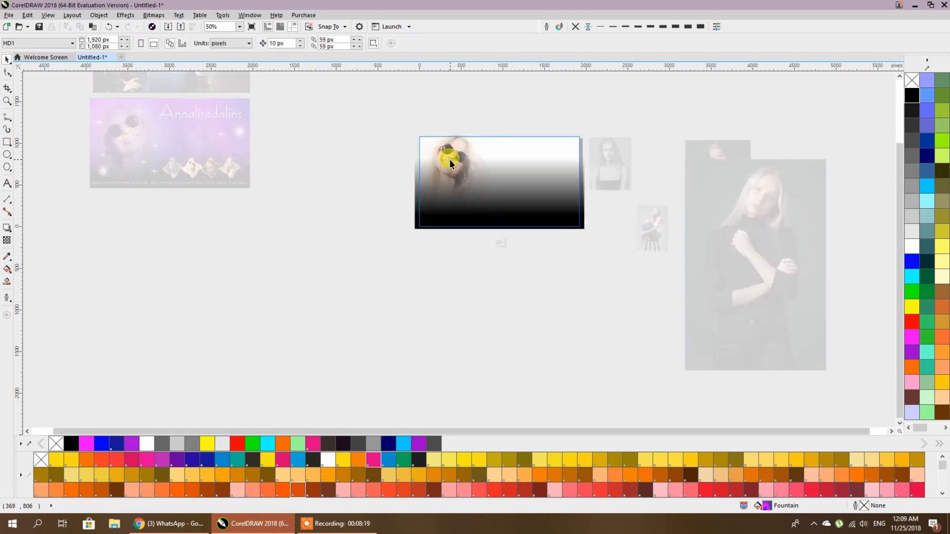
left_click_drag(506, 266, 526, 297)
left_click_drag(476, 254, 485, 285)
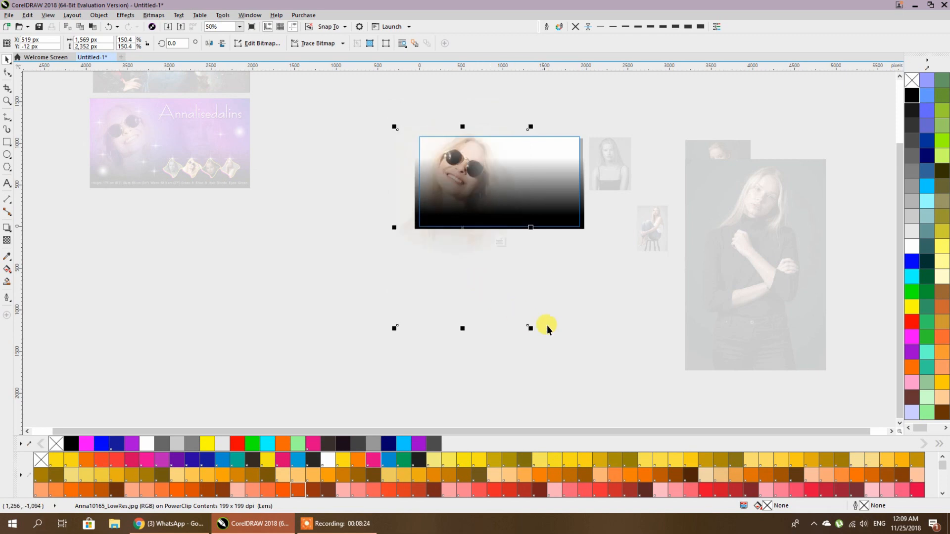
left_click_drag(532, 332, 524, 326)
left_click_drag(488, 295, 486, 287)
left_click(486, 287)
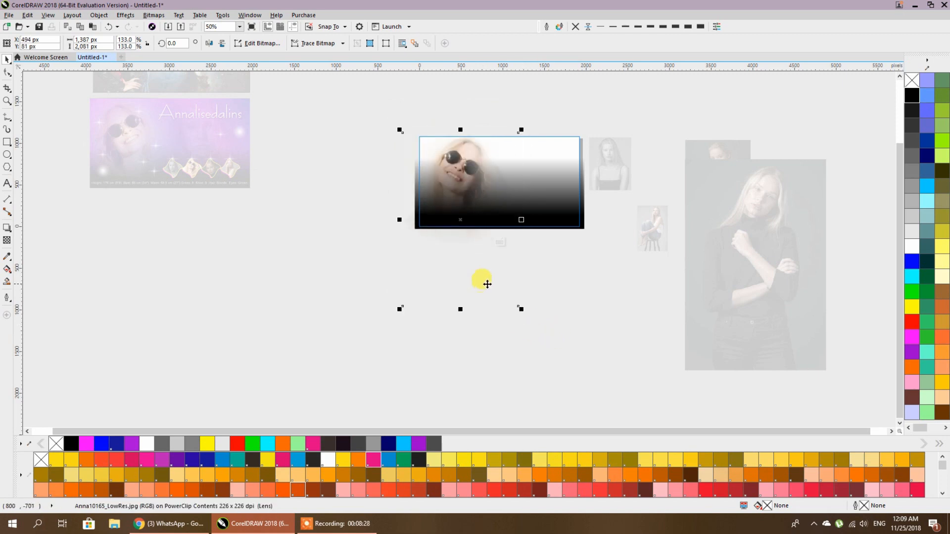
- PowerClip the large black-turtleneck portrait inside the gradient banner
left_click(553, 287)
left_click_drag(508, 217, 456, 268)
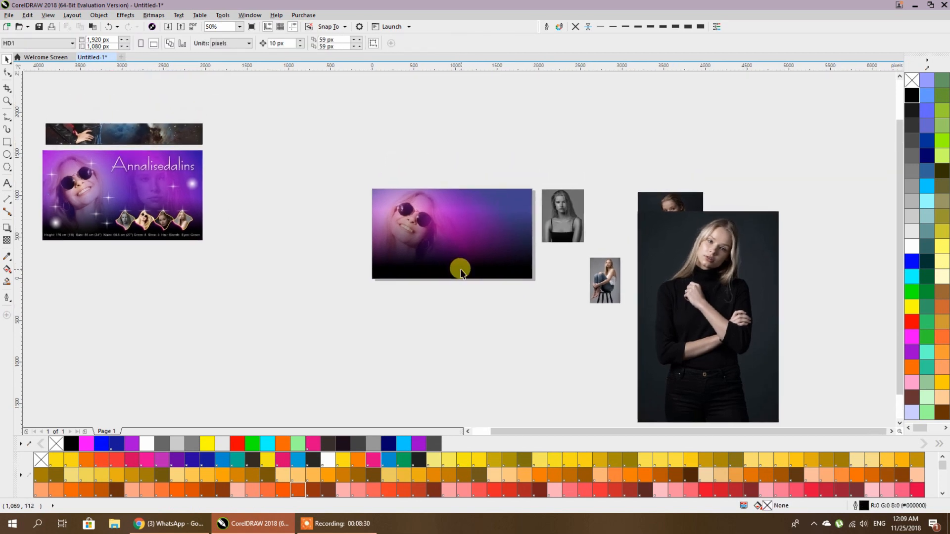
left_click(604, 284)
left_click(679, 270)
right_click(747, 245)
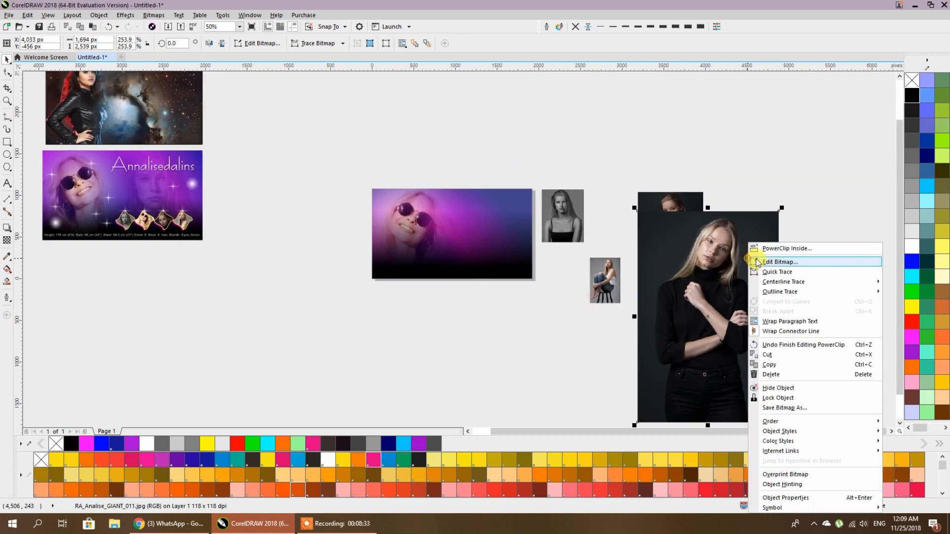
left_click(769, 249)
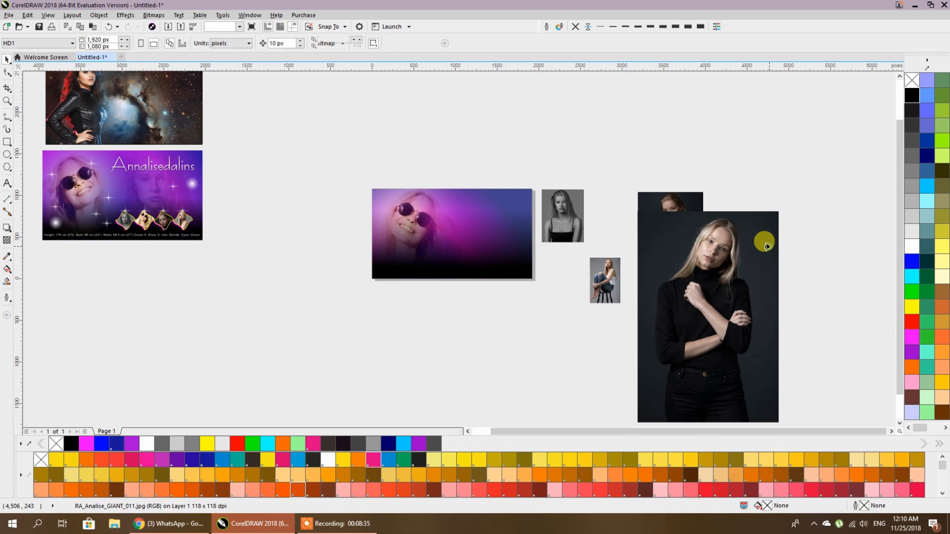
left_click(495, 202)
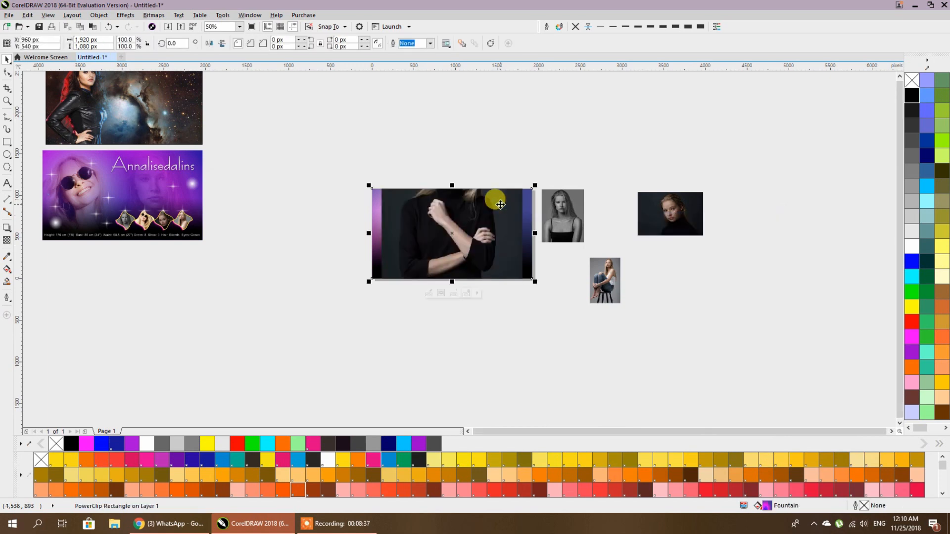
- Reposition the turtleneck portrait and give it an elliptical fountain transparency centred on her face
double_click(494, 202)
left_click_drag(492, 177, 502, 207)
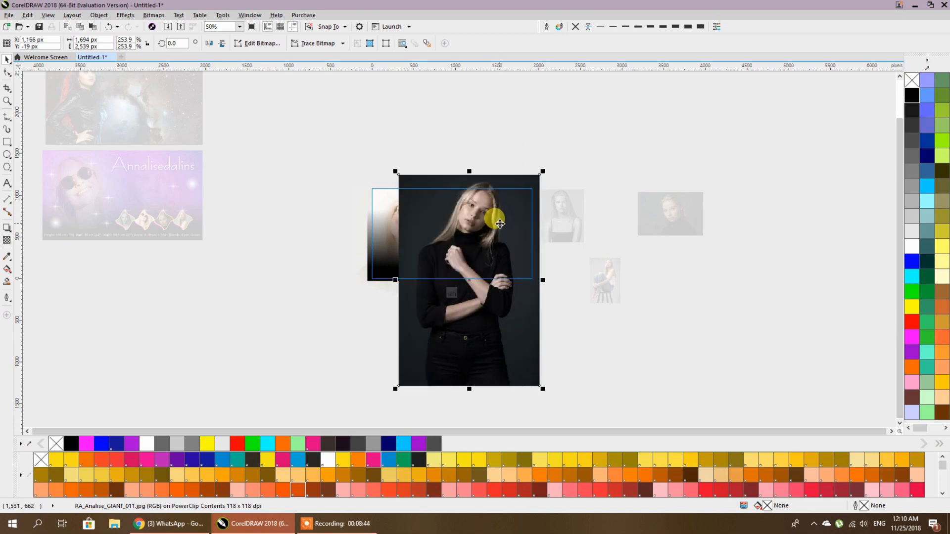
scroll(494, 213, "up", 2)
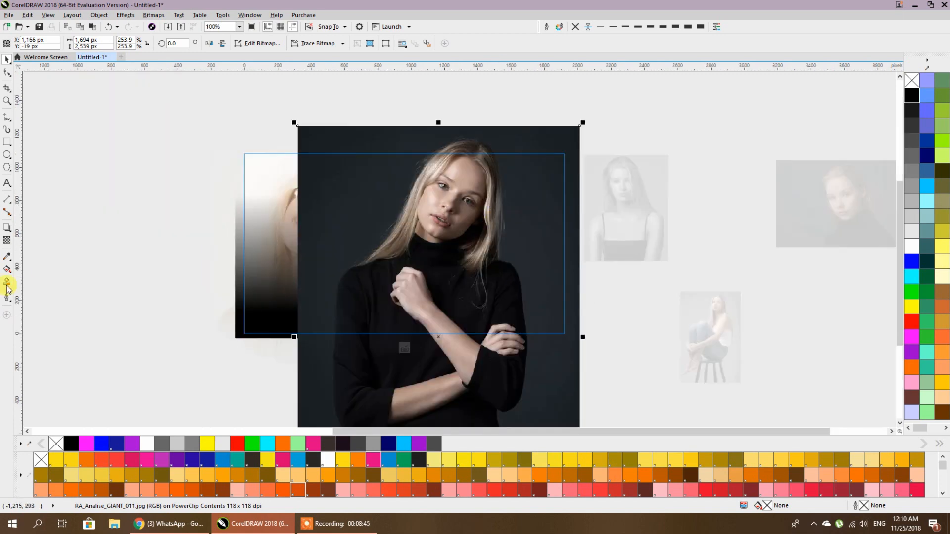
left_click(11, 241)
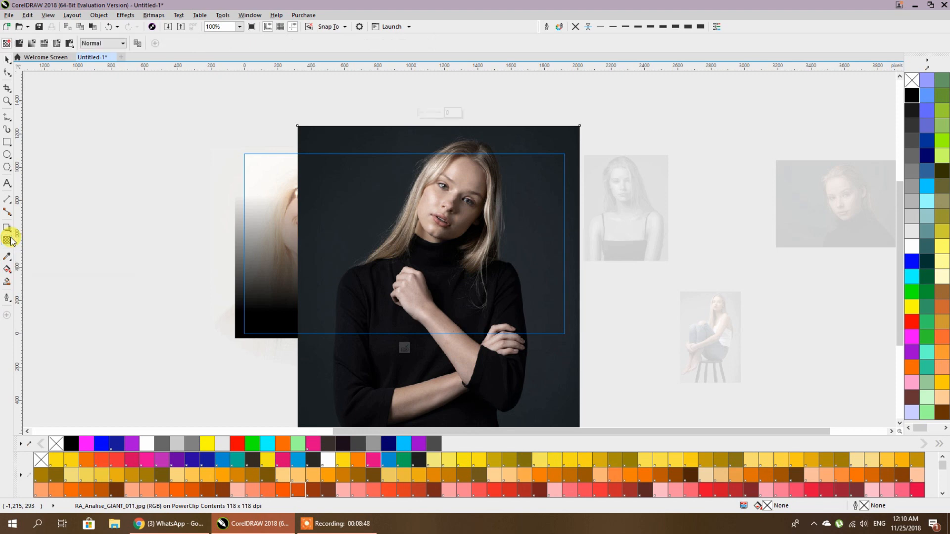
left_click(33, 44)
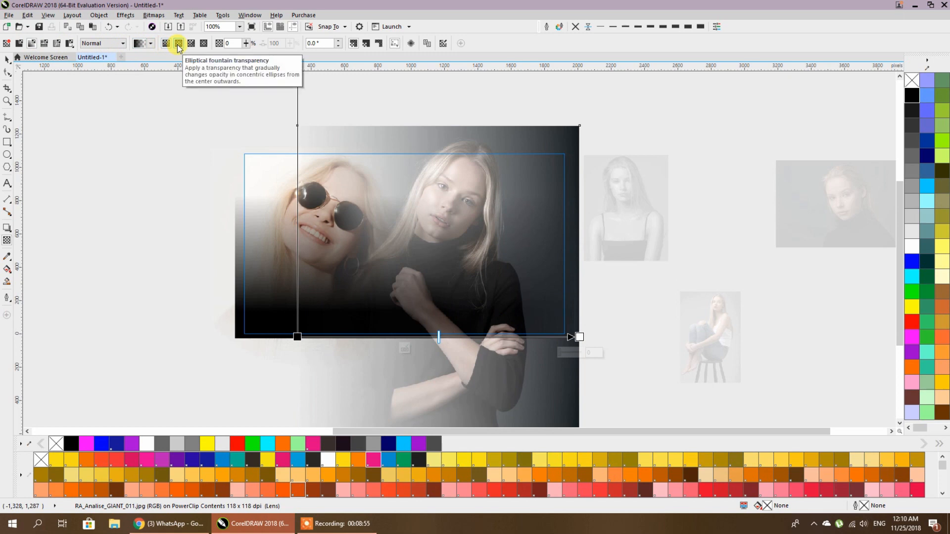
left_click(177, 45)
left_click_drag(439, 337, 442, 215)
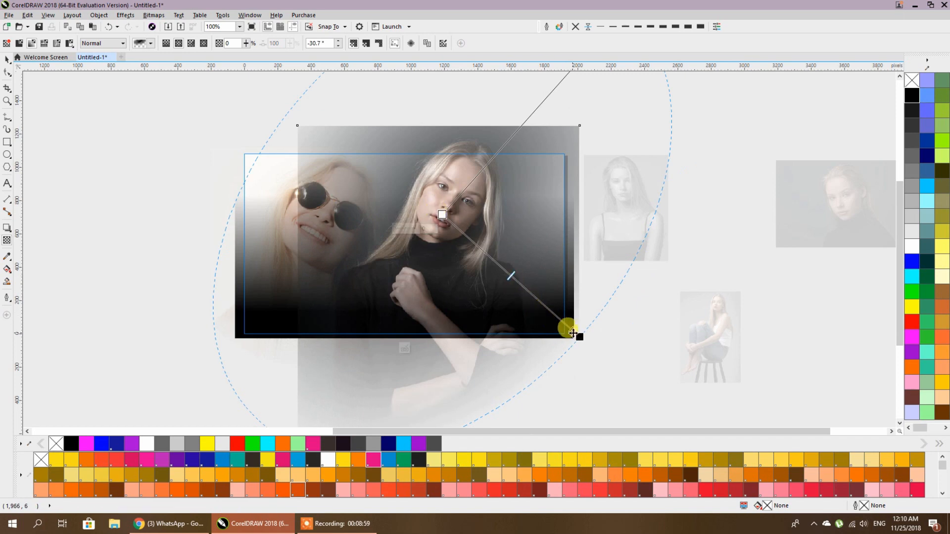
left_click_drag(578, 335, 504, 275)
mouse_move(442, 199)
left_mouse_down()
mouse_move(430, 187)
mouse_move(438, 213)
left_mouse_up()
left_click_drag(505, 275, 515, 276)
left_click_drag(438, 213, 445, 223)
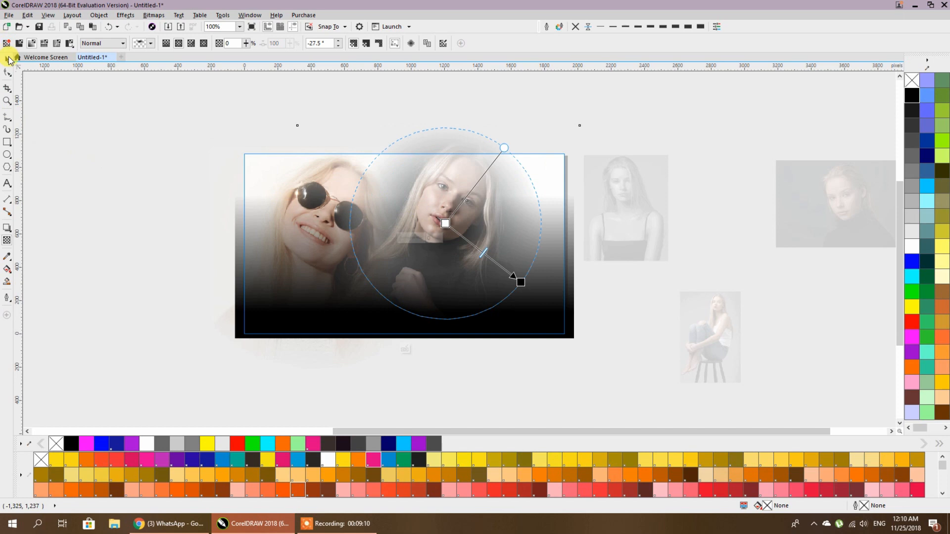
left_click(7, 60)
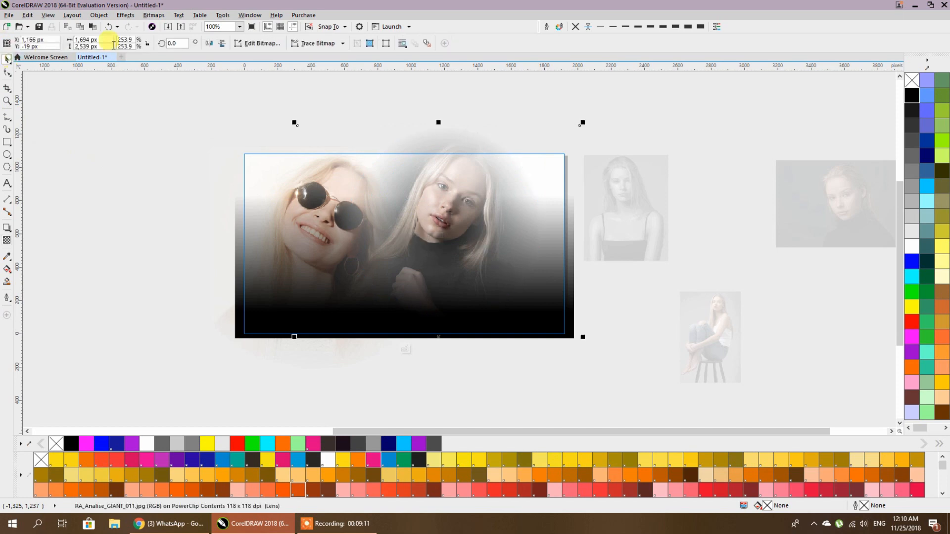
- Mirror the portrait horizontally, rotate it slightly, and shift it up and left
left_click(210, 44)
left_click_drag(500, 225, 527, 241)
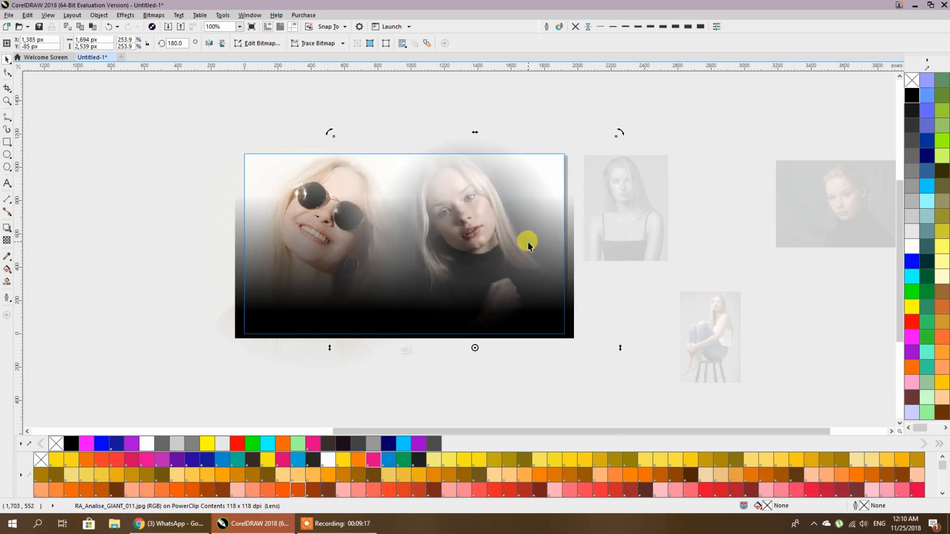
left_click_drag(622, 134, 661, 174)
left_click_drag(667, 102, 692, 131)
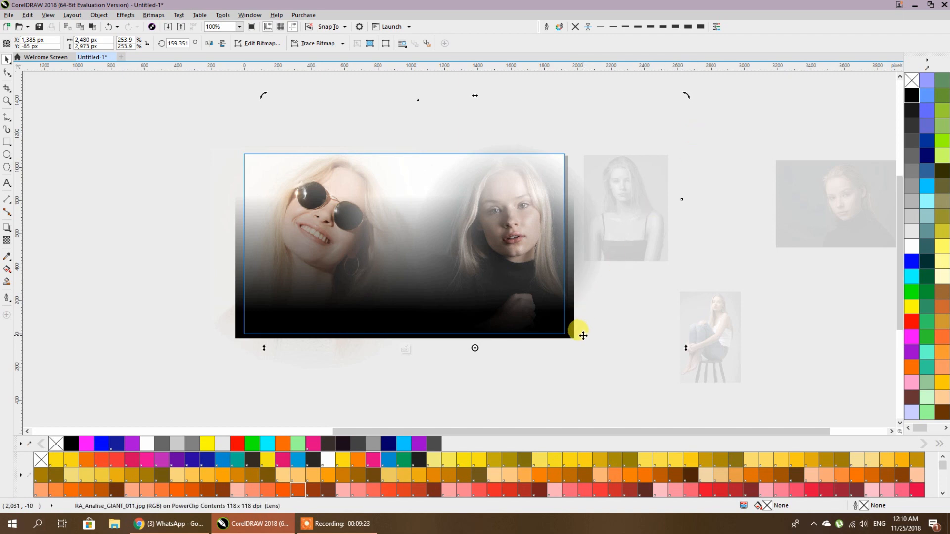
left_click_drag(689, 96, 706, 121)
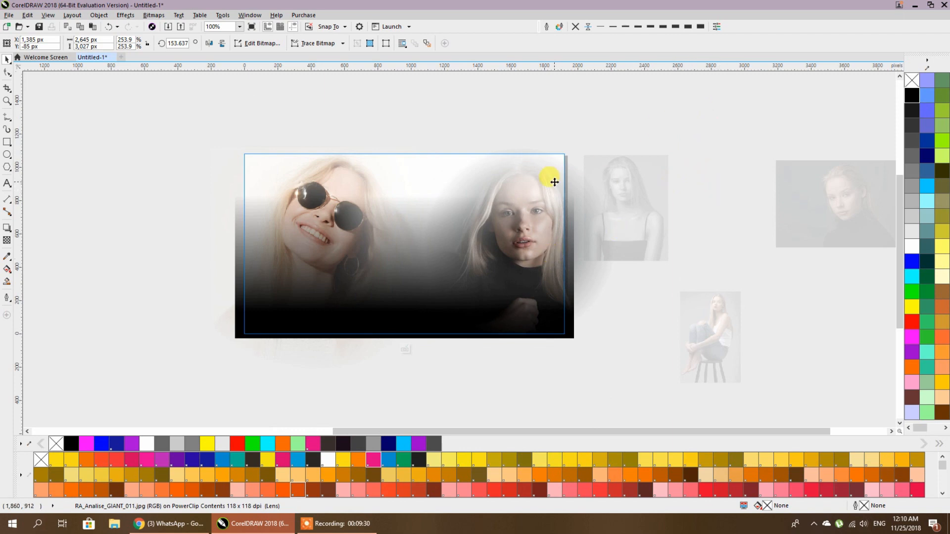
left_click_drag(695, 94, 666, 130)
left_click_drag(573, 230, 525, 202)
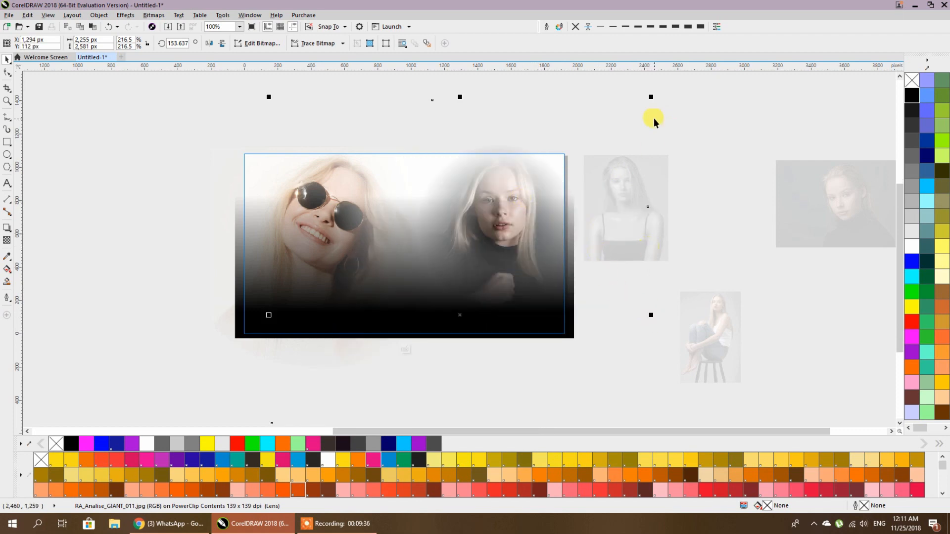
- Enlarge the portrait to about 390.6% and move it up inside the banner
left_click_drag(652, 98, 802, 74)
left_click_drag(572, 159, 522, 246)
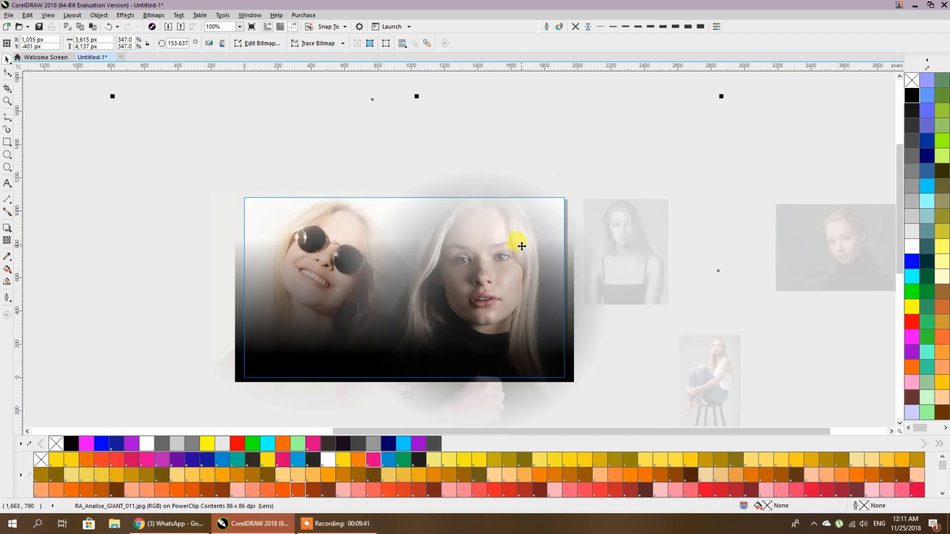
scroll(580, 200, "down", 2)
left_click_drag(653, 147, 676, 122)
scroll(551, 258, "up", 2)
left_click_drag(551, 257, 562, 201)
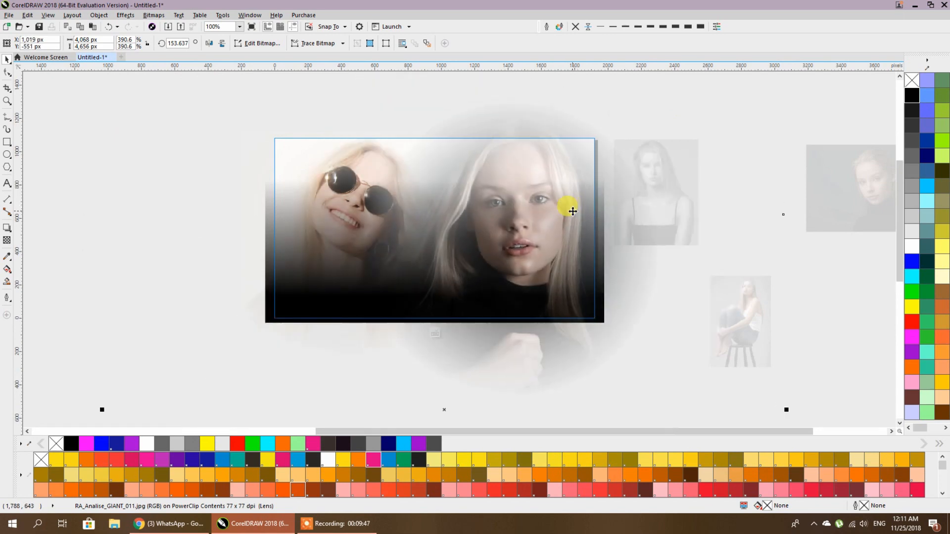
left_click(573, 212)
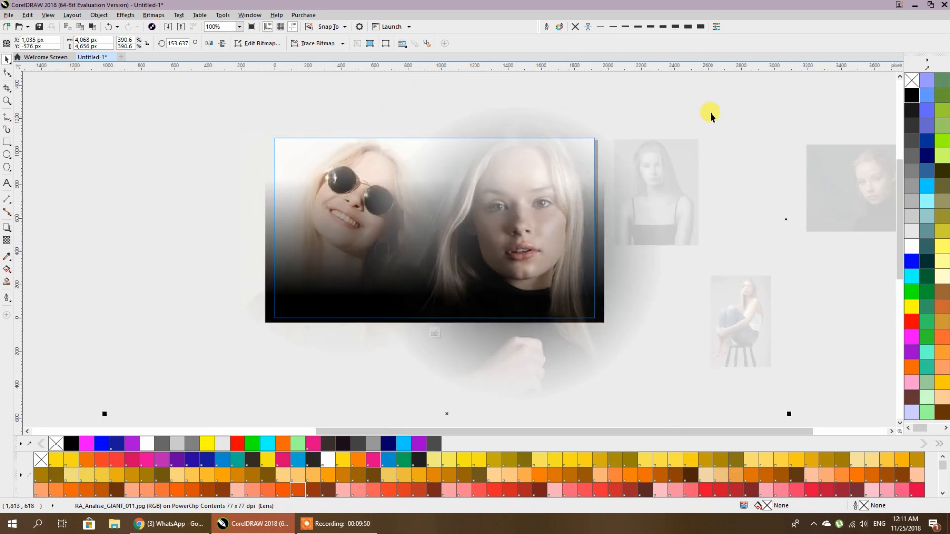
left_click(717, 108, "ctrl")
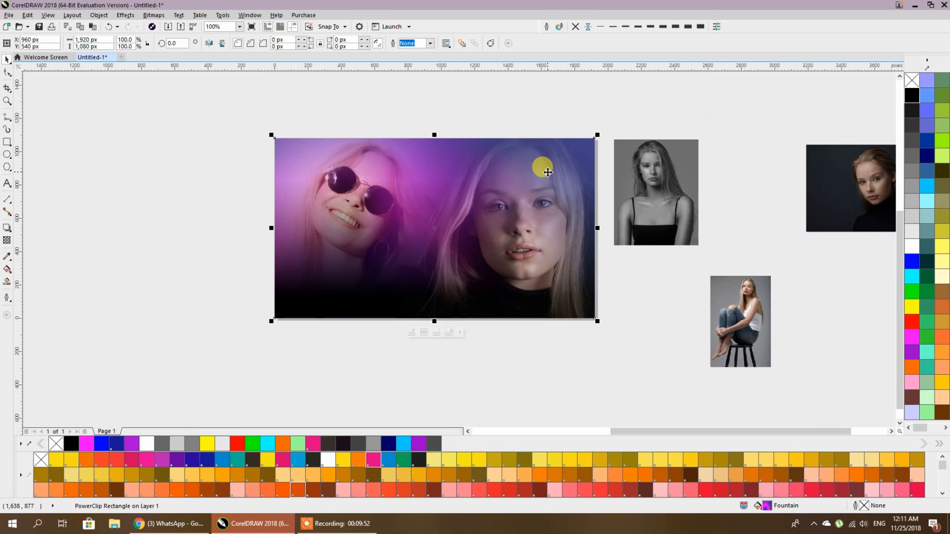
double_click(547, 172)
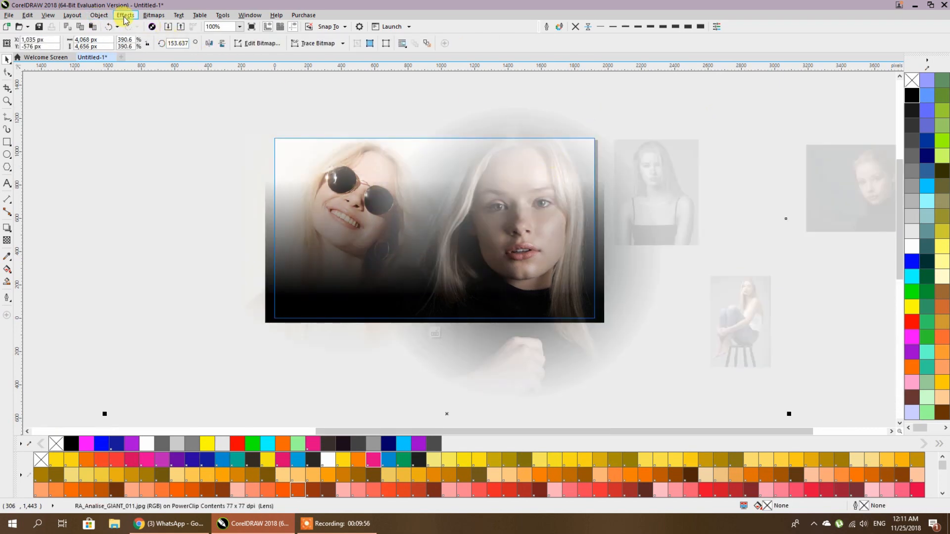
- Convert the portrait photo to a Grayscale (8-bit) bitmap and finish editing the PowerClip
left_click(153, 15)
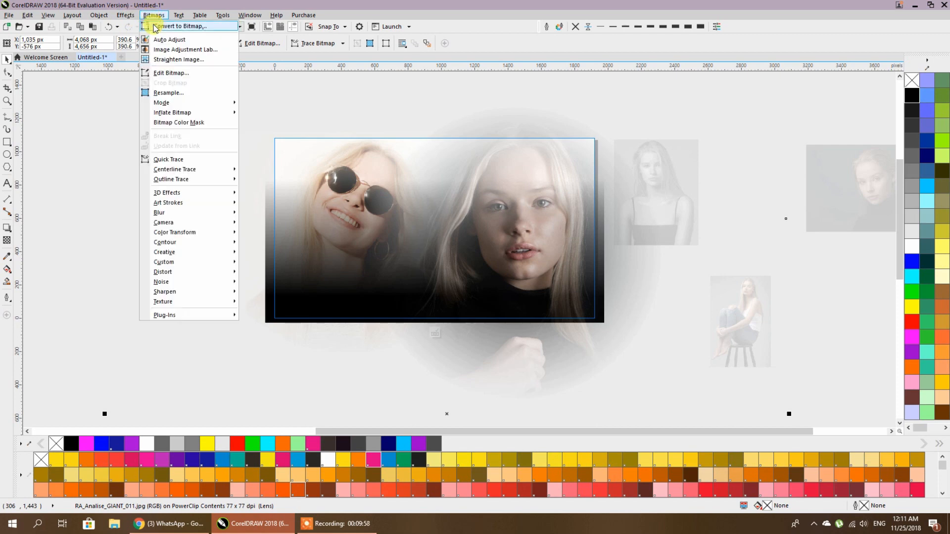
left_click(155, 26)
left_click(488, 237)
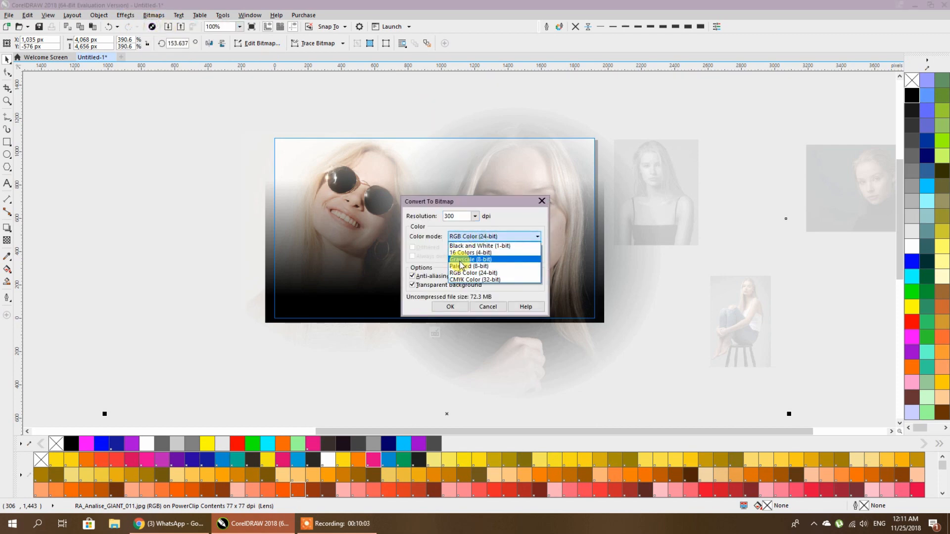
left_click(460, 260)
left_click(442, 308)
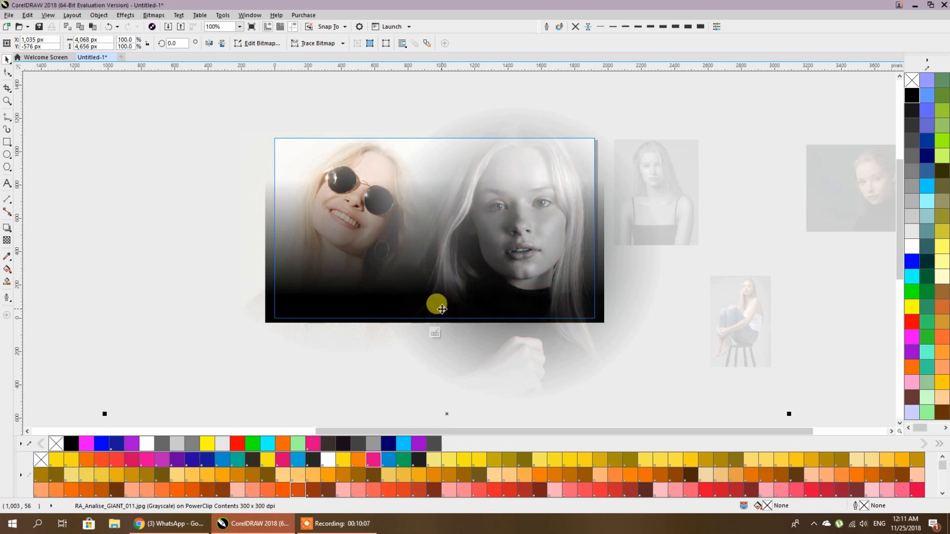
scroll(546, 205, "down", 2)
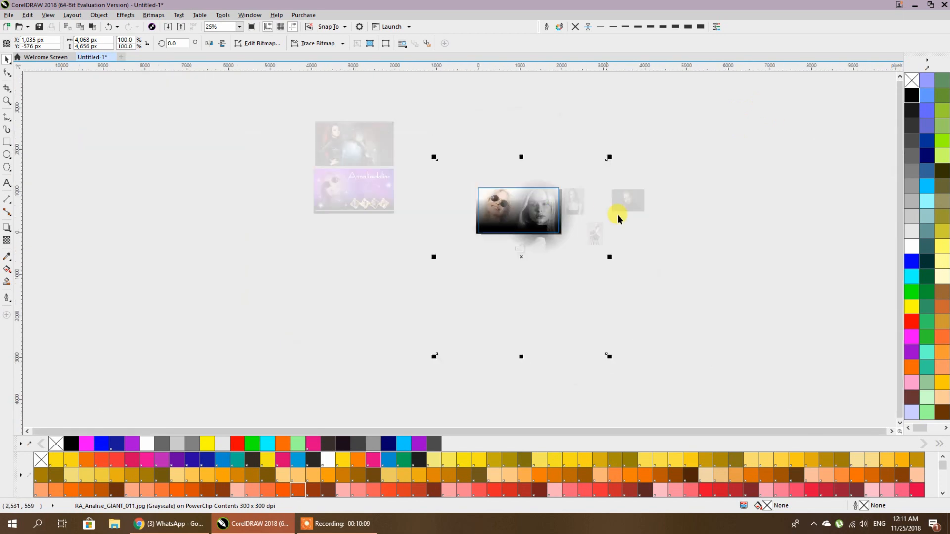
left_click(541, 212)
scroll(540, 212, "up", 2)
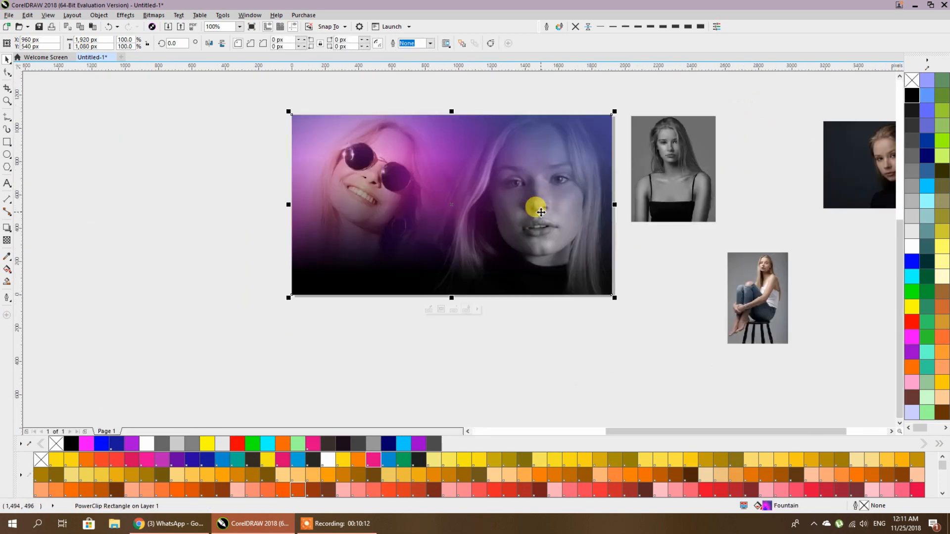
left_click(755, 200)
scroll(503, 256, "down", 1)
left_click_drag(358, 270, 494, 316)
left_click_drag(320, 212, 655, 250)
scroll(654, 251, "up", 2)
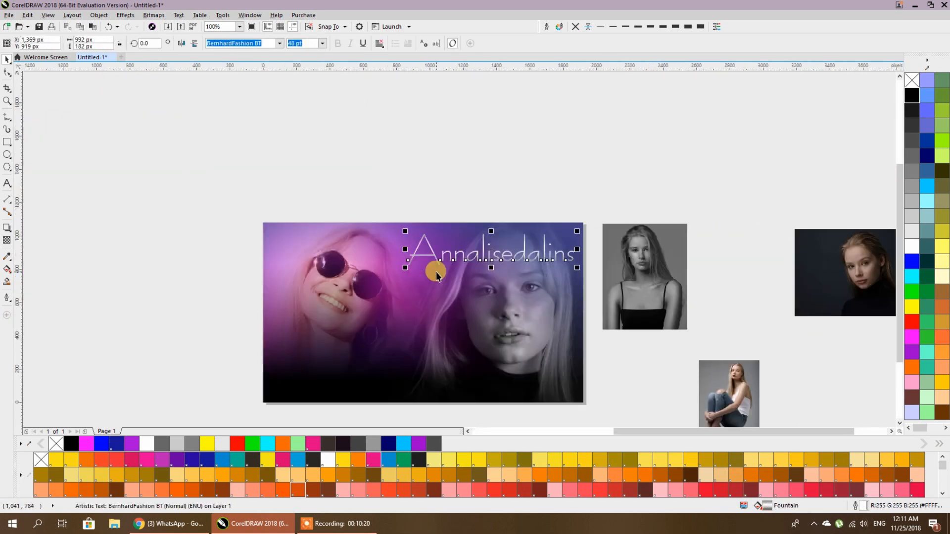
- Set the title in BirwoodSSK and resize it to about 31.6 pt
left_click(279, 43)
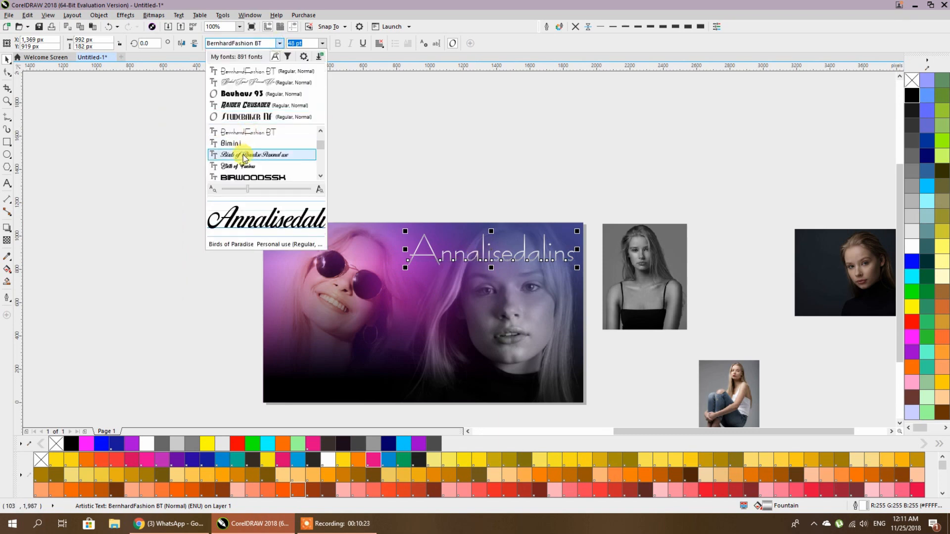
scroll(243, 155, "down", 3)
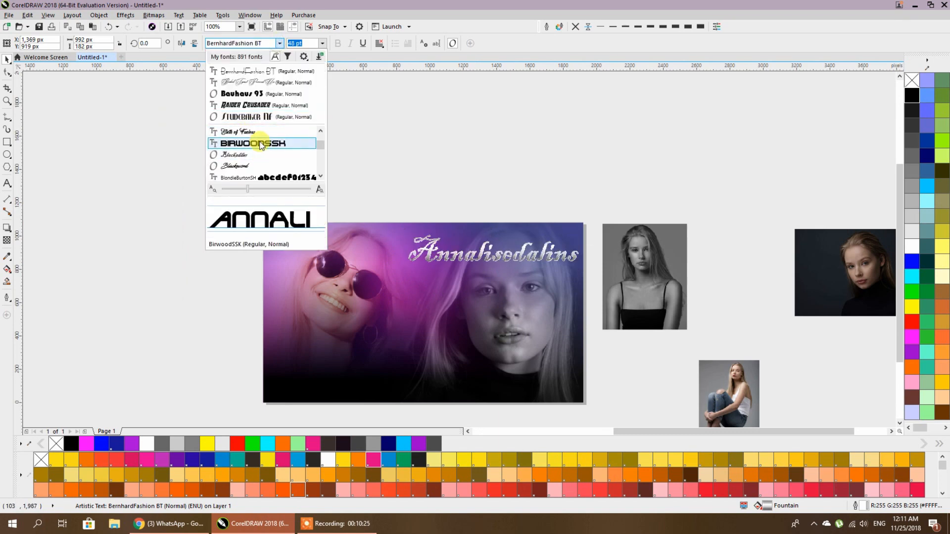
left_click(261, 144)
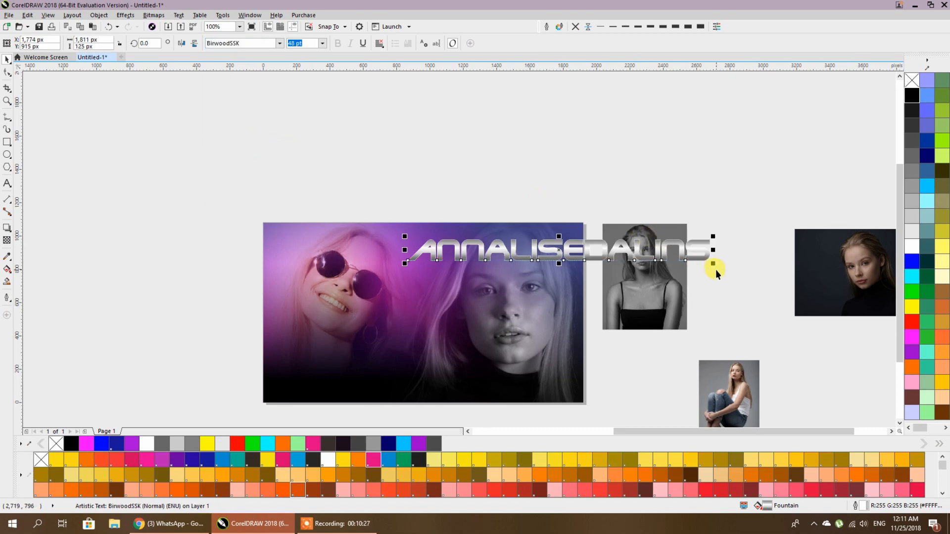
left_click_drag(715, 265, 574, 274)
left_click_drag(405, 254, 375, 271)
scroll(489, 245, "up", 1)
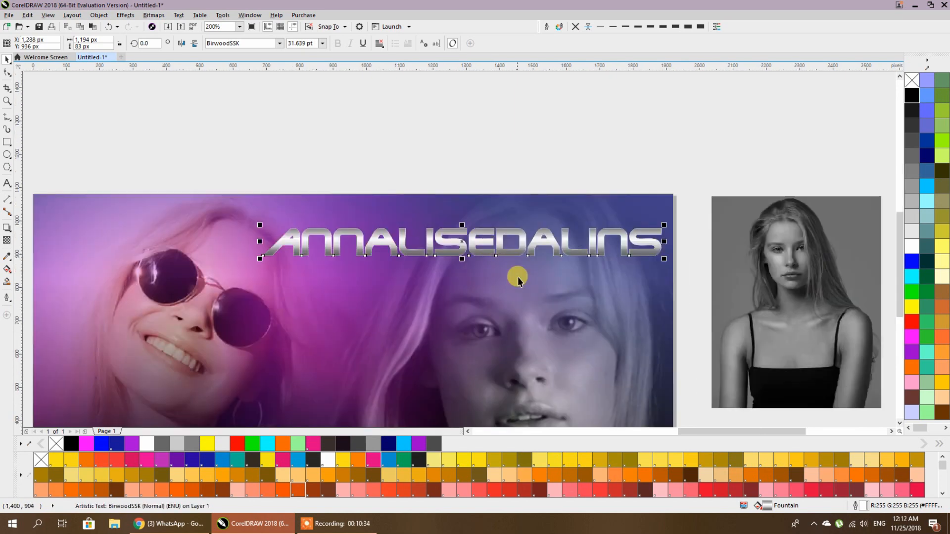
- Inspect the colour stops of the title's fountain fill, including the 31% stop
left_click(7, 270)
scroll(450, 239, "up", 2)
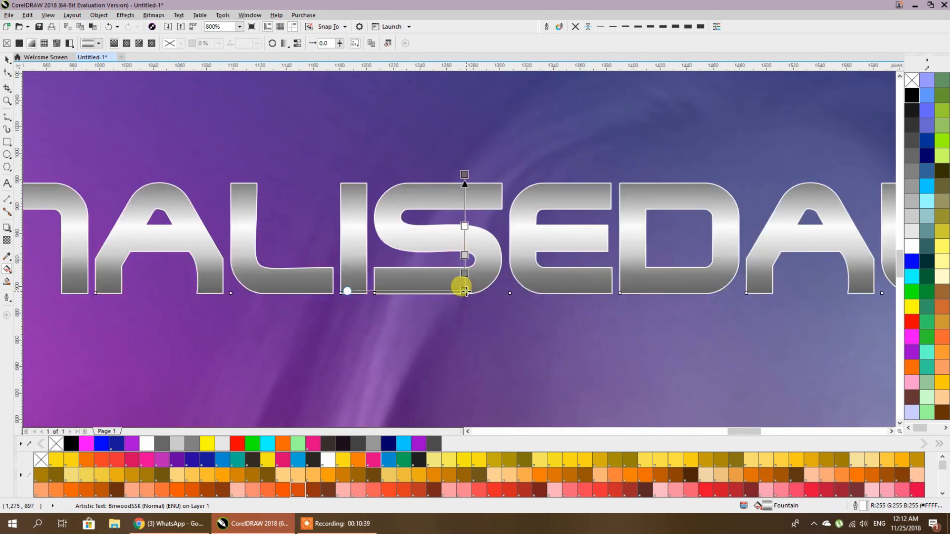
left_click(466, 291)
left_click(464, 273)
left_click(464, 255)
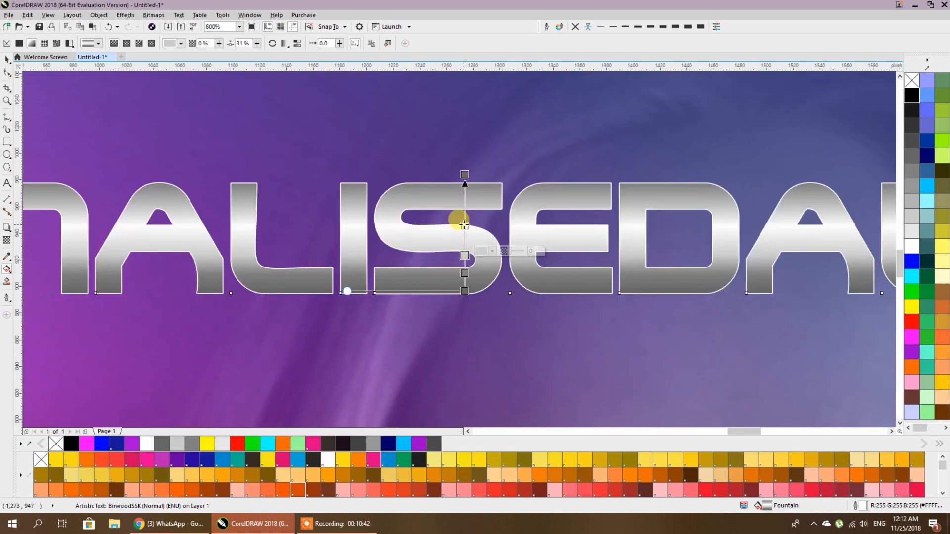
left_click(465, 173)
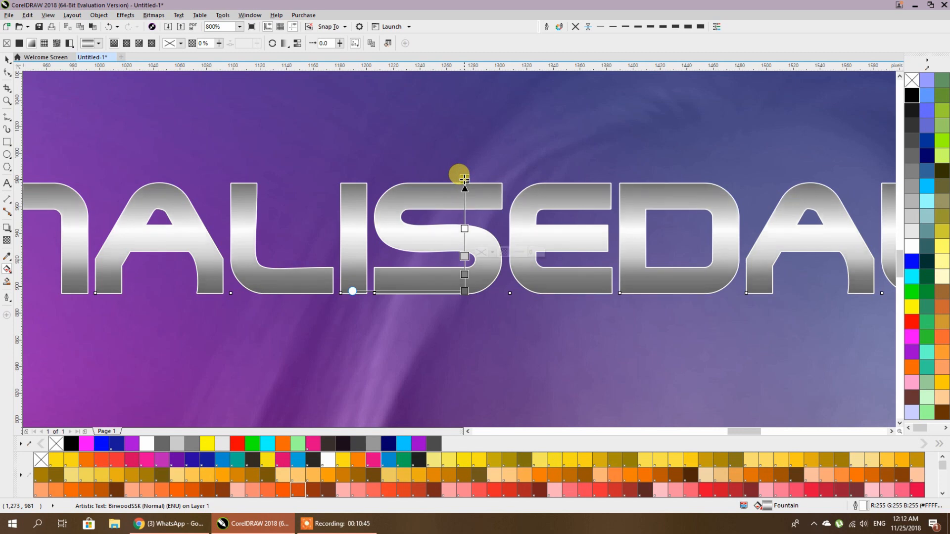
scroll(467, 188, "down", 1)
left_click(7, 60)
key("Escape")
- Nudge the title up and left and give it a drop shadow cast down-right
scroll(468, 218, "down", 2)
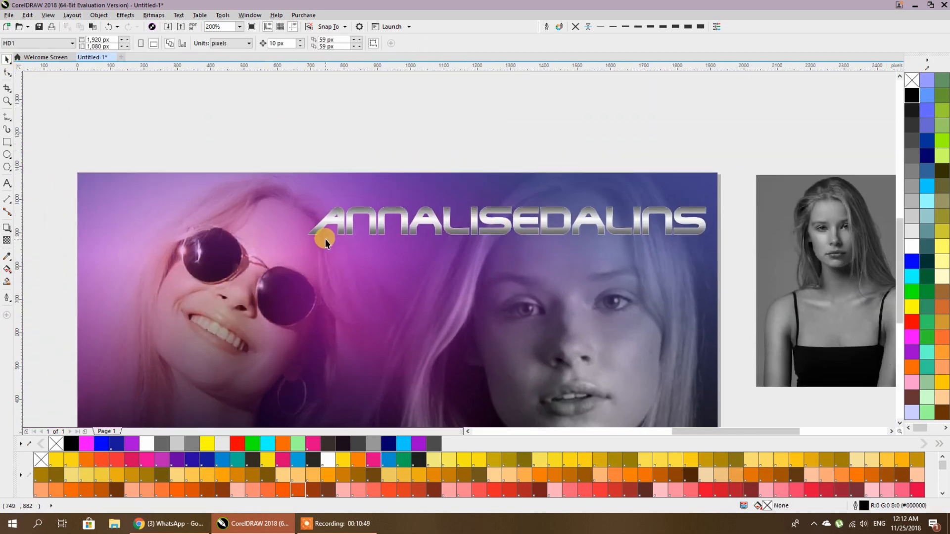
left_click_drag(418, 214, 406, 206)
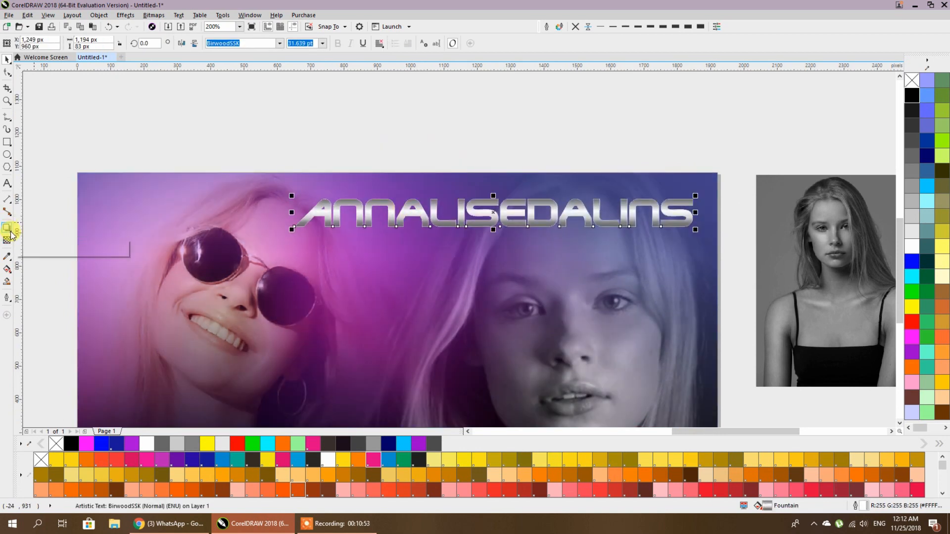
left_click(10, 231)
left_click(44, 228)
left_click_drag(503, 219, 524, 230)
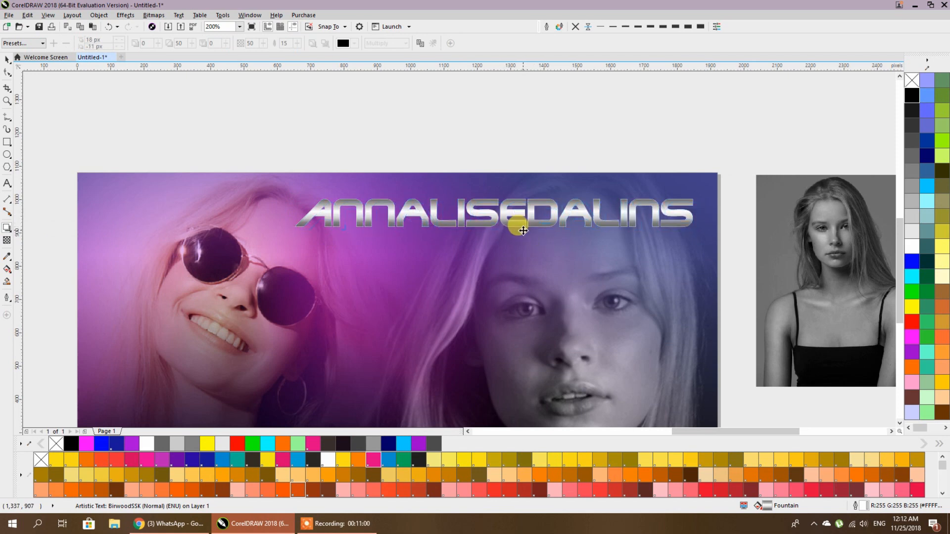
left_click(8, 60)
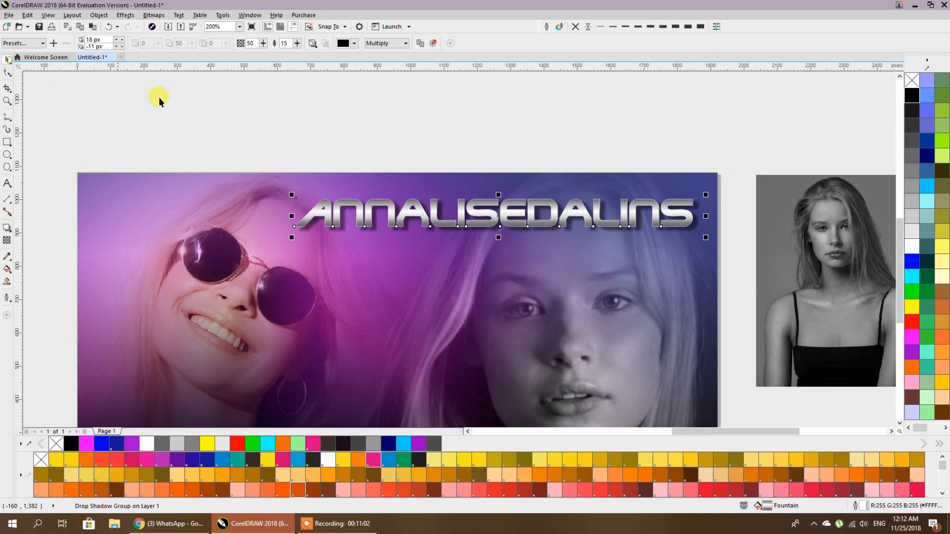
left_click(240, 104)
scroll(617, 182, "down", 1)
- Draw a 388 × 388 px four-sided polygon diamond on the canvas beside the banner
scroll(597, 230, "down", 2)
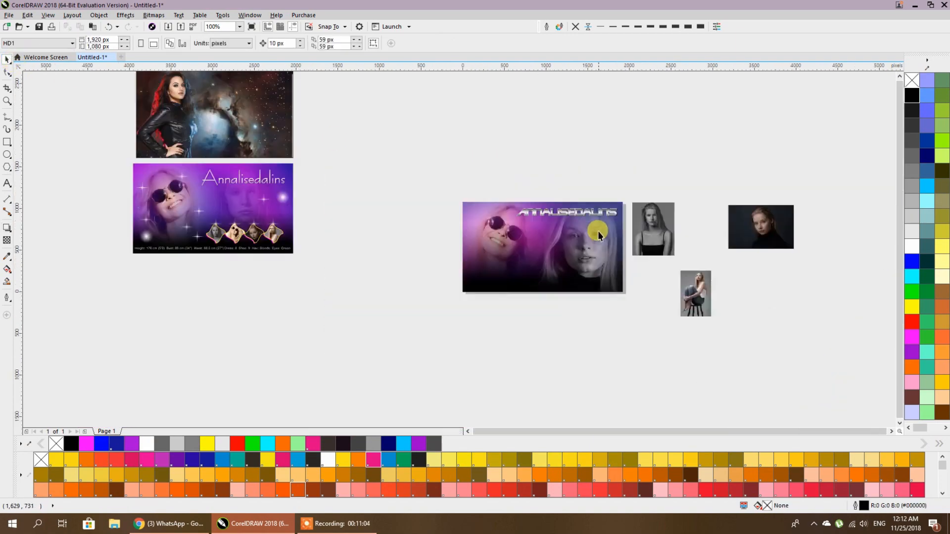
scroll(286, 241, "up", 4)
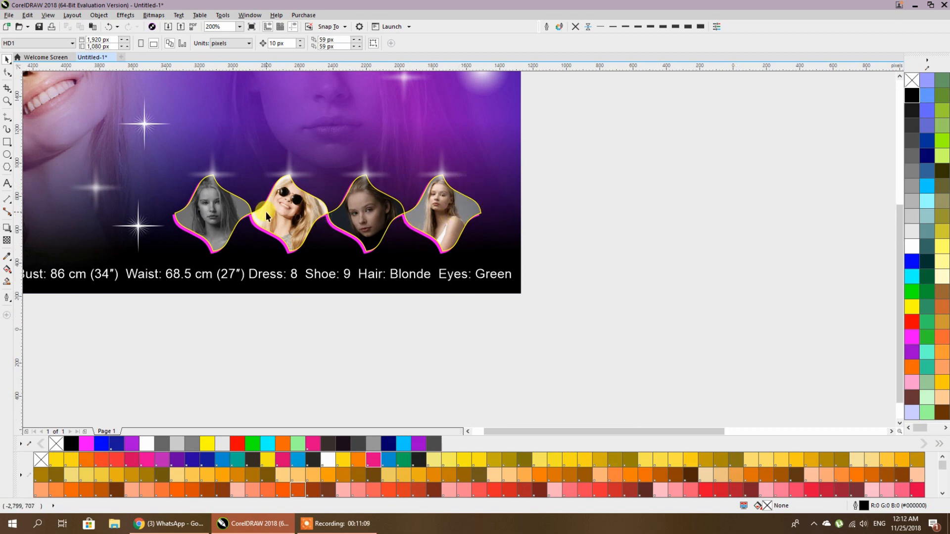
scroll(266, 212, "down", 2)
left_click_drag(266, 211, 145, 276)
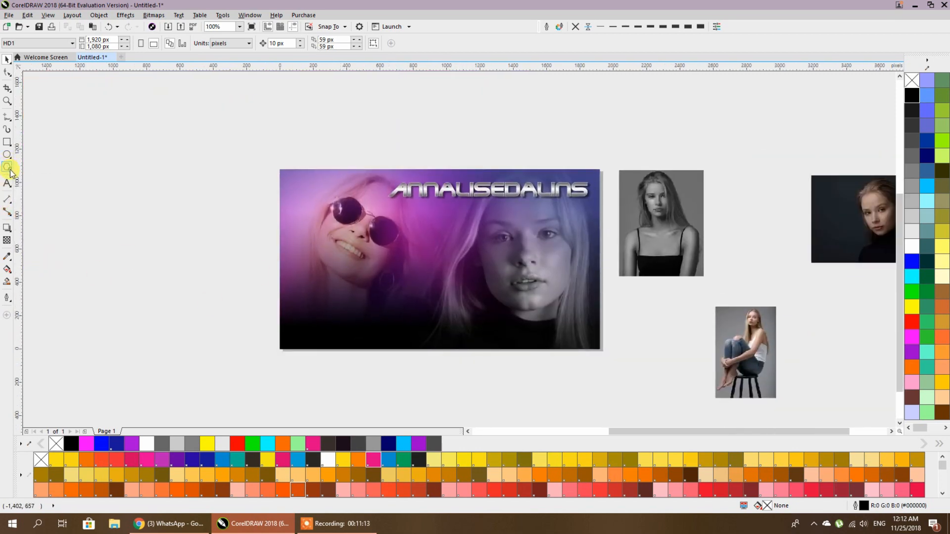
left_click(12, 173)
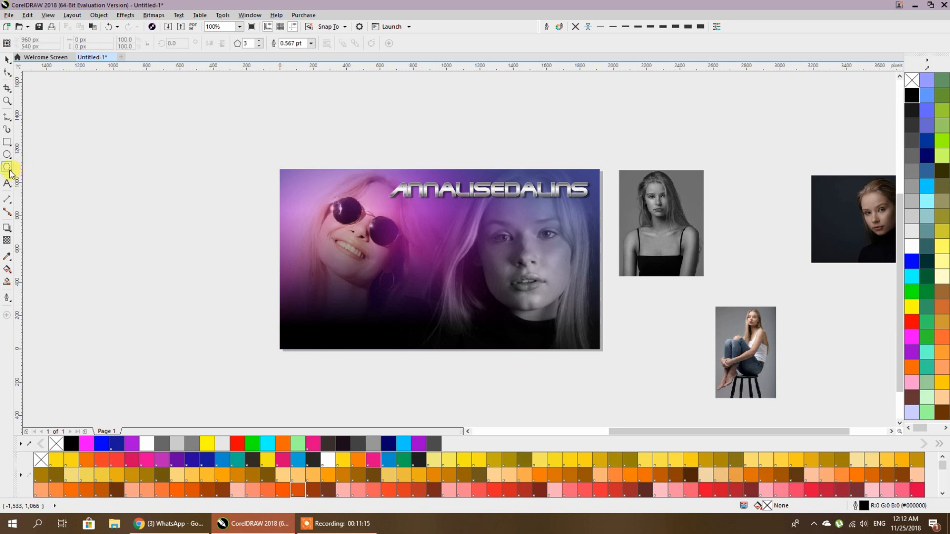
left_click(11, 172)
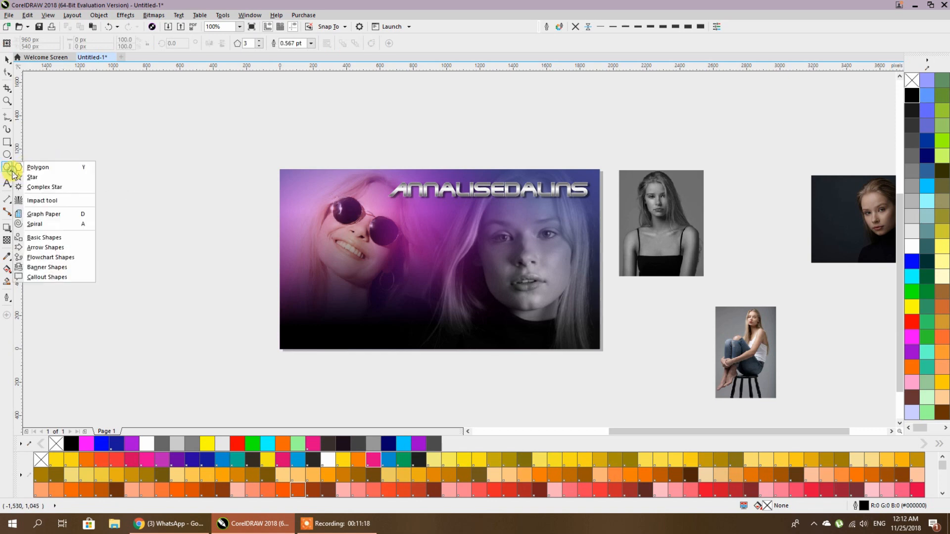
left_click(40, 170)
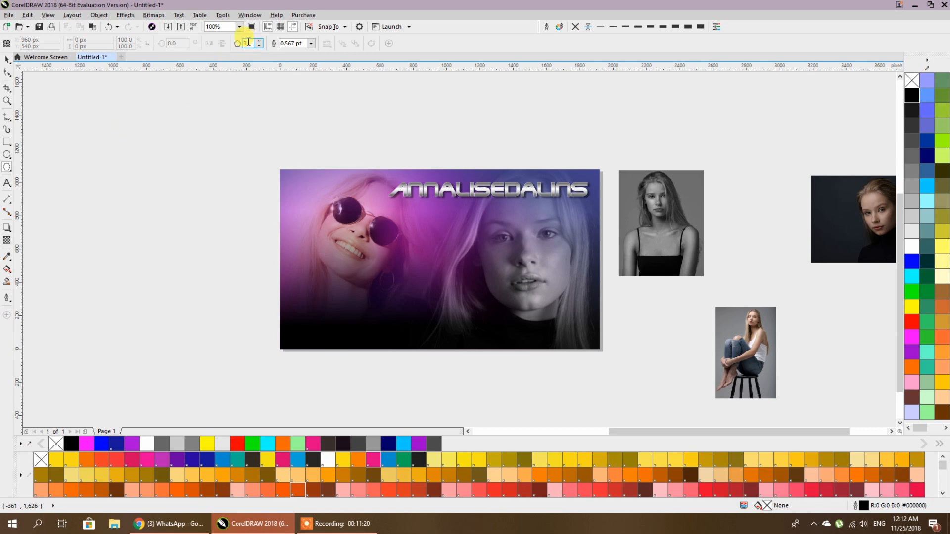
left_click_drag(493, 229, 243, 196)
left_click(5, 130)
scroll(376, 325, "up", 2)
scroll(504, 292, "up", 2)
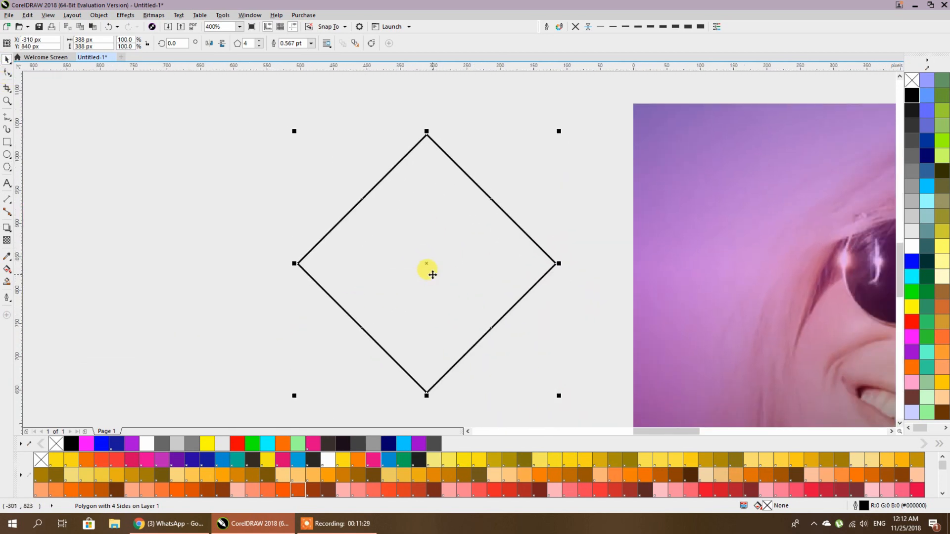
- Convert the diamond's sides to curves and drag the nodes and handles into inward S-curves
left_click(6, 74)
left_click_drag(345, 180, 502, 334)
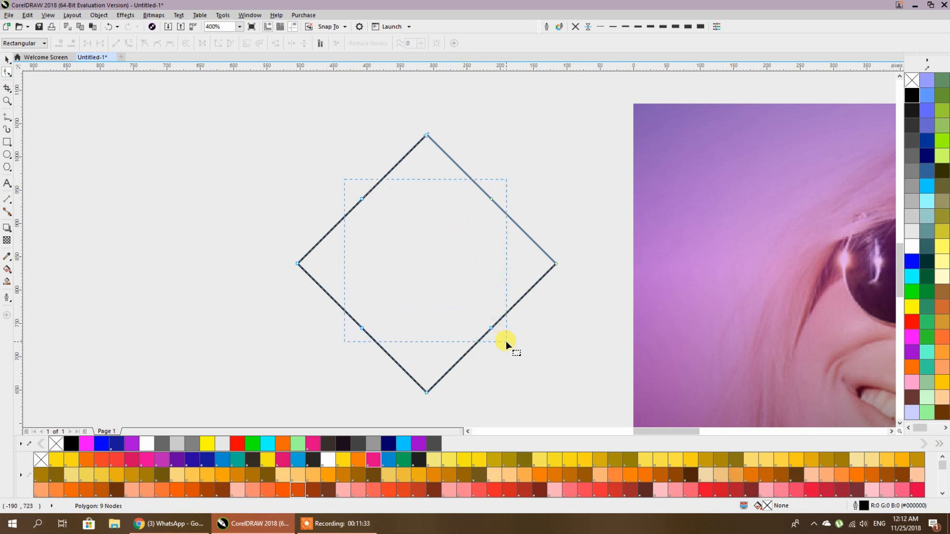
left_click_drag(506, 341, 418, 250)
left_click(129, 46)
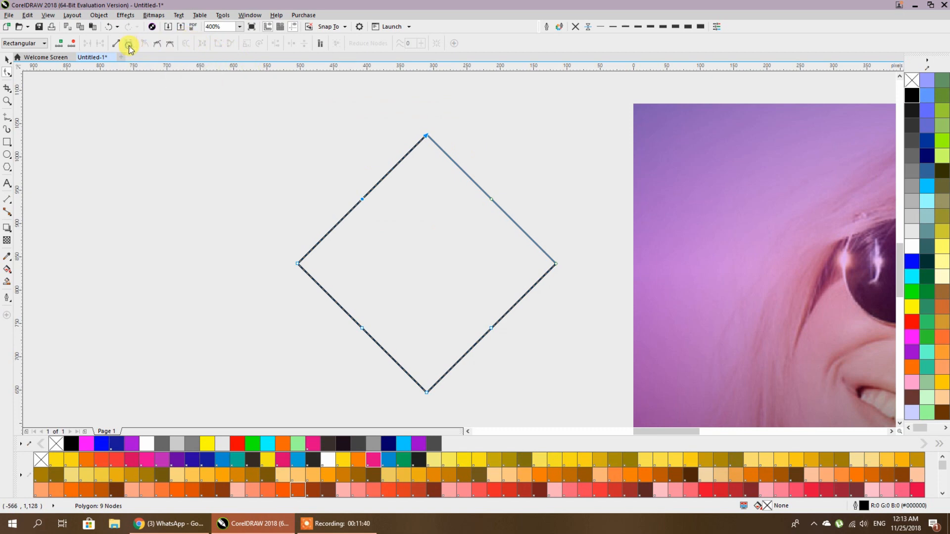
left_click(384, 183)
left_click_drag(404, 157, 382, 144)
left_click_drag(383, 179, 374, 168)
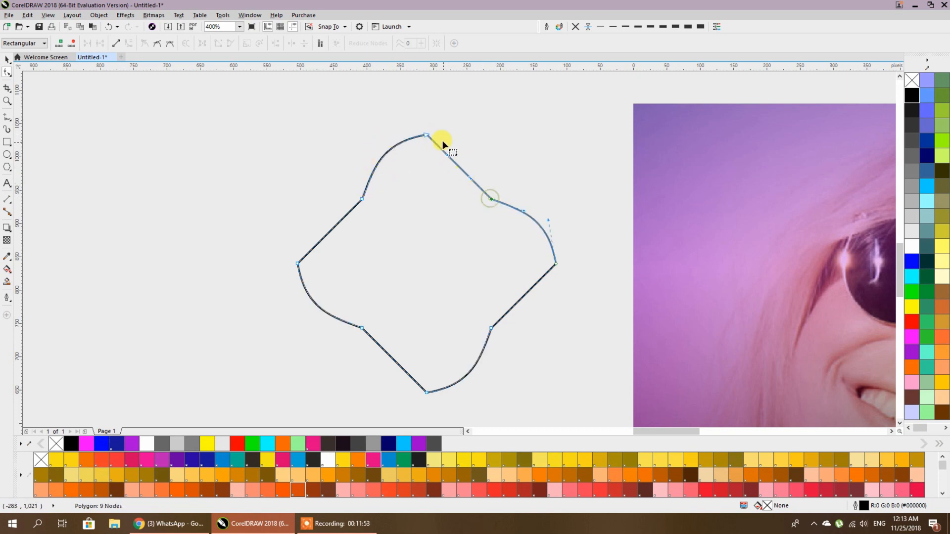
left_click_drag(447, 158, 466, 195)
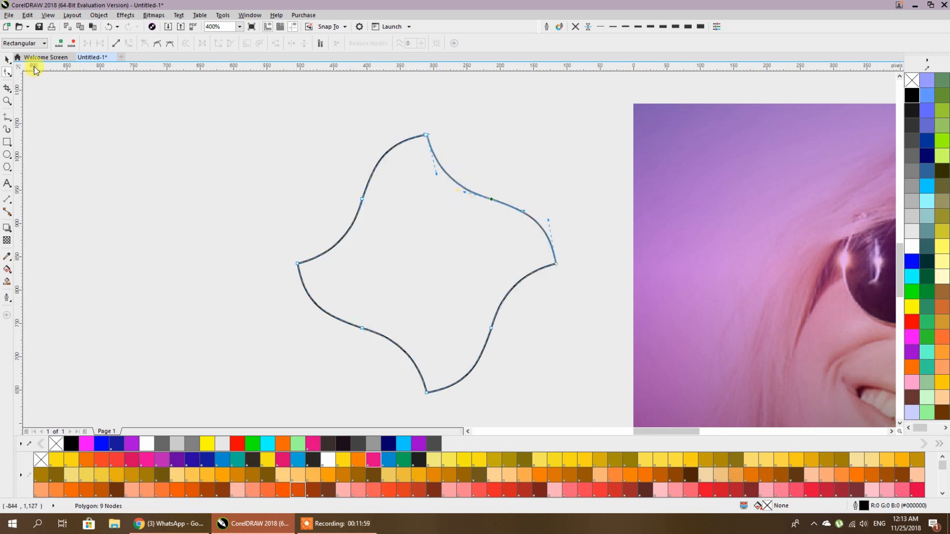
left_click(6, 61)
scroll(308, 135, "down", 3)
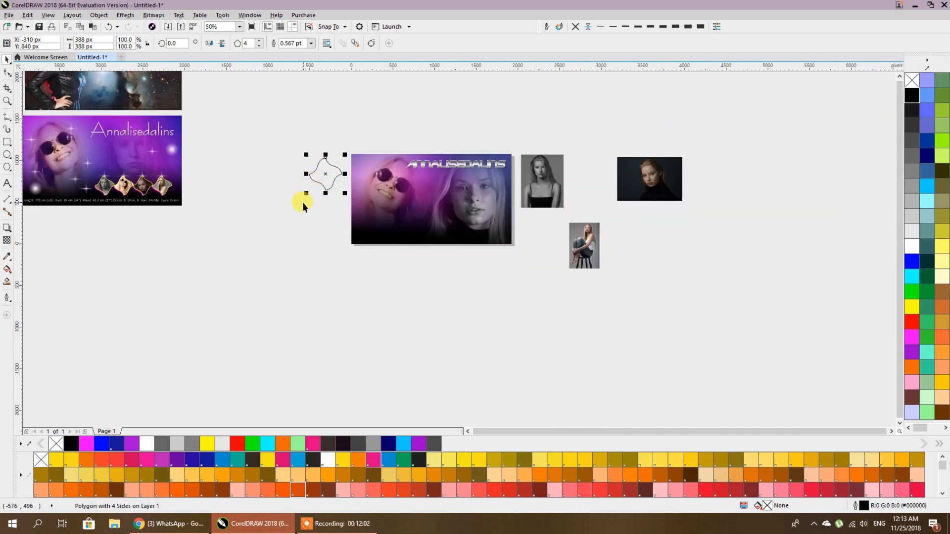
- Shrink the curved shape, place it on the banner's lower part, and fill it white
scroll(303, 206, "up", 1)
left_click_drag(314, 180, 285, 248)
left_click_drag(337, 270, 683, 267)
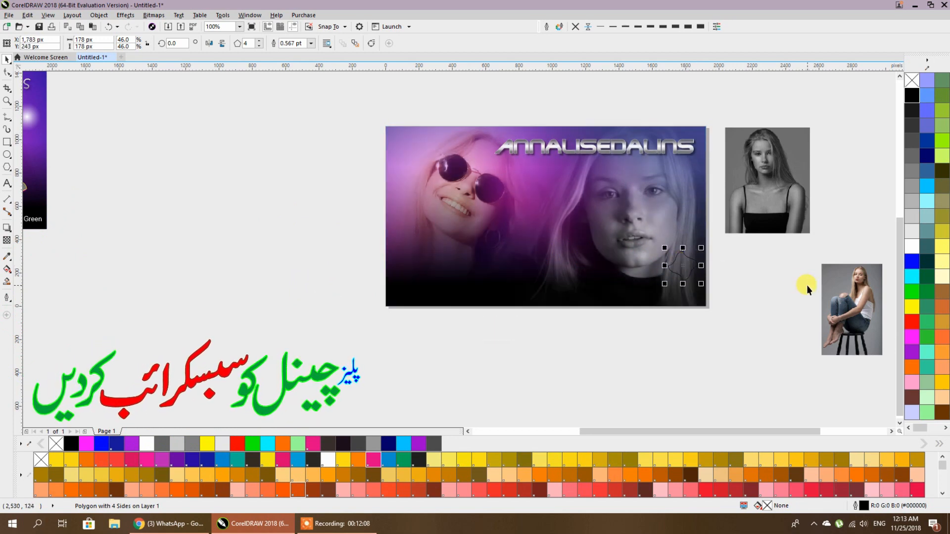
left_click(911, 231)
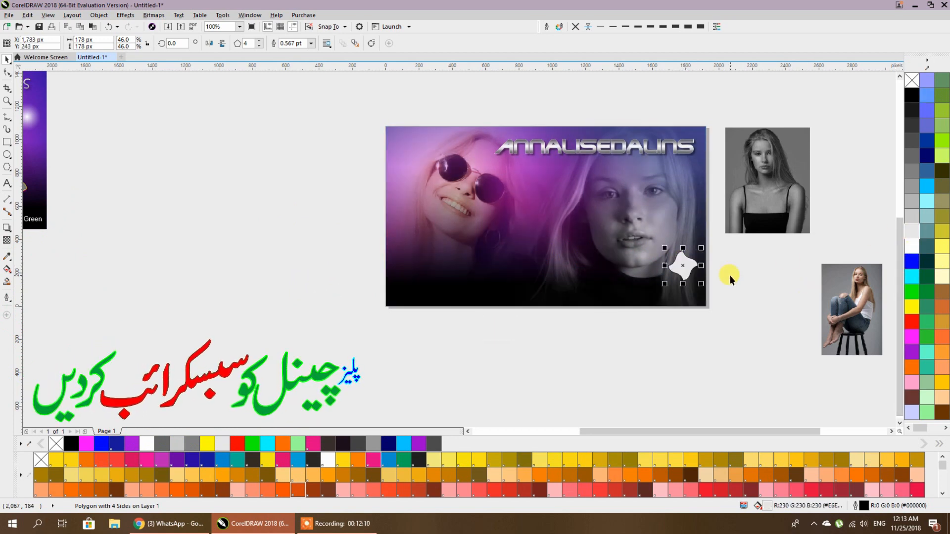
scroll(731, 278, "up", 1)
left_click_drag(628, 256, 585, 256)
- Duplicate the shape into a row of four and mirror the first and third copies
right_click(585, 256)
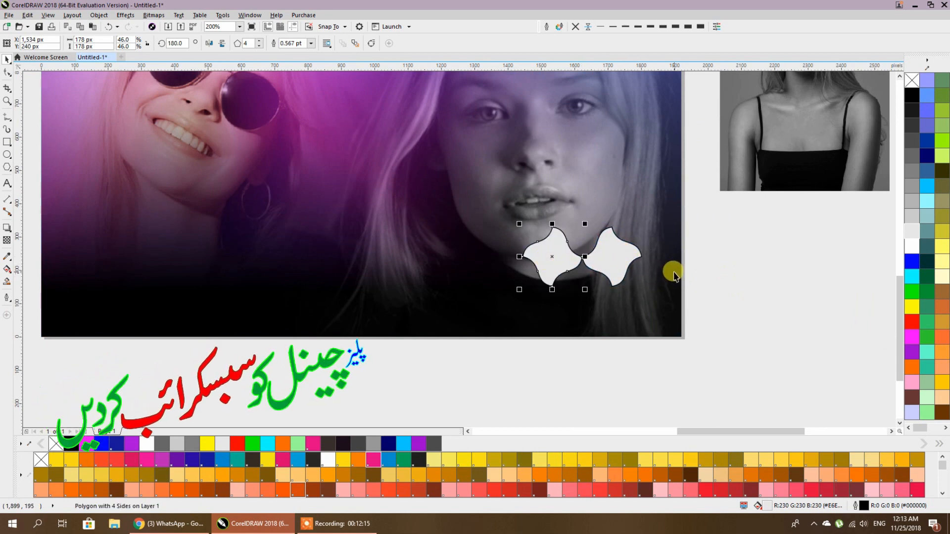
key("ctrl+r")
key("ctrl+r")
left_click(727, 272)
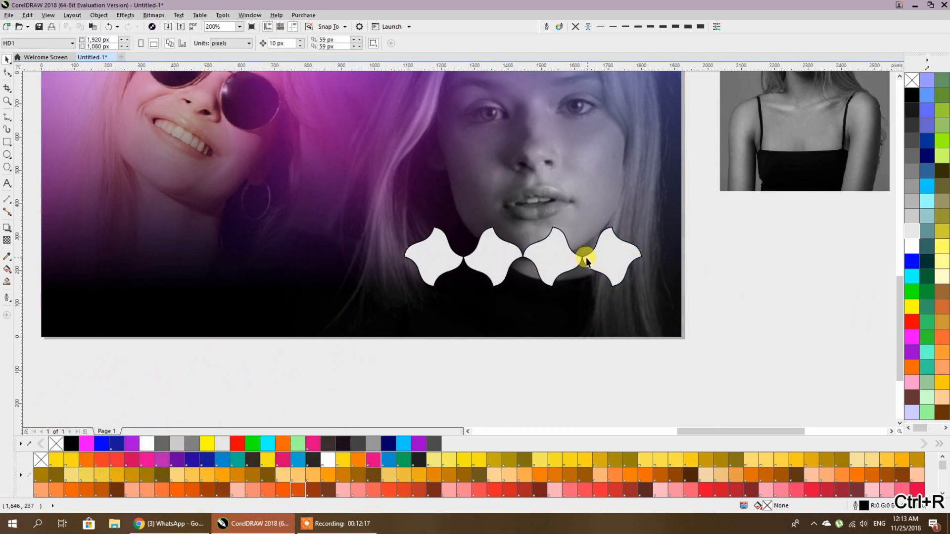
left_click_drag(603, 367, 515, 195)
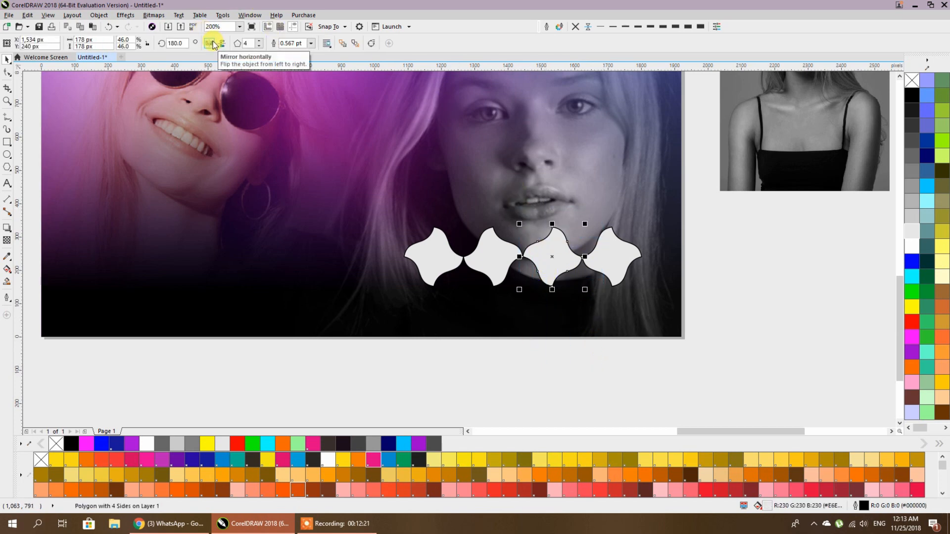
left_click(214, 44)
left_click(431, 268)
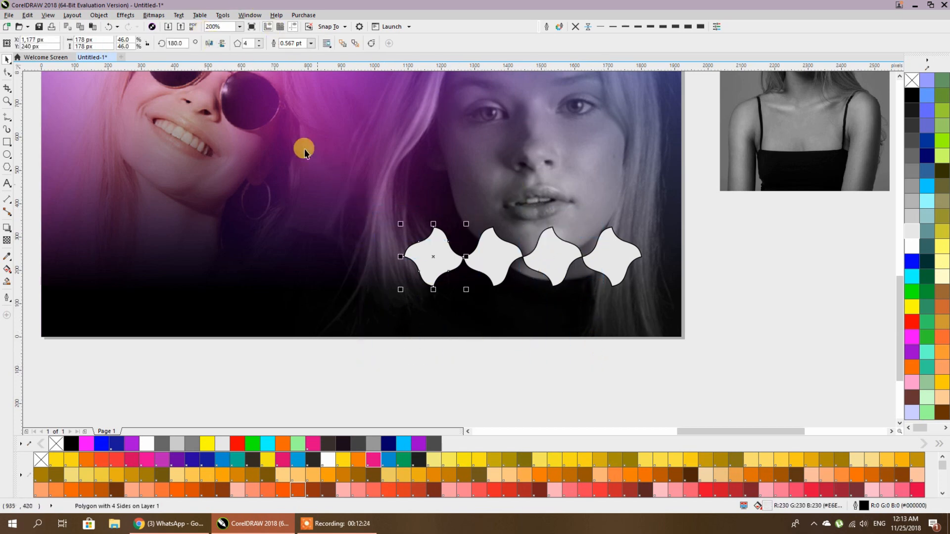
left_click(209, 43)
- Delete the first shape so three curved diamonds remain in the row
left_click(694, 350)
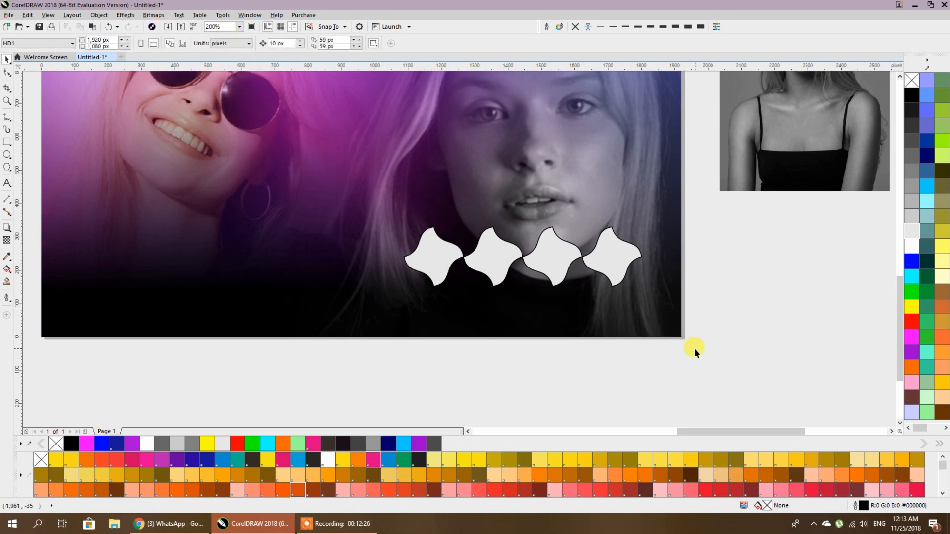
left_click(364, 523)
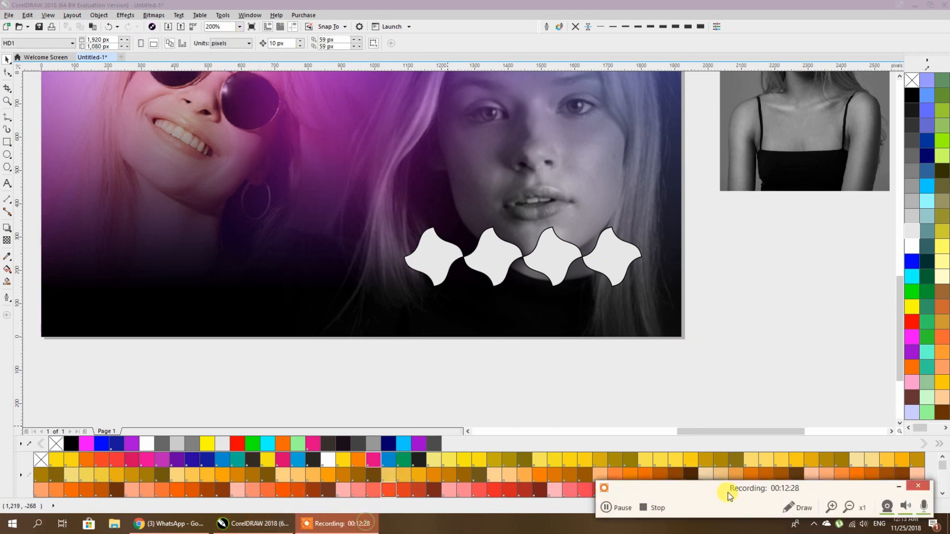
left_click(622, 508)
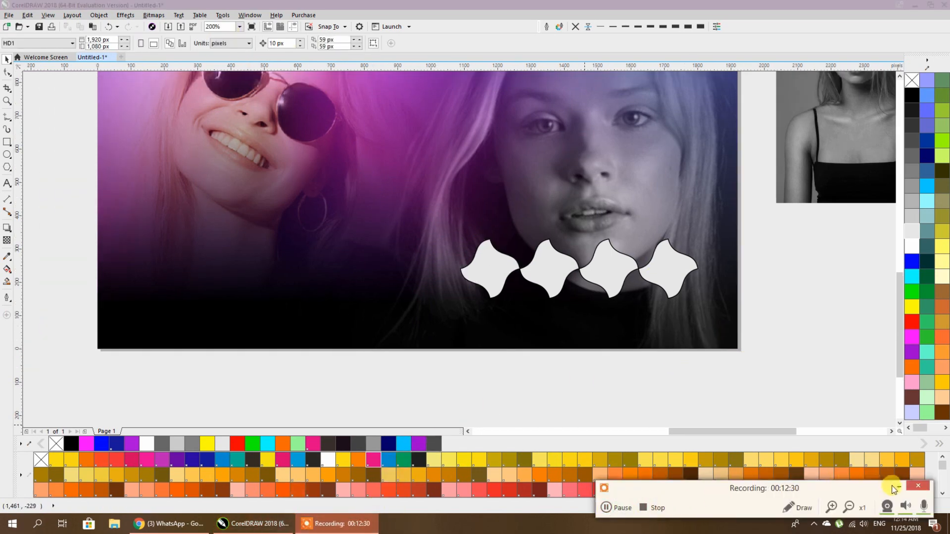
left_click(898, 488)
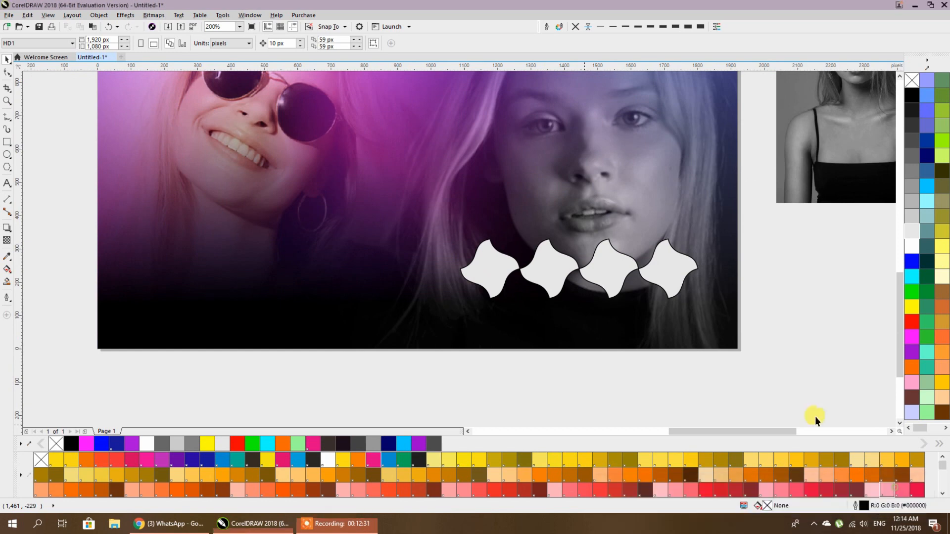
left_click_drag(774, 222, 367, 323)
left_click(426, 272)
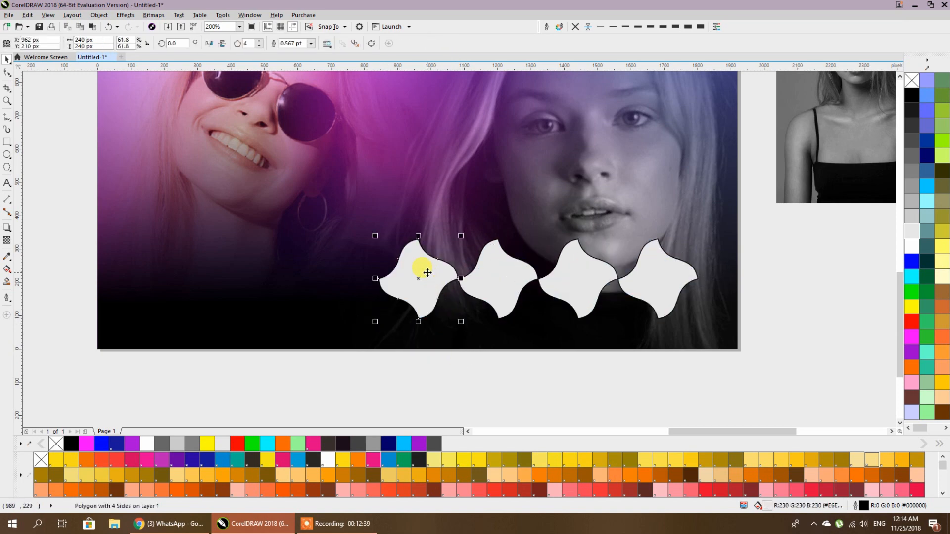
key("Delete")
- Place the grey portrait photo inside the left diamond frame with PowerClip Inside
scroll(567, 266, "down", 1)
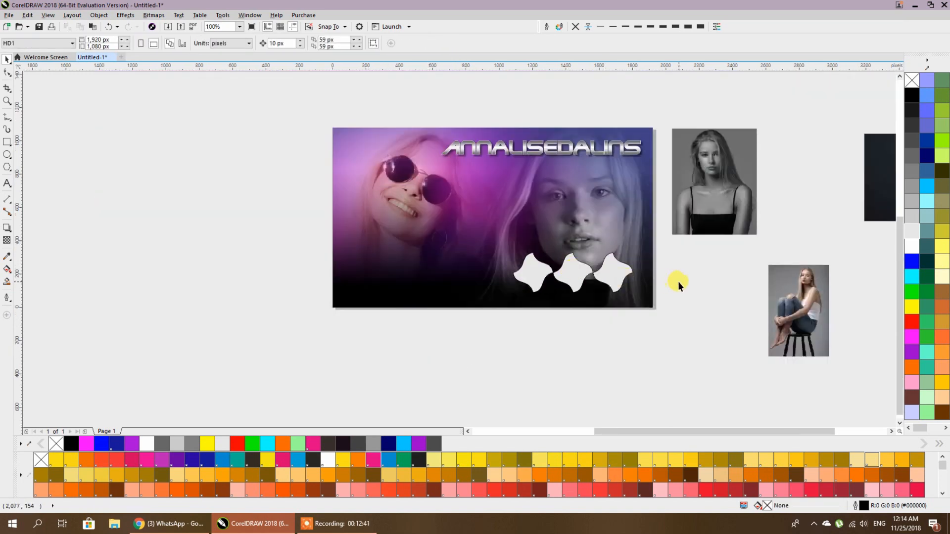
scroll(678, 281, "right", 3)
left_click(557, 157)
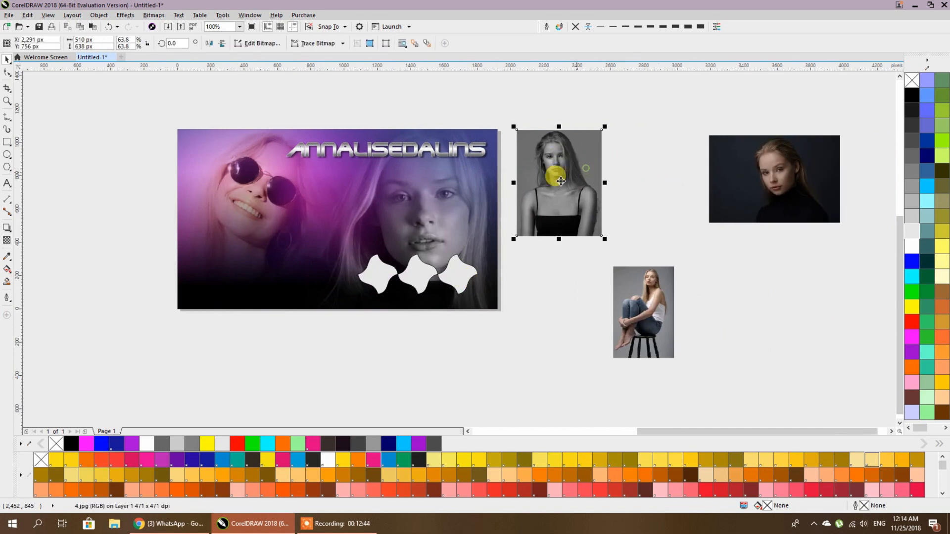
right_click(569, 174)
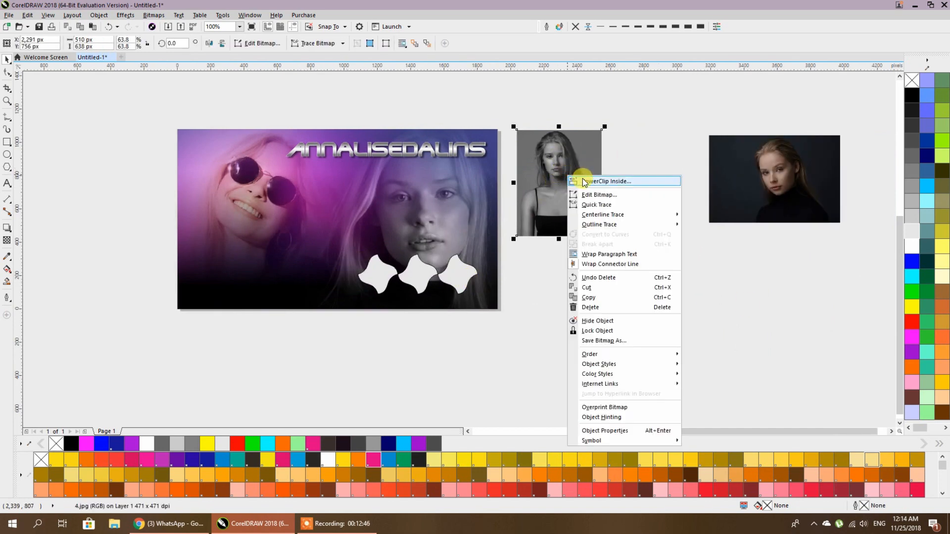
left_click(584, 182)
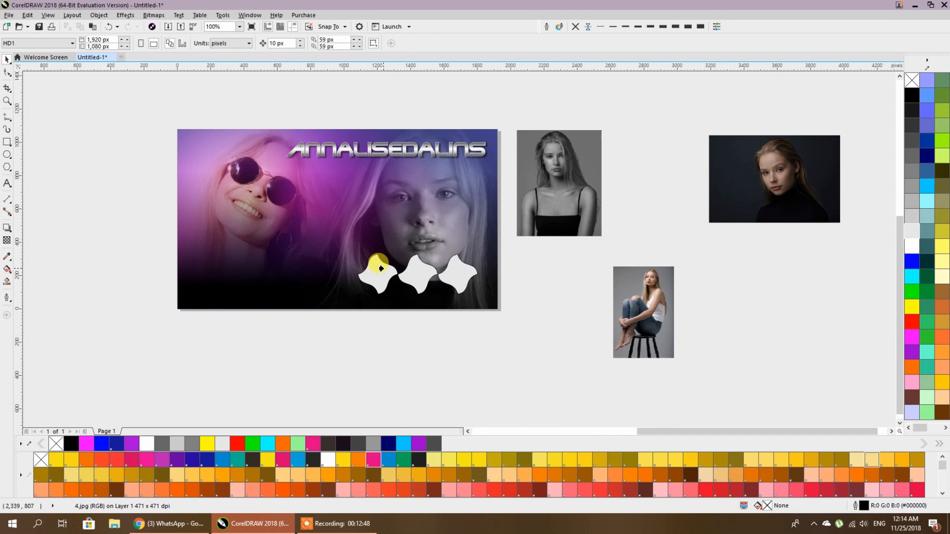
left_click(379, 268)
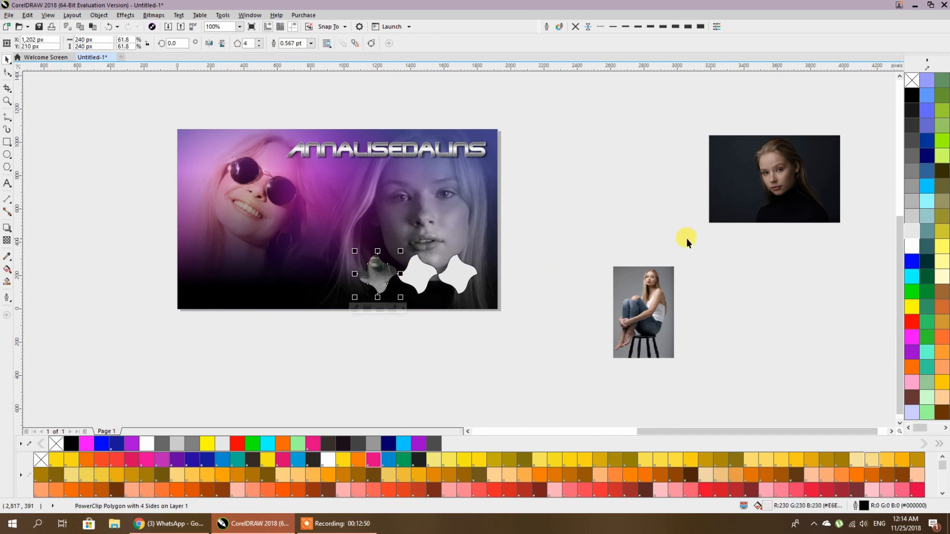
- Place the dark portrait photo inside the middle frame via Object > PowerClip
left_click(759, 181)
right_click(760, 178)
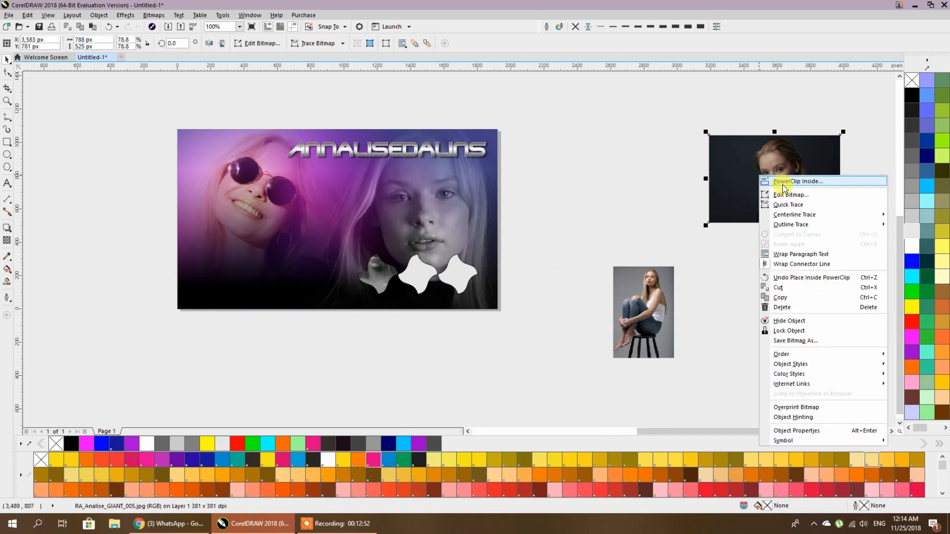
left_click(572, 162)
left_click(702, 161)
left_click(767, 165)
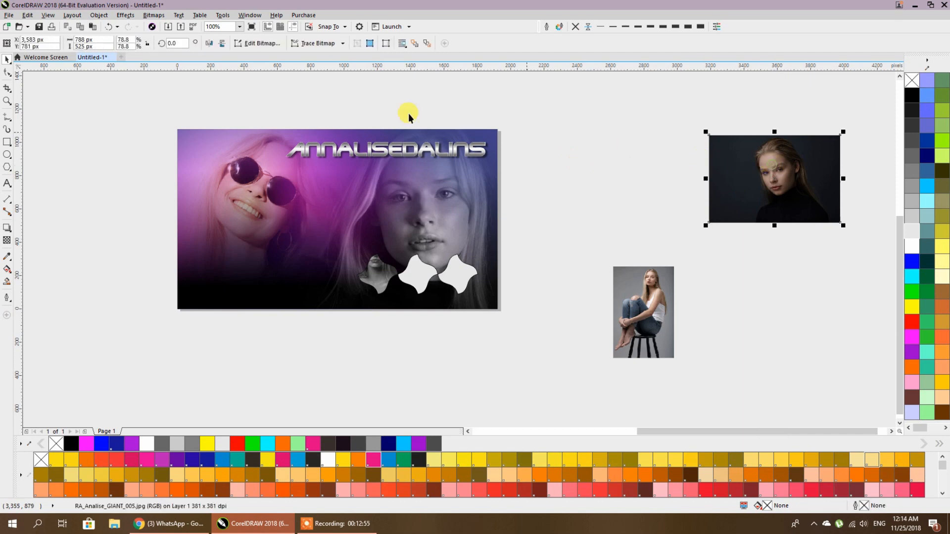
left_click(130, 15)
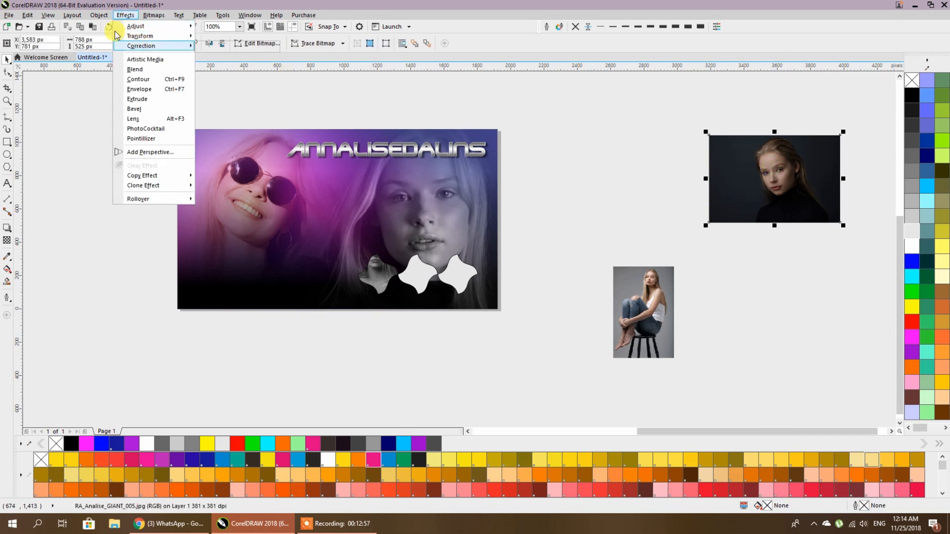
mouse_move(104, 20)
mouse_move(115, 97)
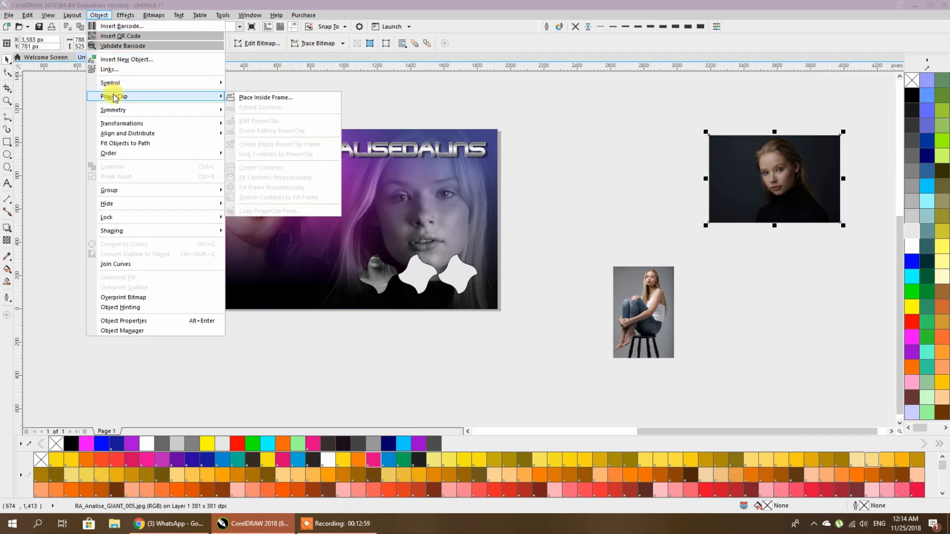
left_click(281, 98)
left_click(413, 269)
- Place the seated model photo inside the right frame
left_click(622, 284)
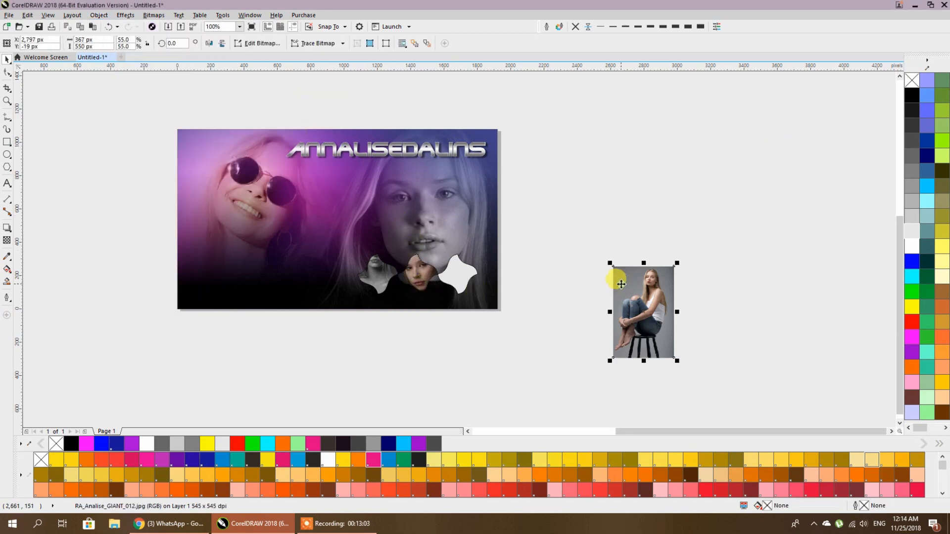
left_click(93, 17)
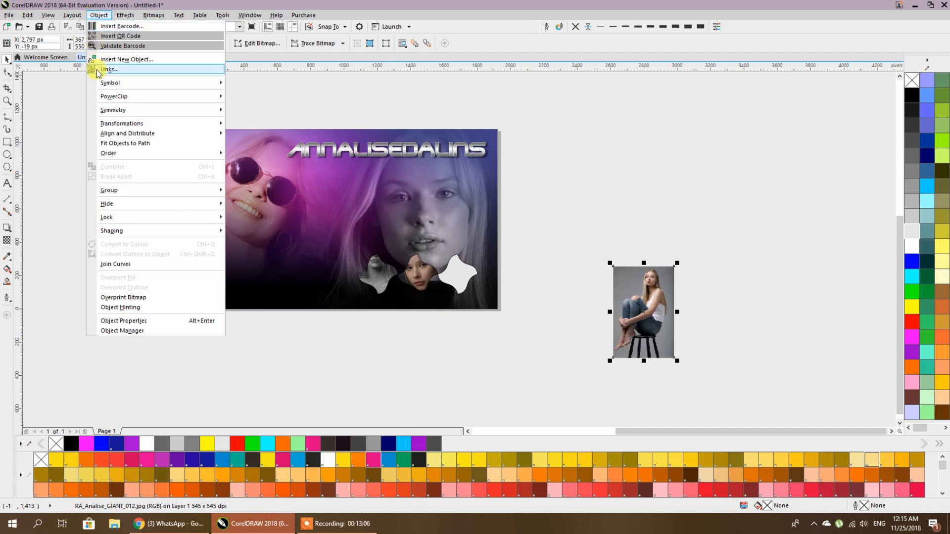
mouse_move(227, 101)
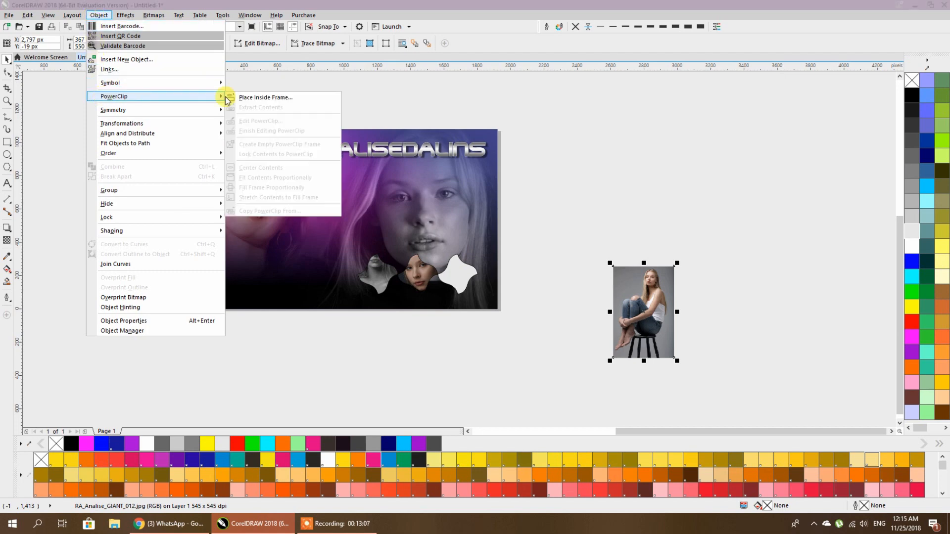
left_click(267, 98)
left_click(458, 270)
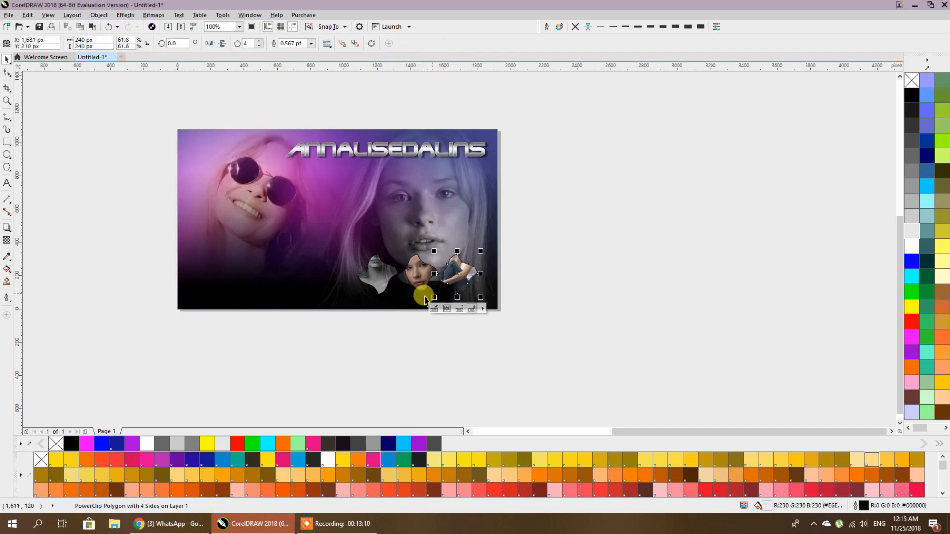
- Edit the left frame's contents and shrink the grey portrait to 48% scale
scroll(420, 292, "up", 2)
scroll(420, 302, "up", 2)
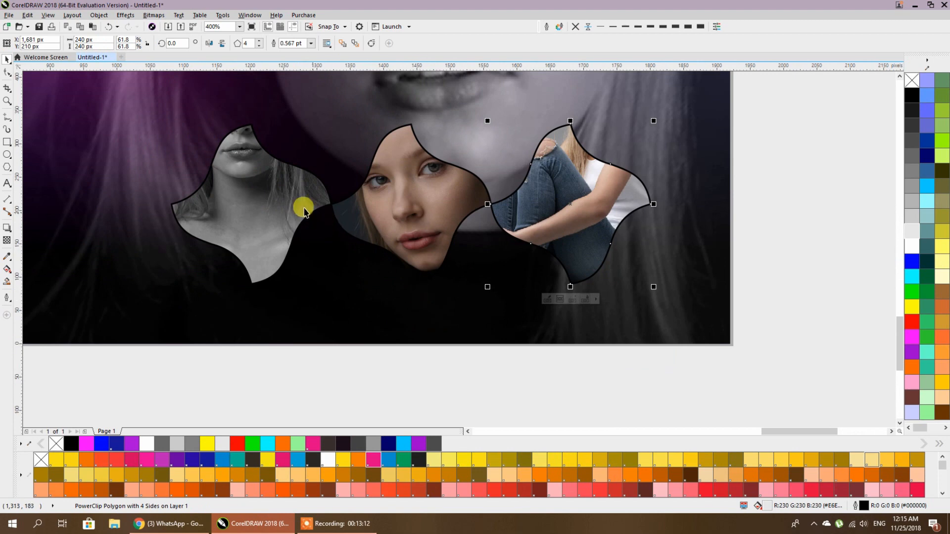
left_click(282, 194)
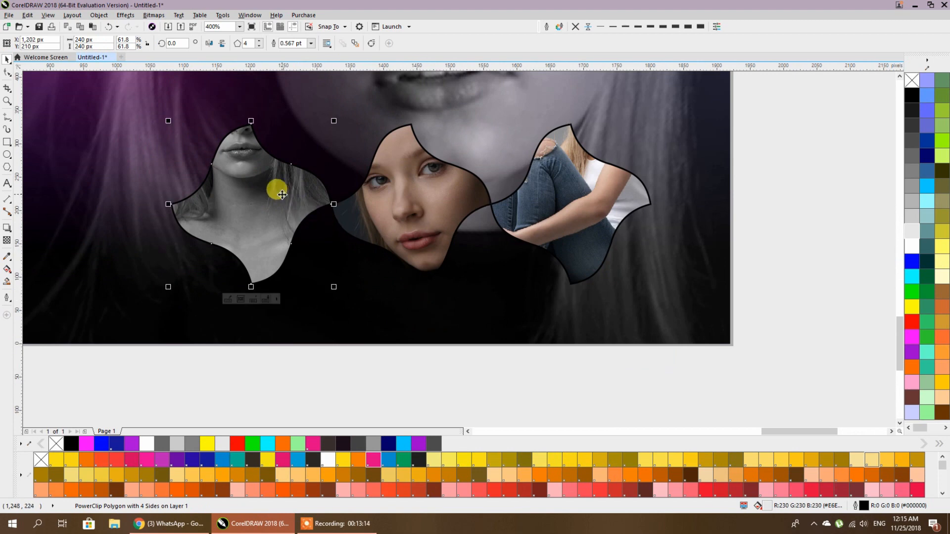
double_click(282, 194)
scroll(424, 191, "down", 2)
left_click(393, 272)
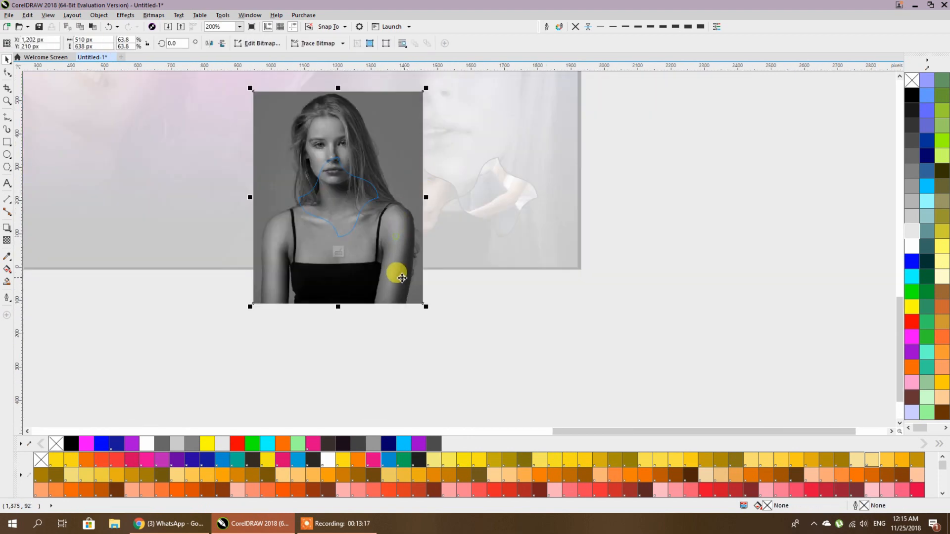
left_click_drag(394, 286, 407, 325)
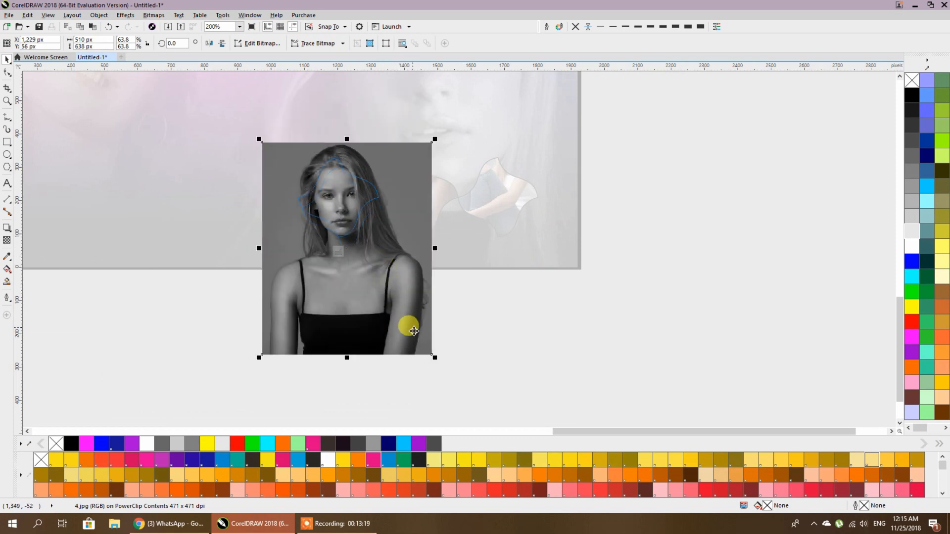
left_click_drag(434, 358, 412, 330)
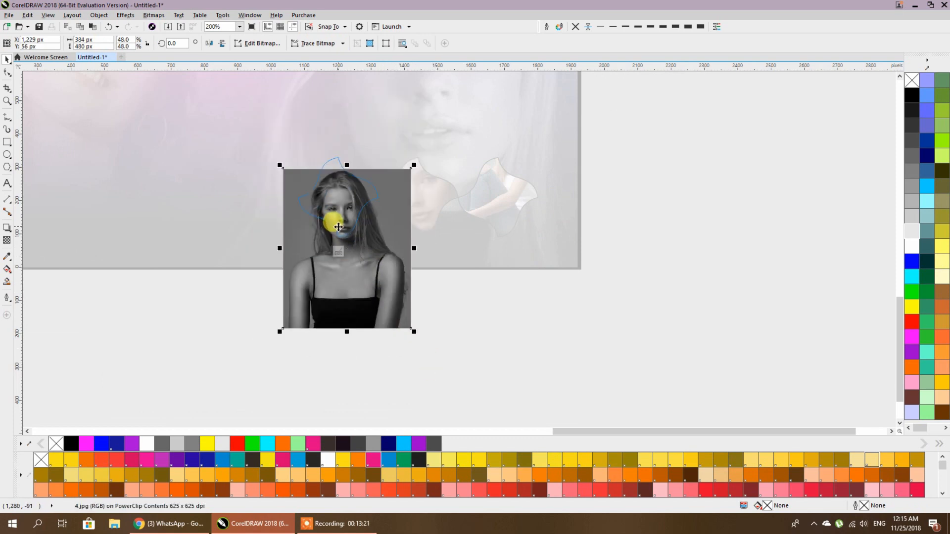
- Position the grey portrait so her face fills the left frame, then finish editing
scroll(331, 215, "up", 4)
left_click_drag(361, 280, 423, 383)
left_click_drag(438, 239, 418, 191)
scroll(567, 372, "down", 2)
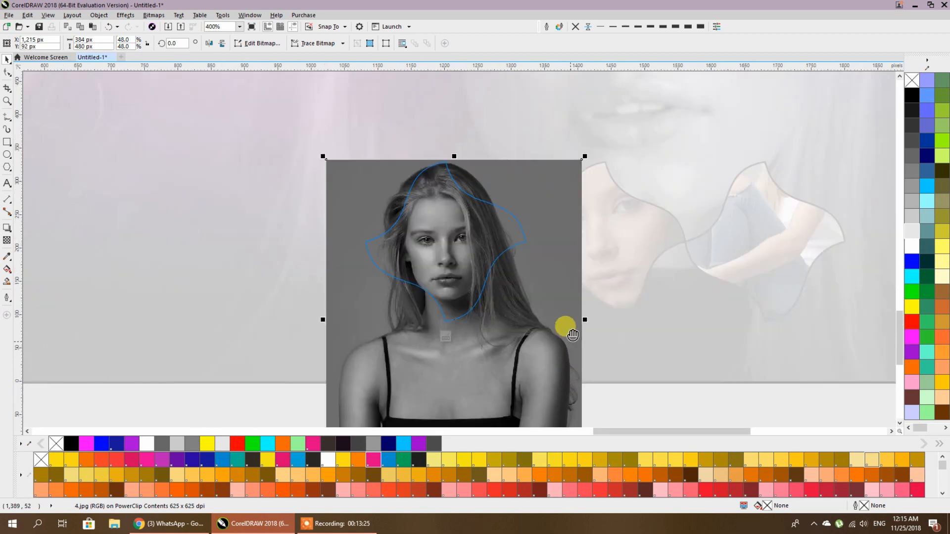
scroll(566, 324, "down", 2)
left_click_drag(585, 333, 573, 318)
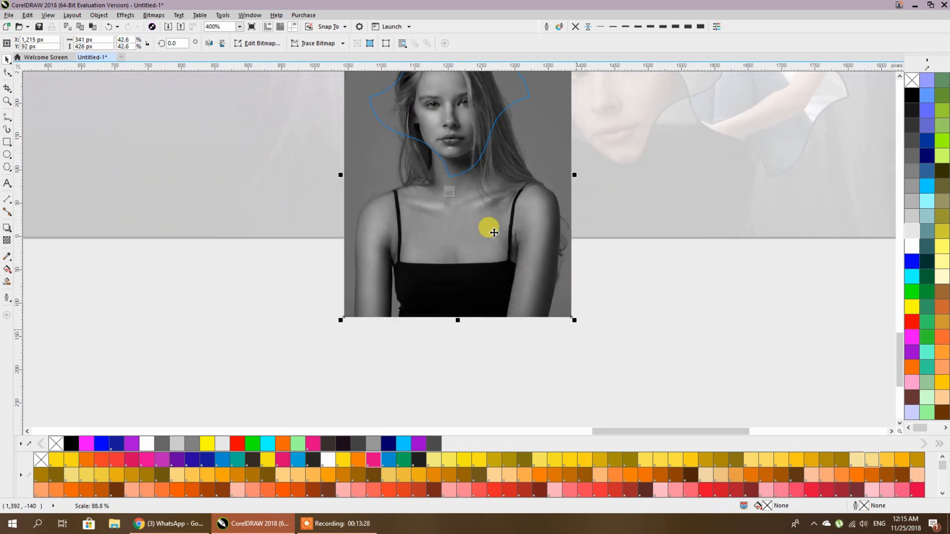
scroll(486, 285, "up", 2)
mouse_move(460, 202)
left_mouse_down()
mouse_move(465, 195)
mouse_move(450, 191)
left_mouse_up()
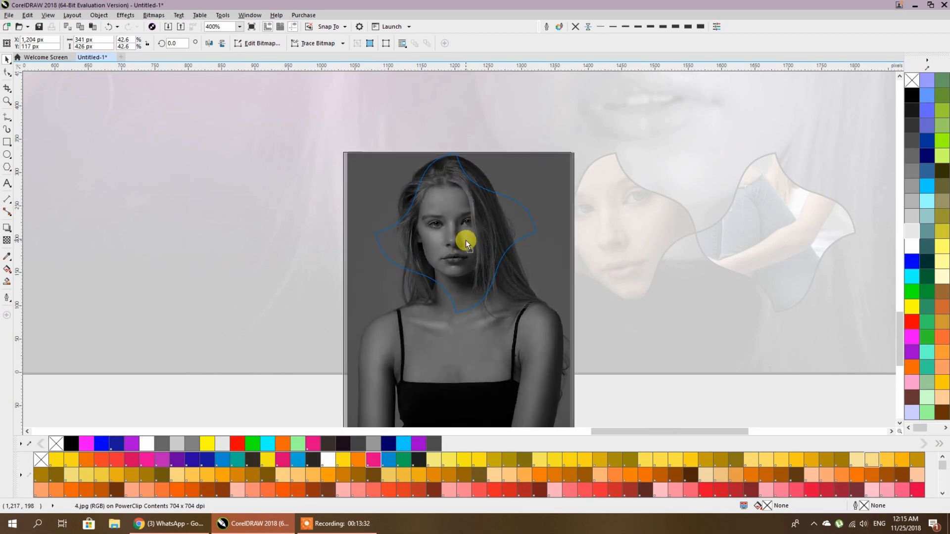
left_click(466, 241)
left_click(652, 381)
- Scale down the dark portrait inside the middle frame and centre her face
double_click(488, 242)
scroll(502, 264, "down", 2)
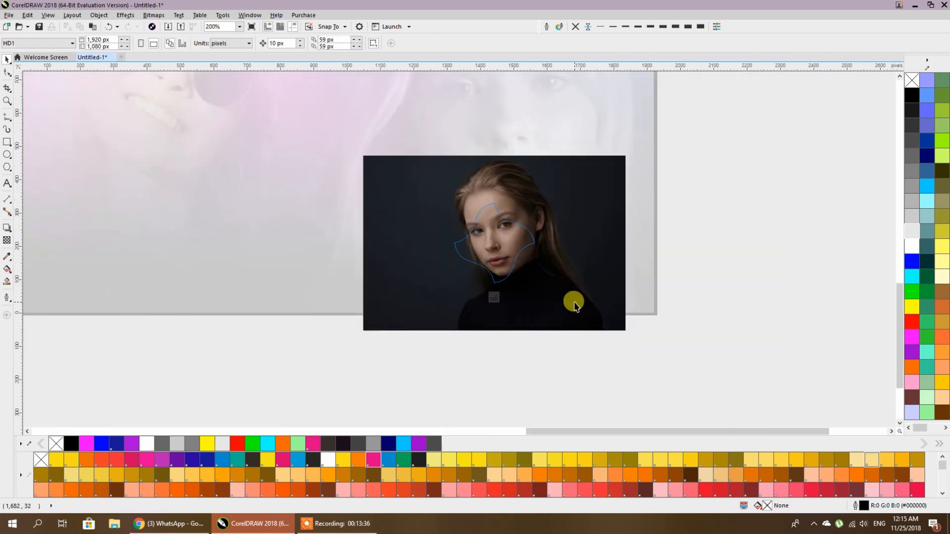
left_click(574, 302)
left_click_drag(626, 330, 545, 278)
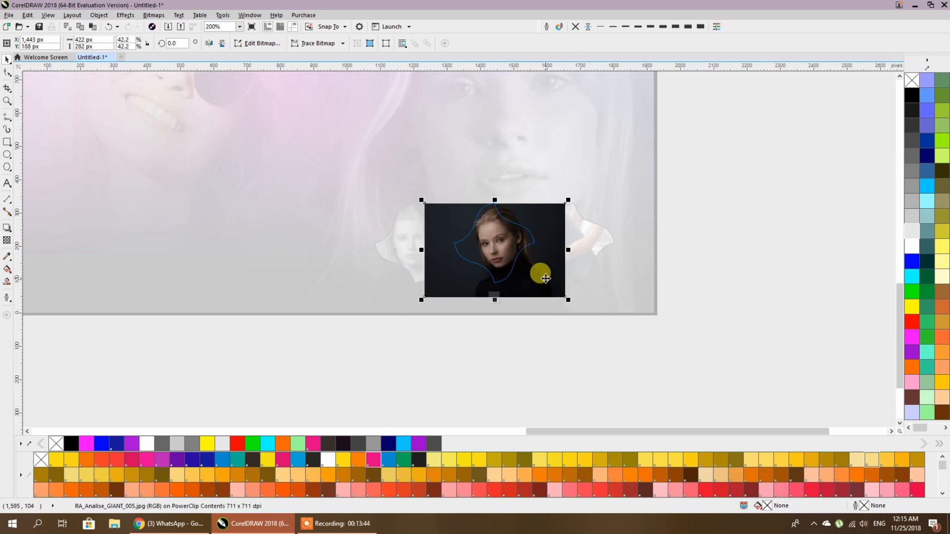
left_click(548, 333)
scroll(526, 277, "up", 2)
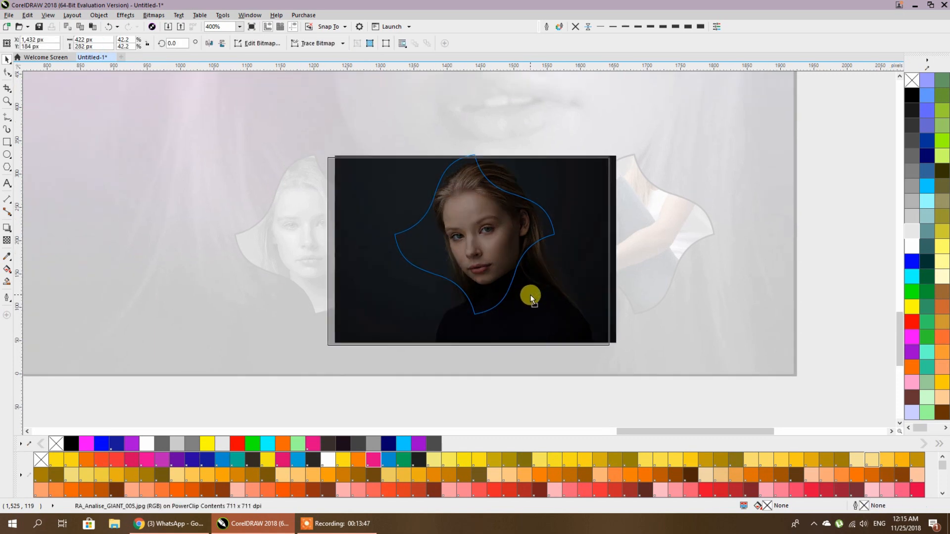
left_click(530, 295)
left_click_drag(530, 298, 538, 295)
left_click(831, 256)
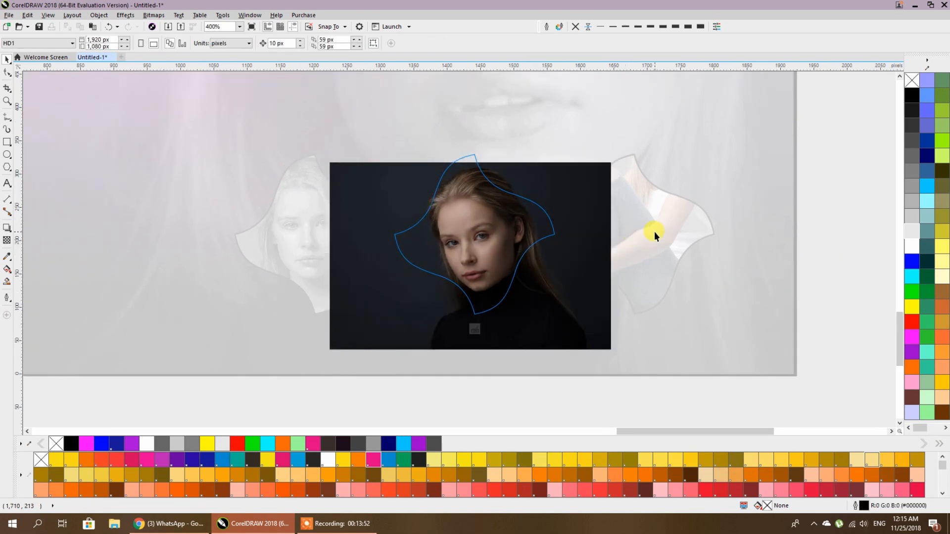
- Give the middle frame a black outline
left_click(521, 186)
left_click(820, 181)
right_click(913, 96)
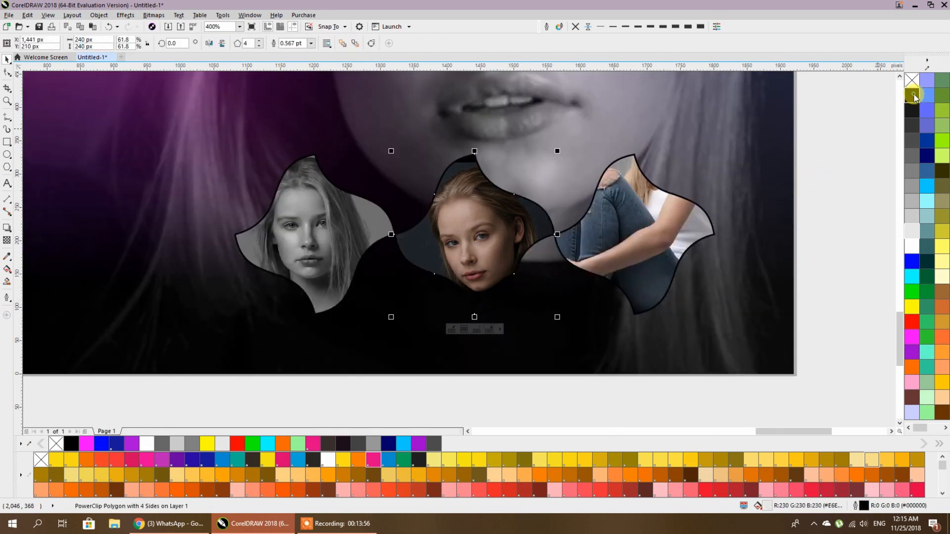
- Sample the photo's dark background (#1E2327) and fill the middle frame's black top gap with it
scroll(444, 139, "up", 1)
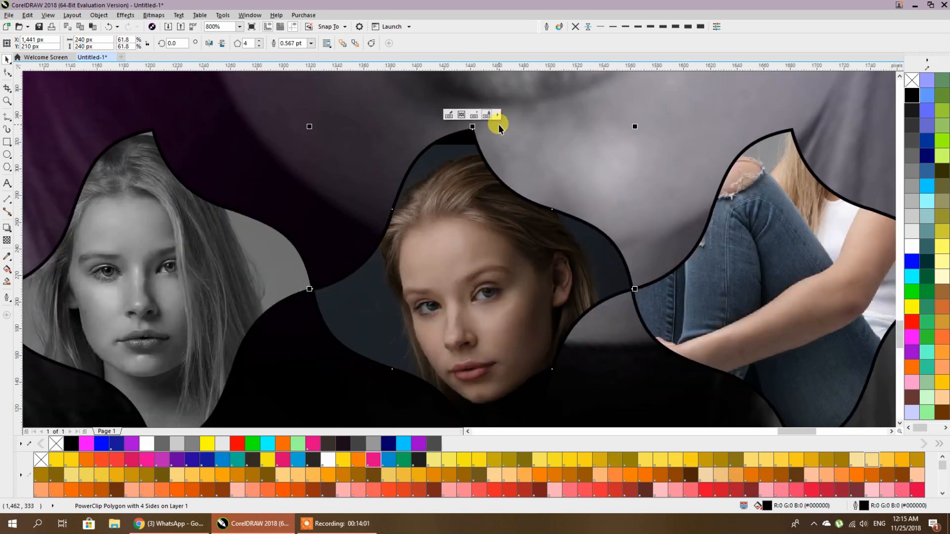
scroll(438, 123, "up", 1)
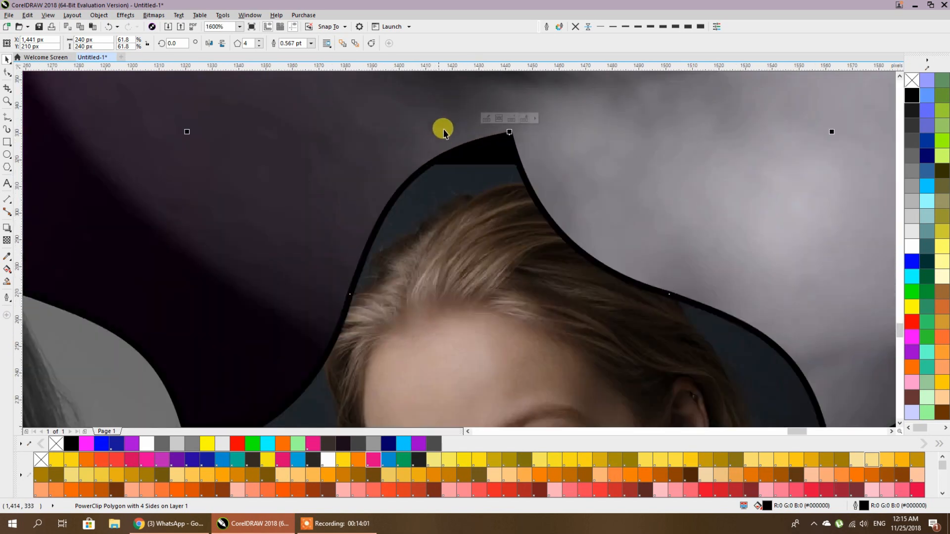
left_click(8, 256)
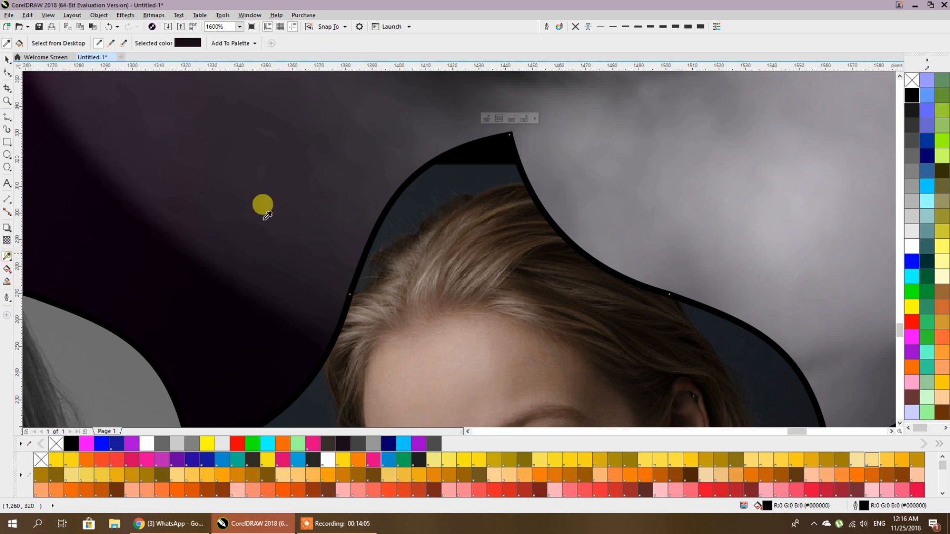
left_click(461, 171)
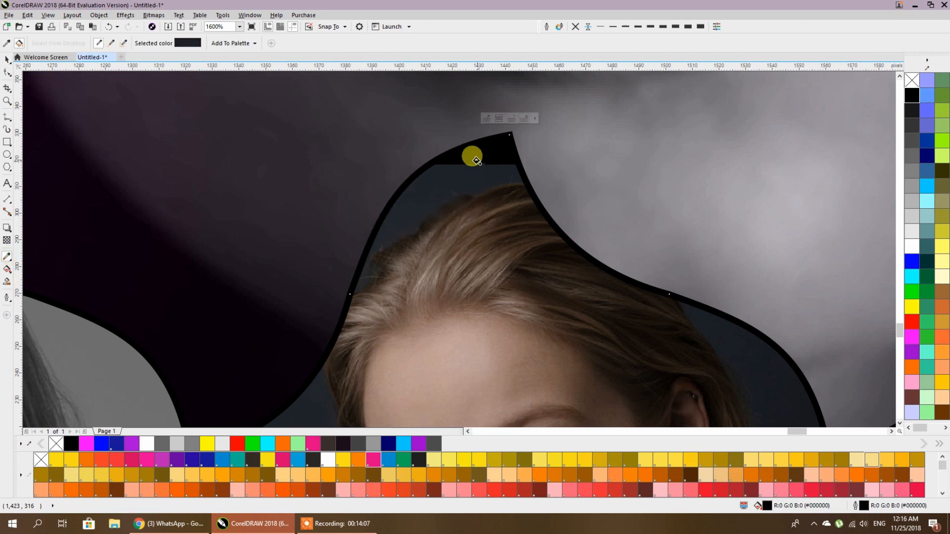
left_click(476, 160)
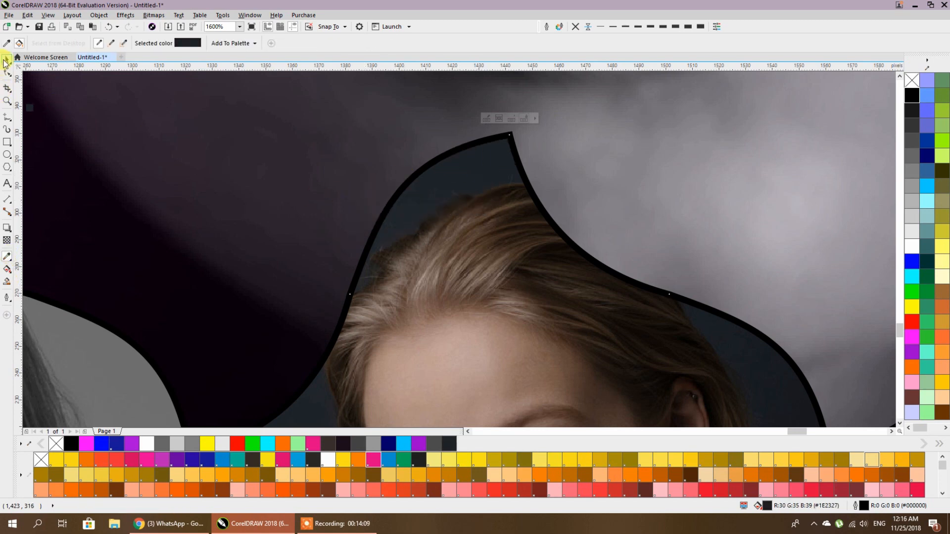
left_click(6, 60)
scroll(430, 146, "down", 3)
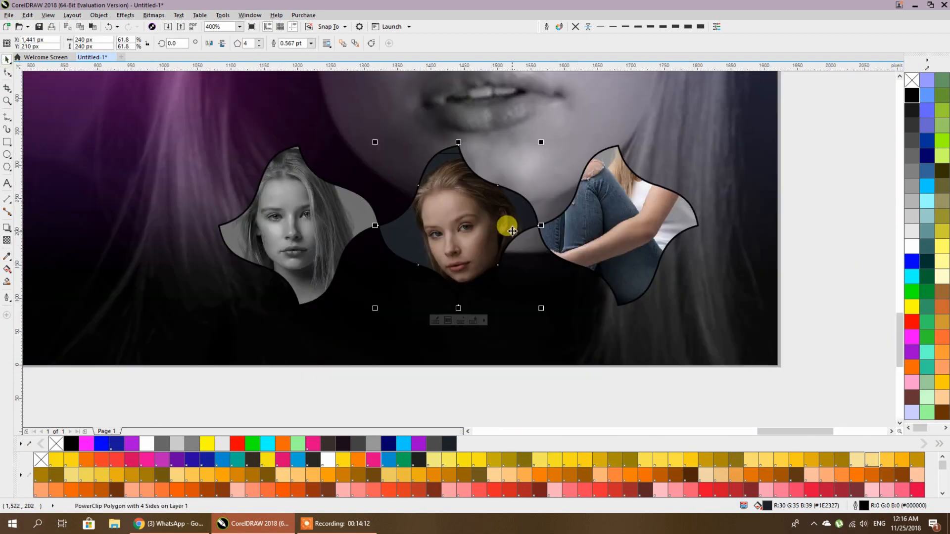
left_click(652, 248)
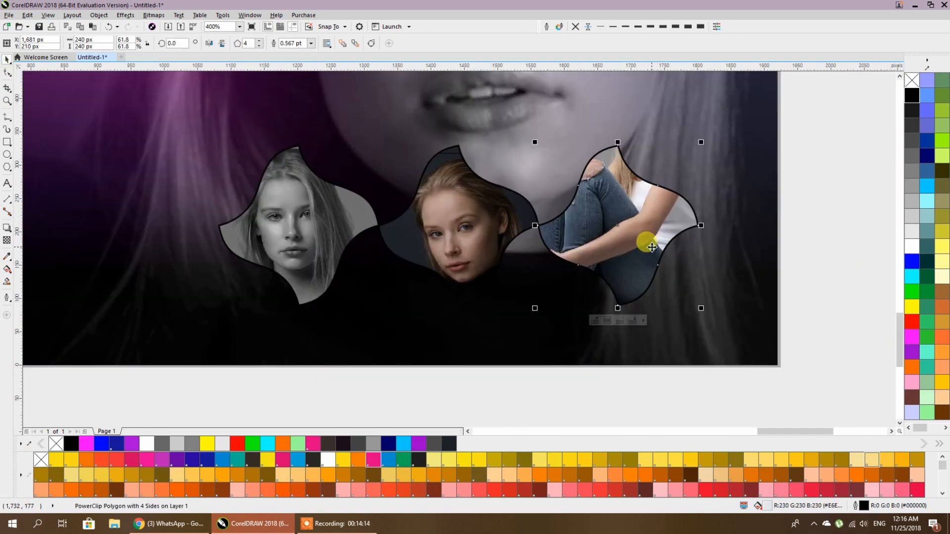
- Nudge the seated model's photo slightly up-right inside the right frame
left_click(649, 244, "ctrl")
scroll(708, 335, "down", 2)
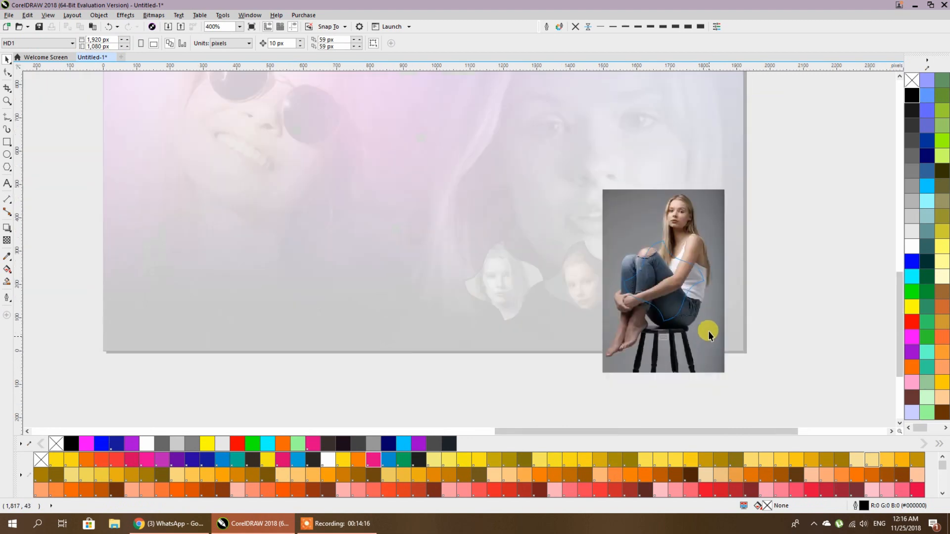
scroll(703, 334, "up", 2)
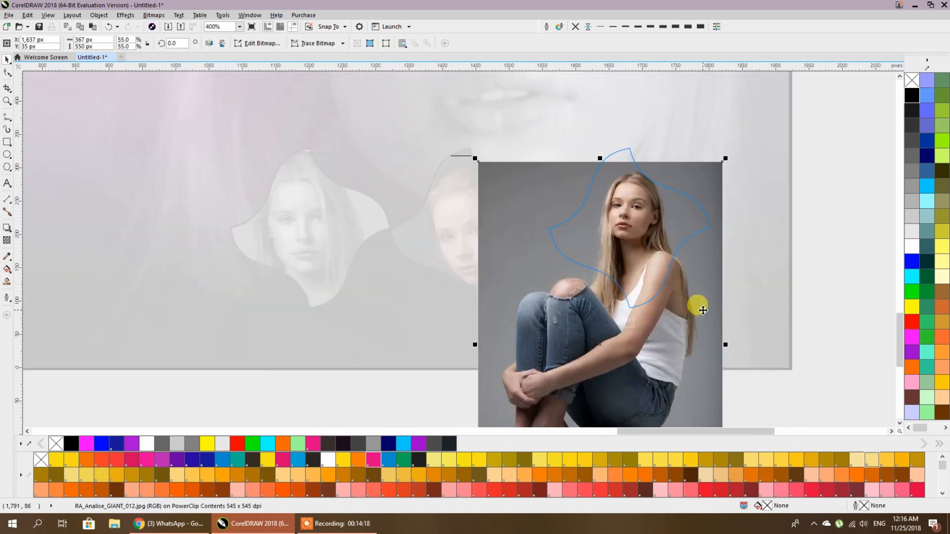
left_click_drag(703, 296, 704, 295)
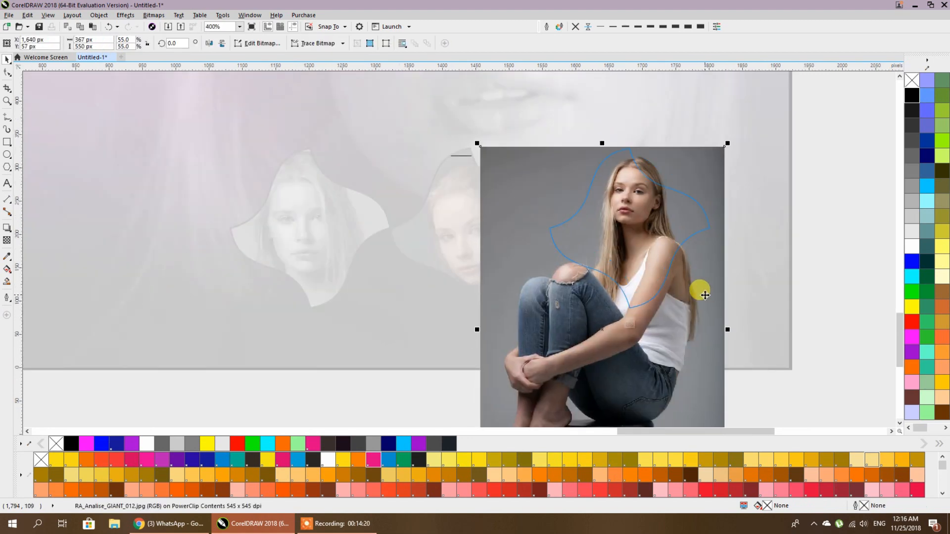
left_click(818, 259, "ctrl")
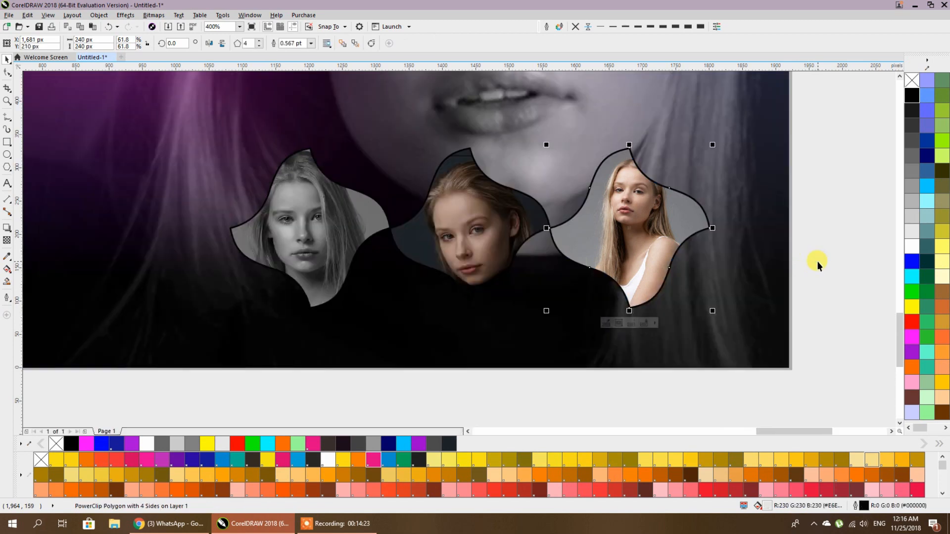
- Tilt the seated model's photo about 4.09° within the right frame
left_click(636, 217, "ctrl")
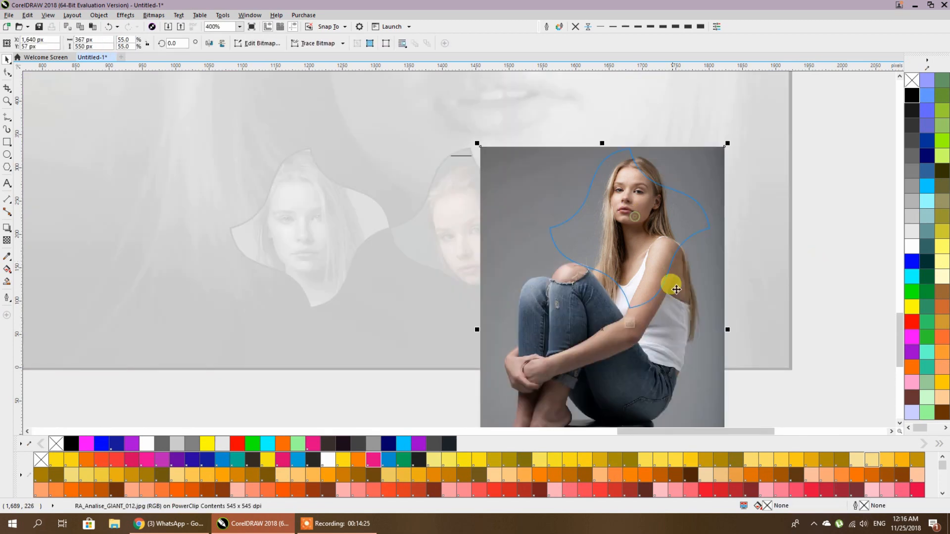
left_click_drag(732, 143, 720, 127)
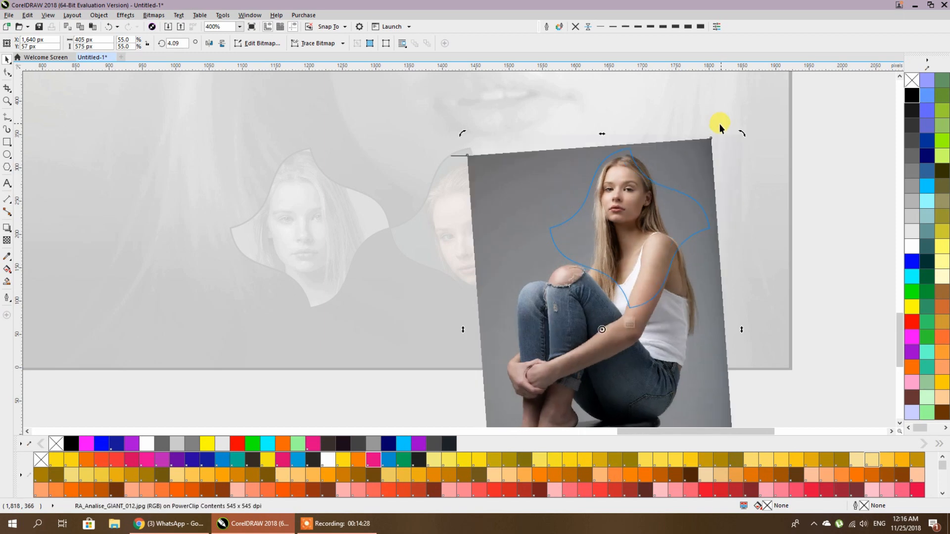
left_click(813, 233, "ctrl")
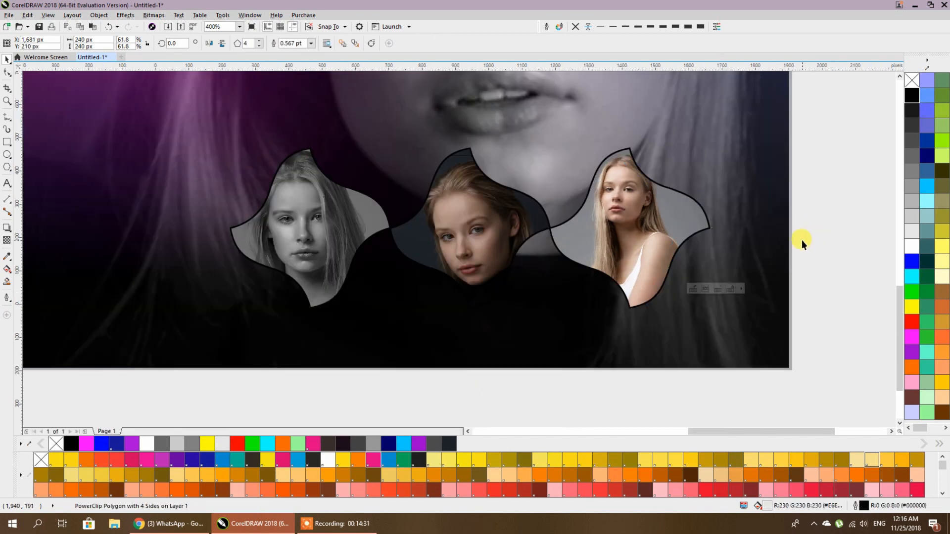
- Bring the whole banner into view and select all three curved frames
scroll(802, 241, "down", 1)
left_click_drag(802, 241, 753, 285)
left_click_drag(772, 204, 445, 350)
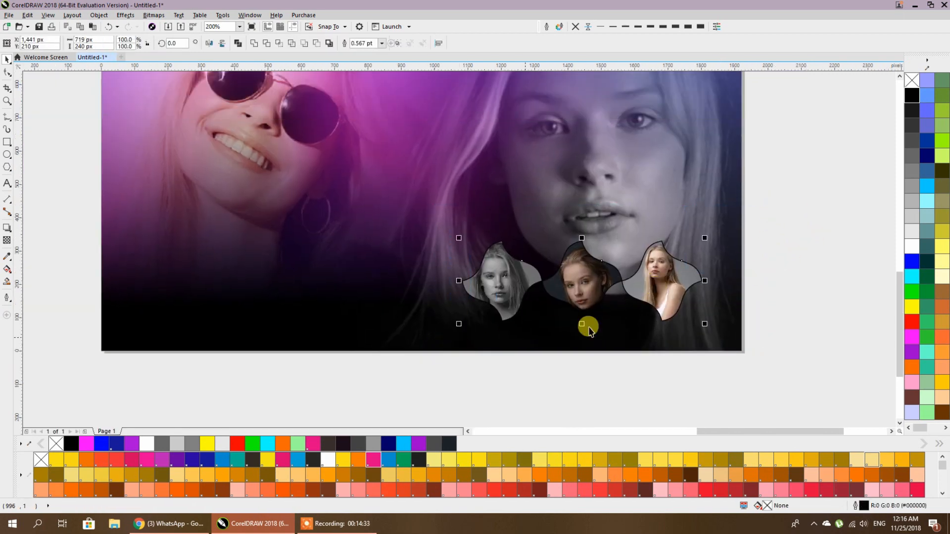
- Outline the three selected frames in magenta, replacing an initial white outline
right_click(918, 246)
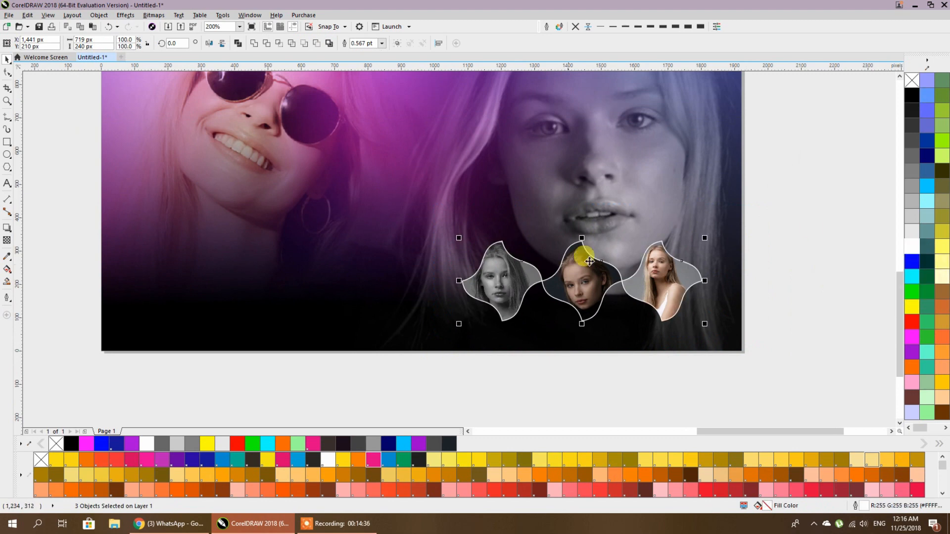
scroll(616, 294, "up", 1)
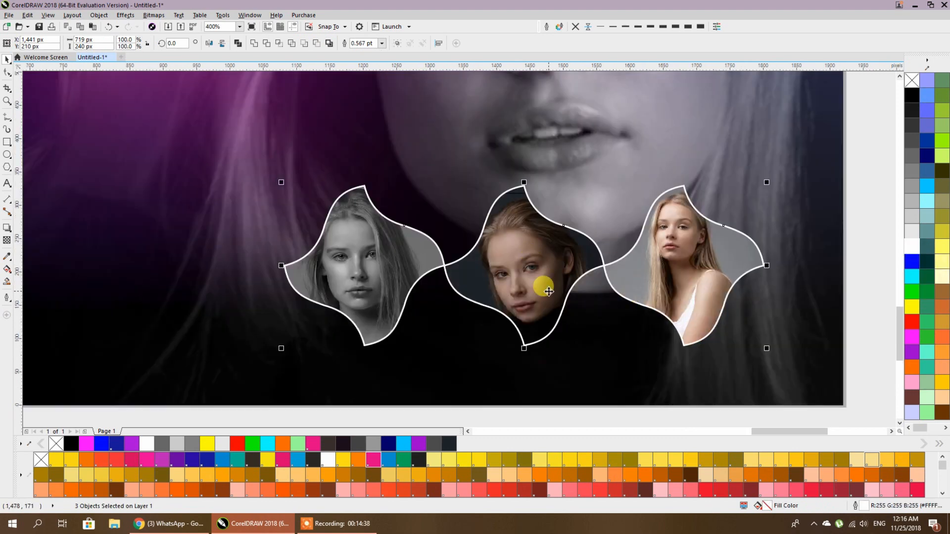
right_click(913, 337)
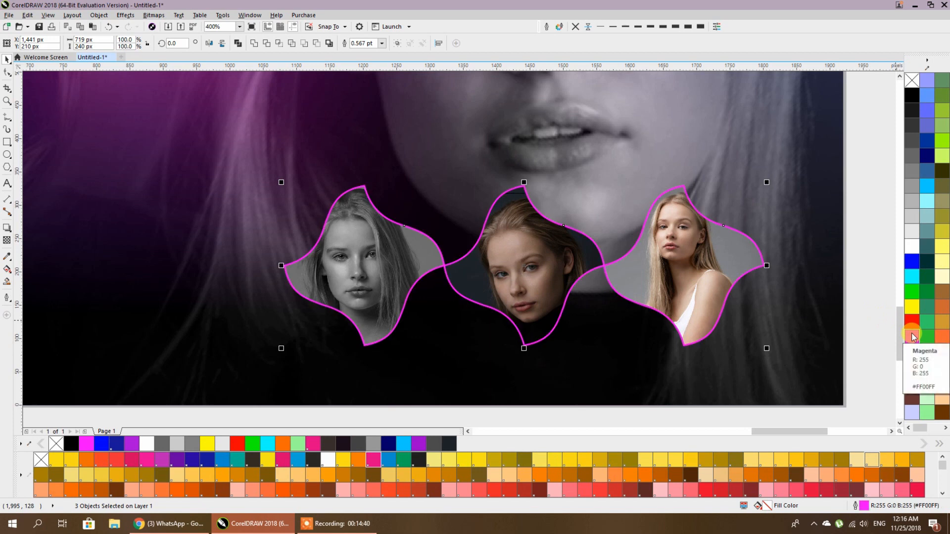
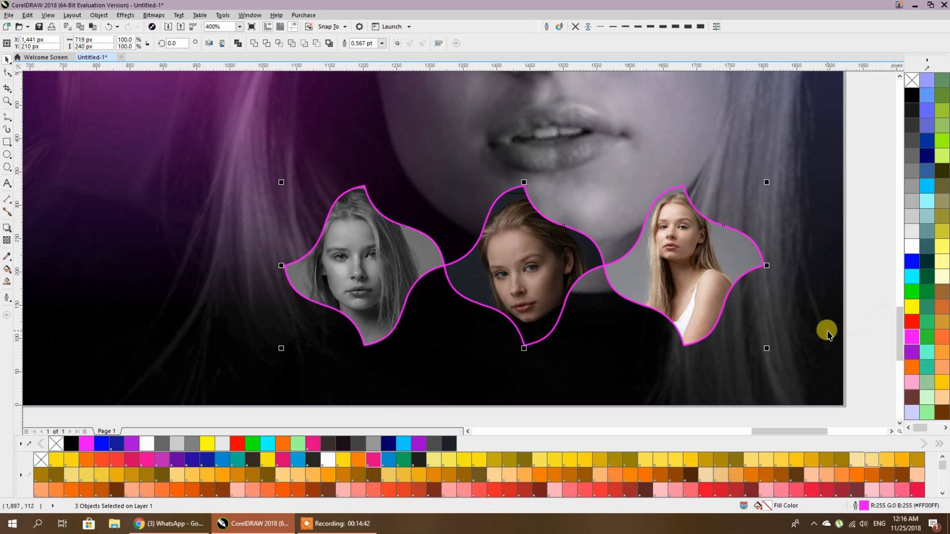
- Group the three magenta-outlined portrait frames into one object, leaving it in place
key("ctrl+g")
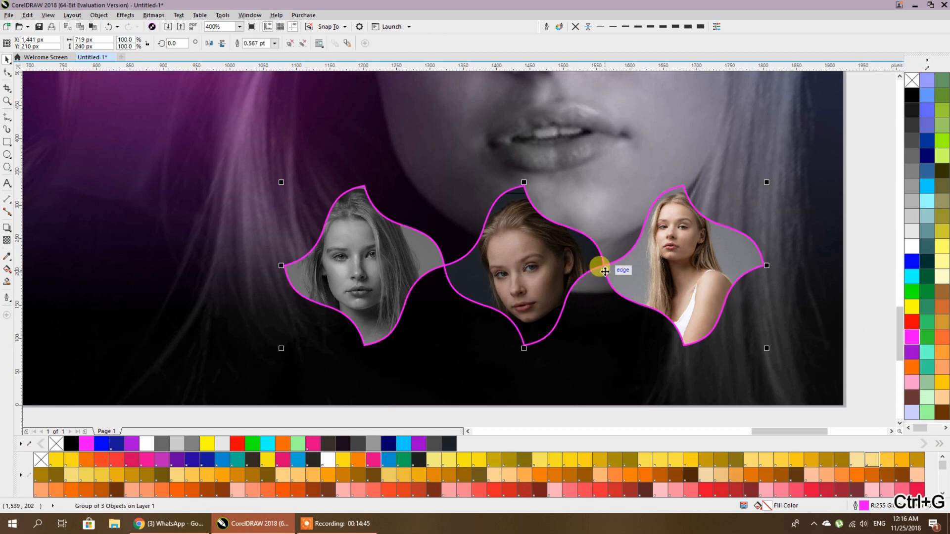
left_click_drag(607, 273, 606, 268)
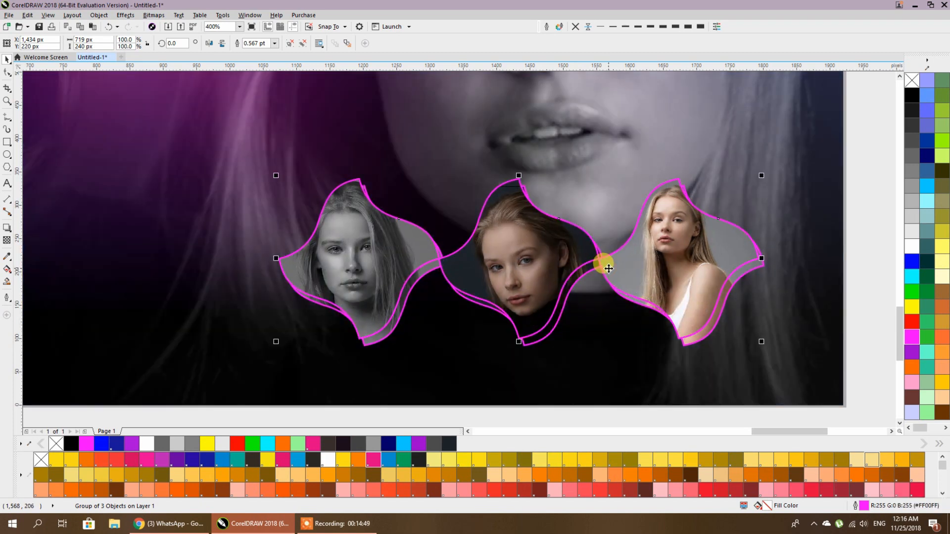
left_click_drag(609, 268, 609, 268)
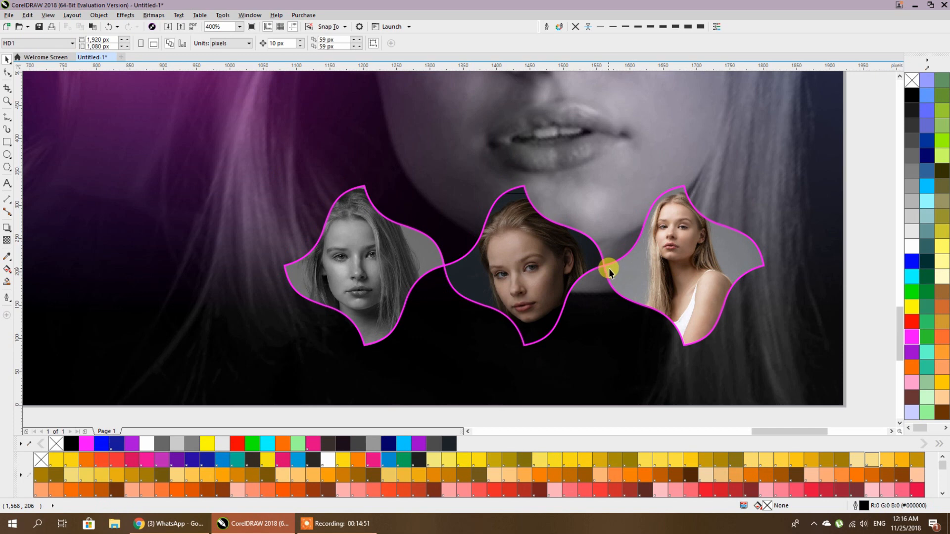
left_click(10, 230)
- Drag a drop shadow from the portrait group and colour it dark purple #6B036B
left_click_drag(524, 266, 526, 353)
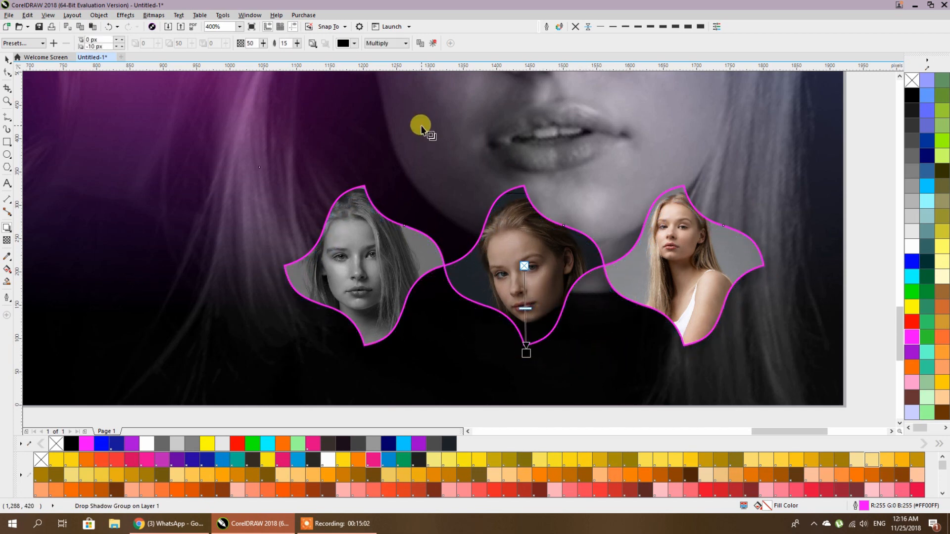
left_click(354, 44)
left_click(380, 66)
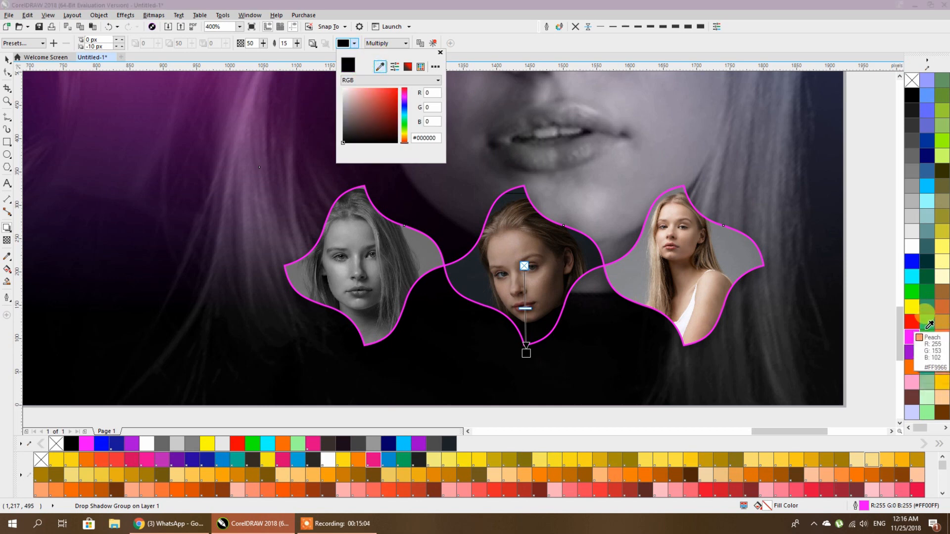
left_click(912, 337)
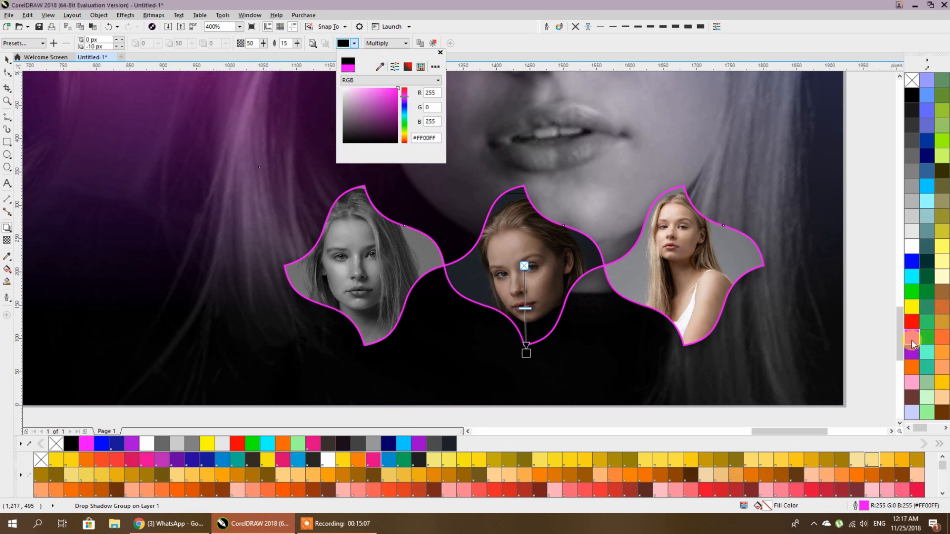
left_click_drag(389, 88, 396, 119)
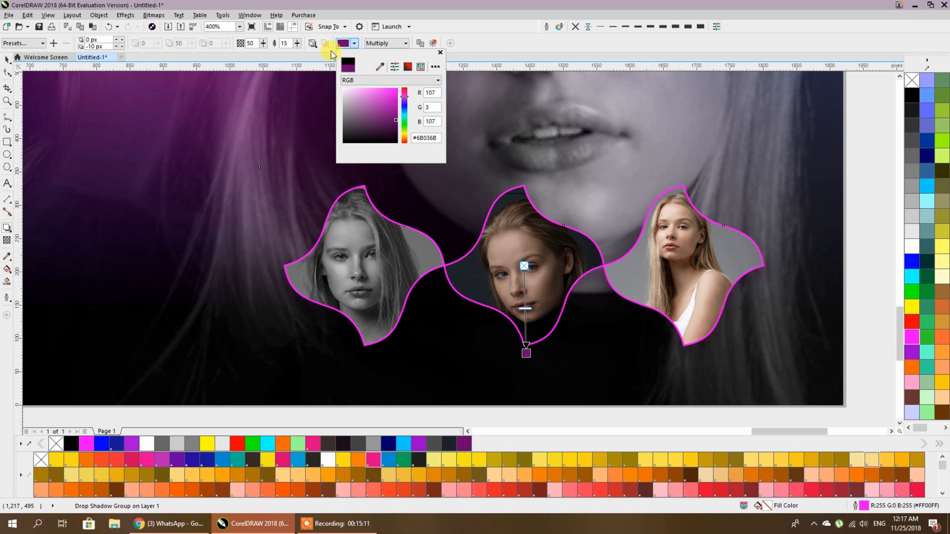
left_click(313, 43)
- Set the shadow's feather direction to Outside, feather 8 and opacity 80
left_click(312, 43)
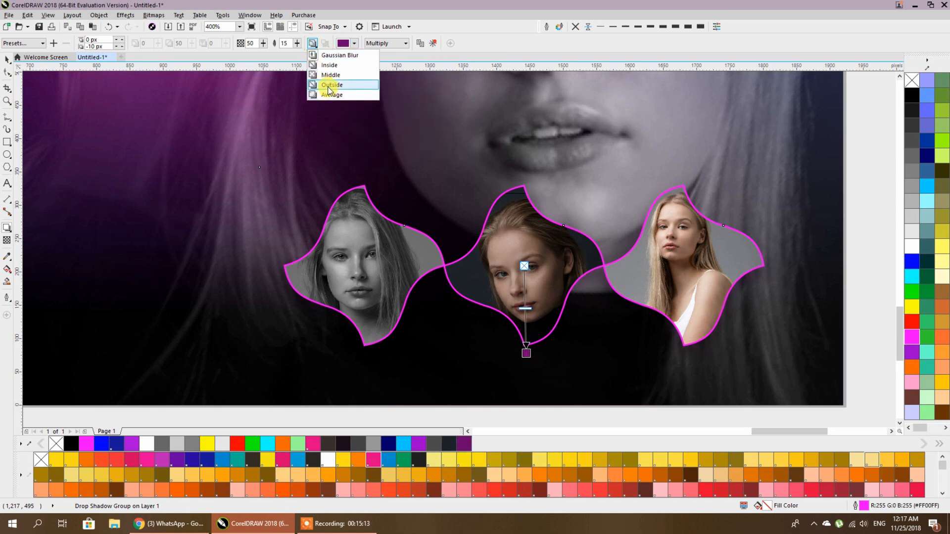
left_click(329, 85)
double_click(286, 43)
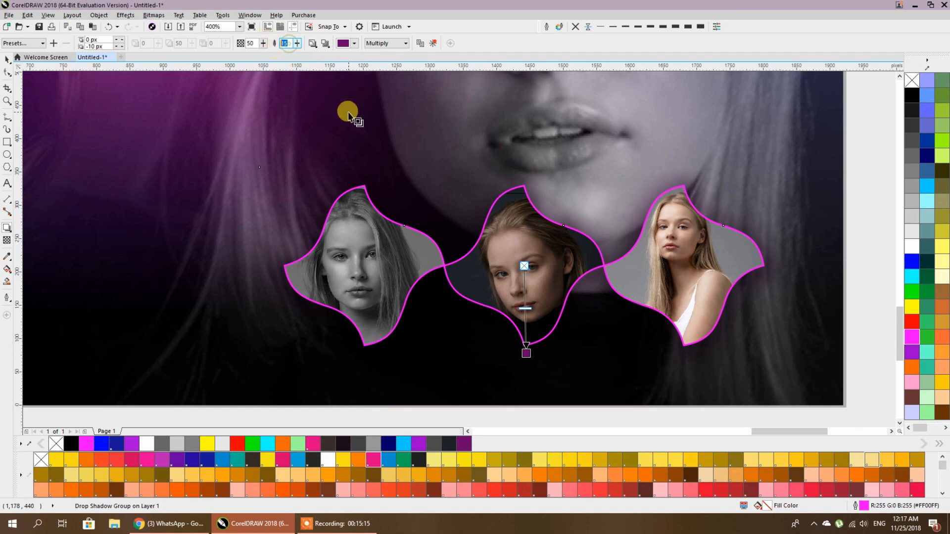
type("8")
key("Return")
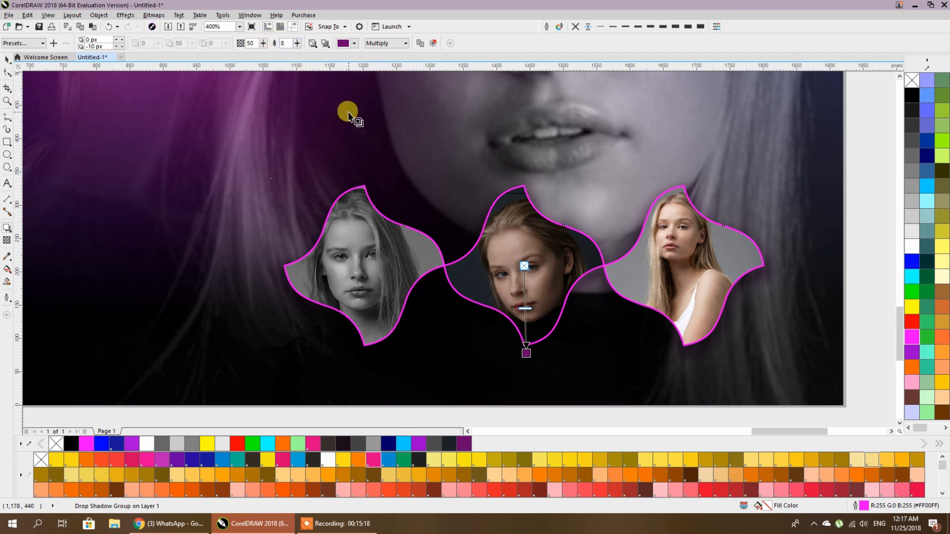
left_click(250, 44)
type("80")
key("Return")
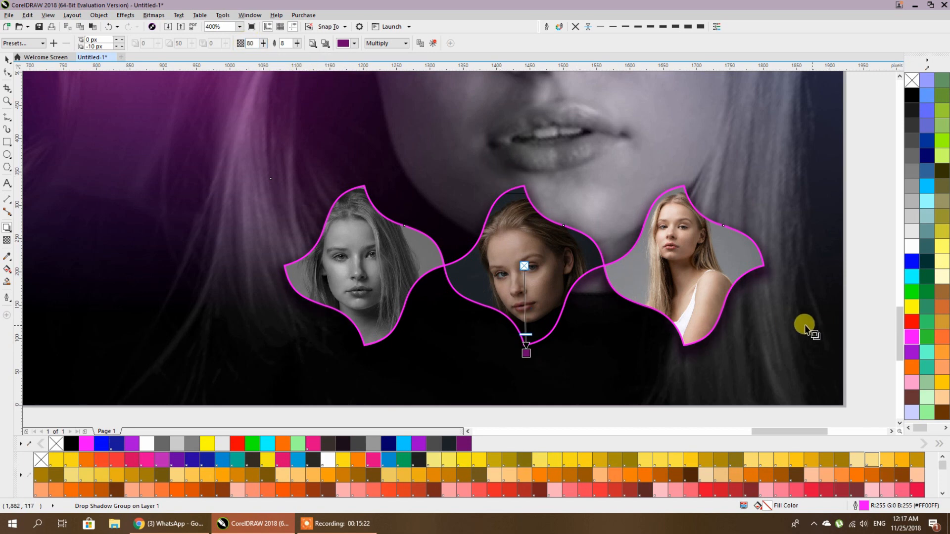
- Try magenta, pale pink and a sampled blue as the shadow colour
left_click(345, 43)
left_click(389, 99)
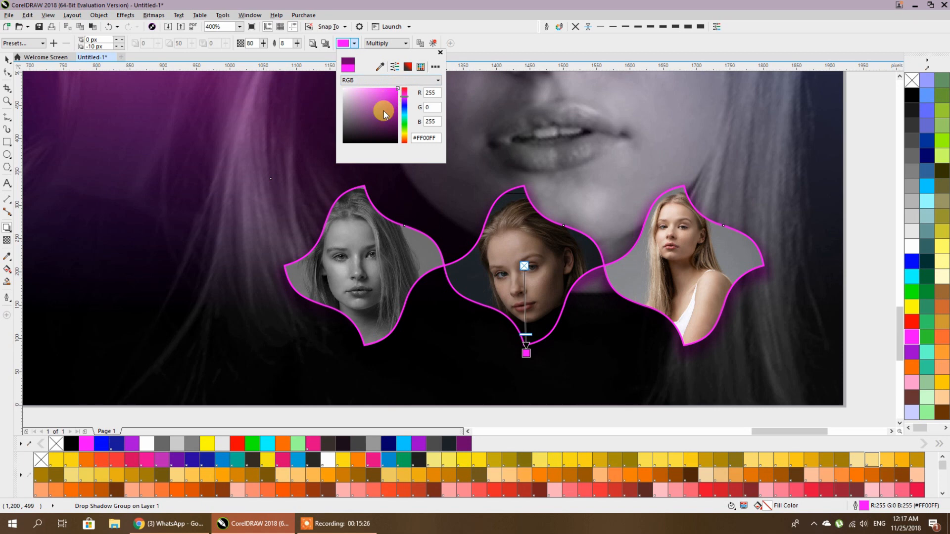
left_click(361, 89)
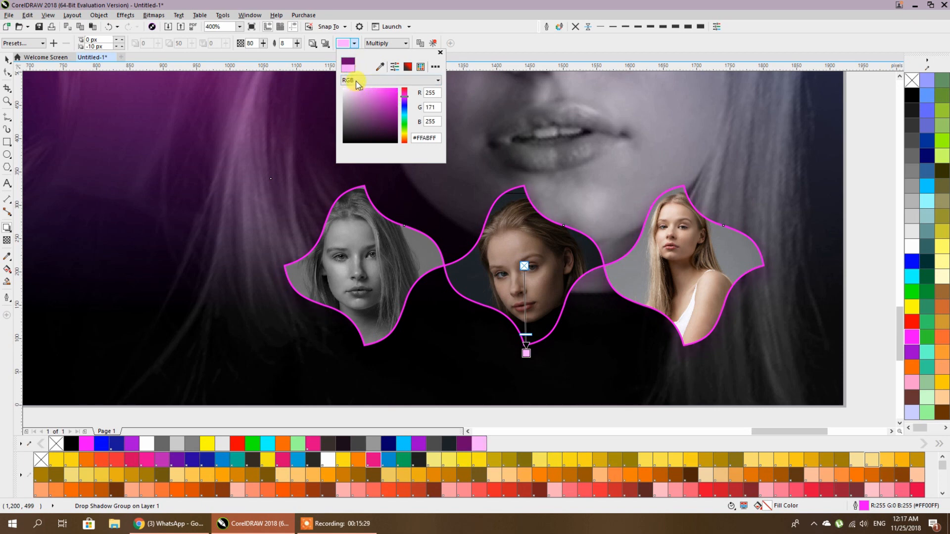
left_click(380, 68)
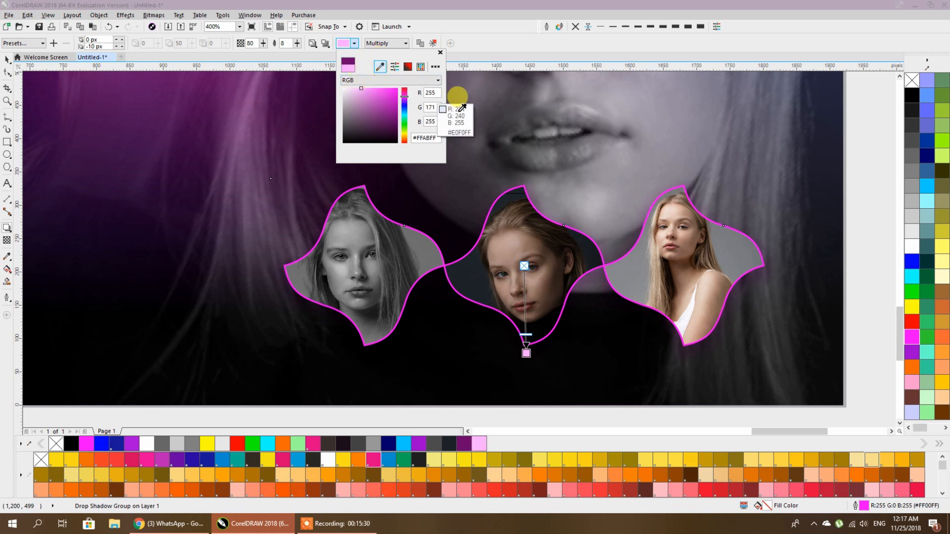
left_click(912, 261)
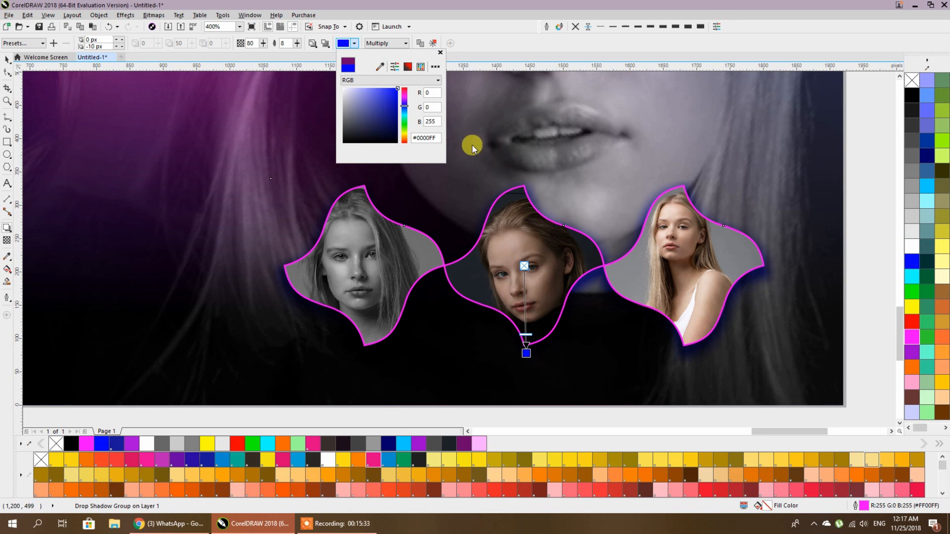
left_click(467, 52)
- Apply a Glow shadow preset, colour the glow yellow, then deselect the group
left_click(39, 44)
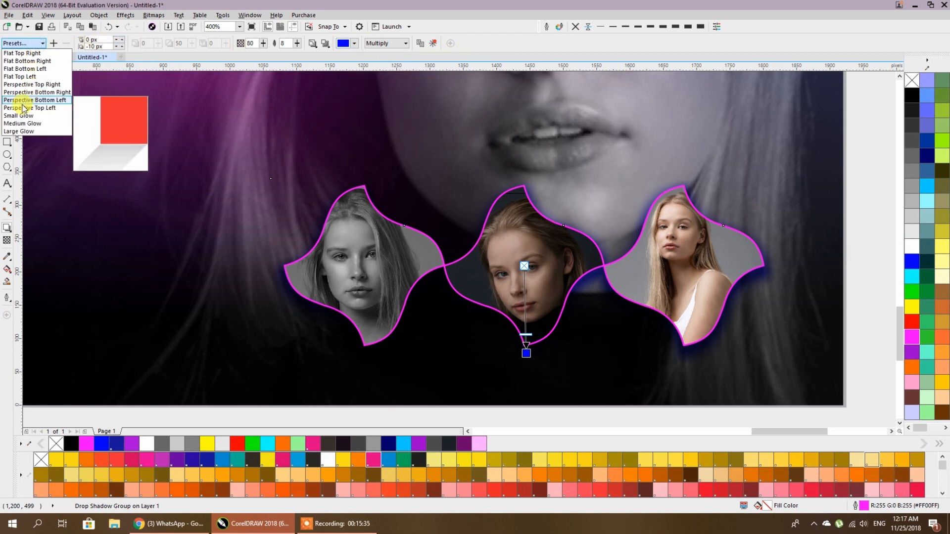
left_click(18, 123)
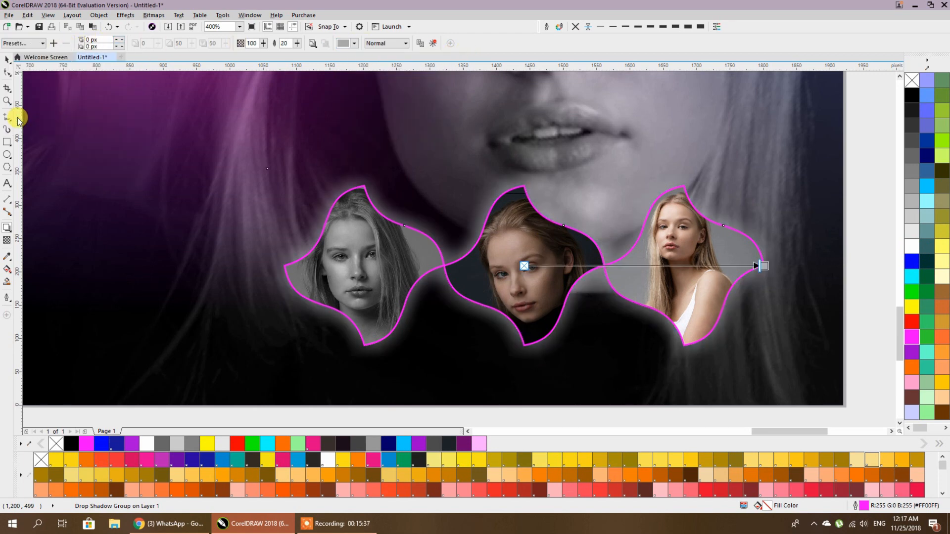
left_click(354, 43)
left_click_drag(405, 97, 404, 119)
left_click(397, 89)
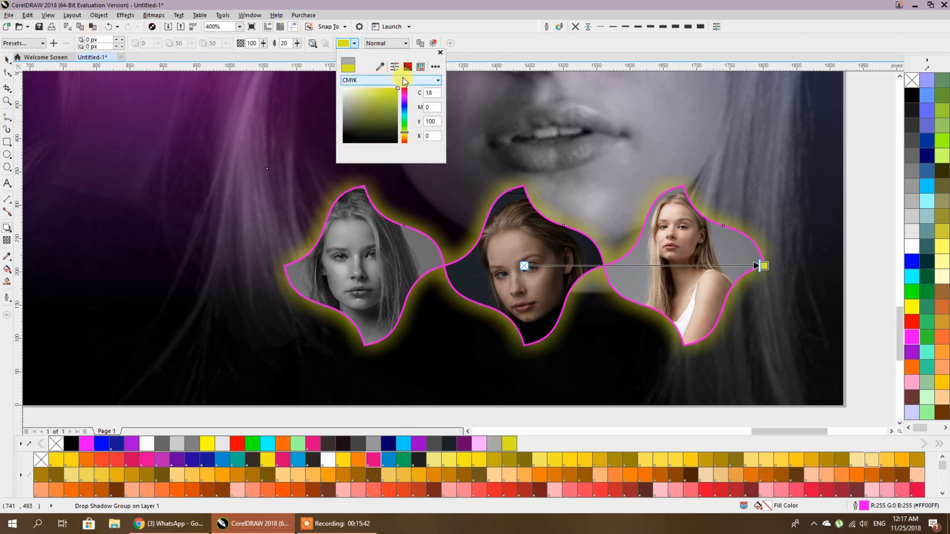
left_click(8, 60)
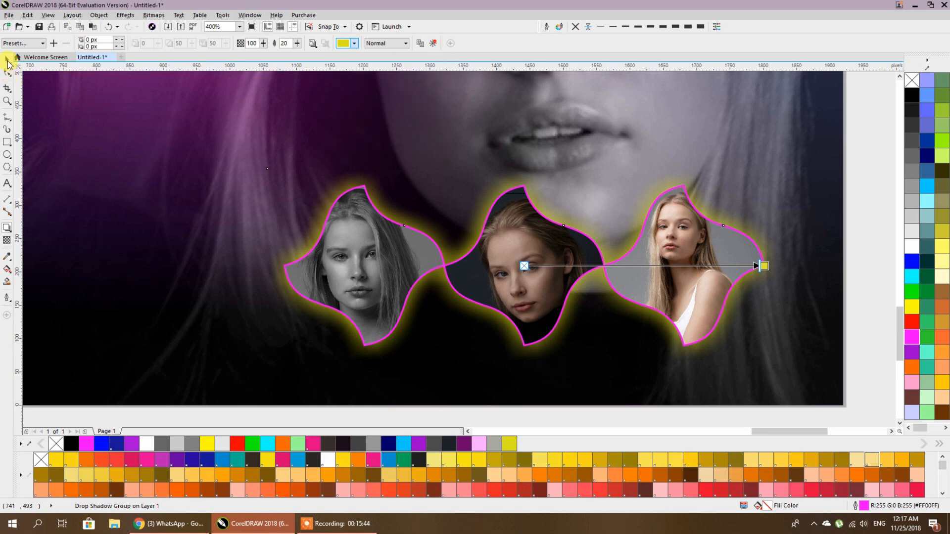
scroll(658, 208, "down", 2)
left_click(7, 60)
left_click(102, 102)
scroll(569, 253, "up", 2)
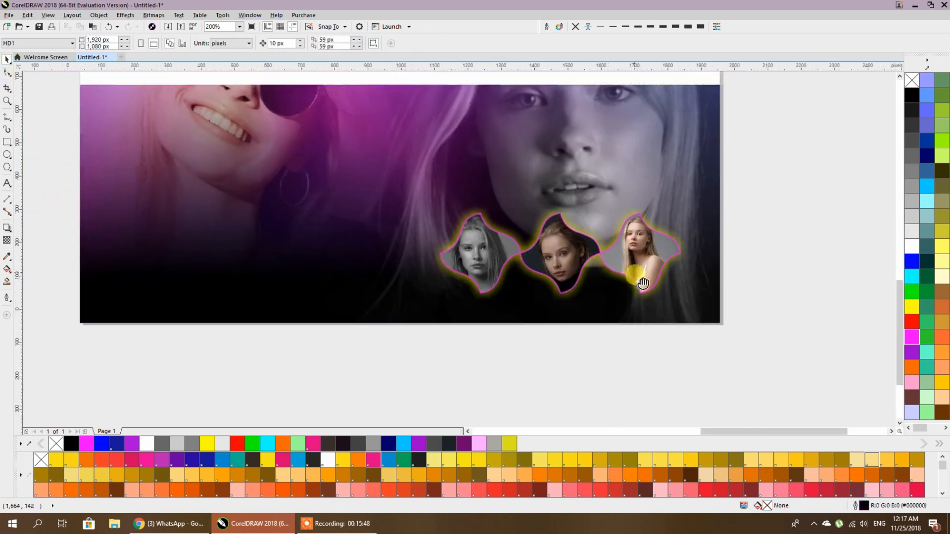
- Set the portrait frames' outline to white, briefly trying cyan first
left_click(651, 274)
right_click(912, 246)
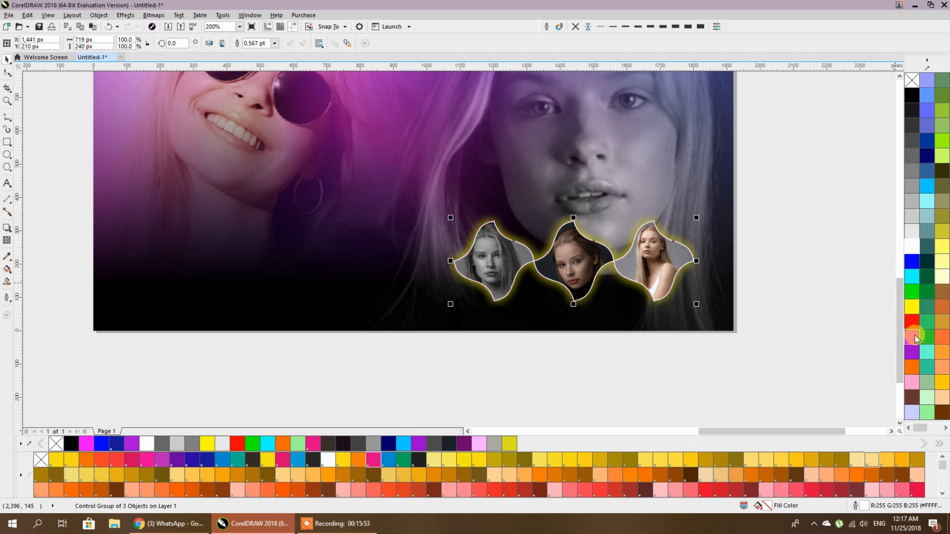
right_click(912, 276)
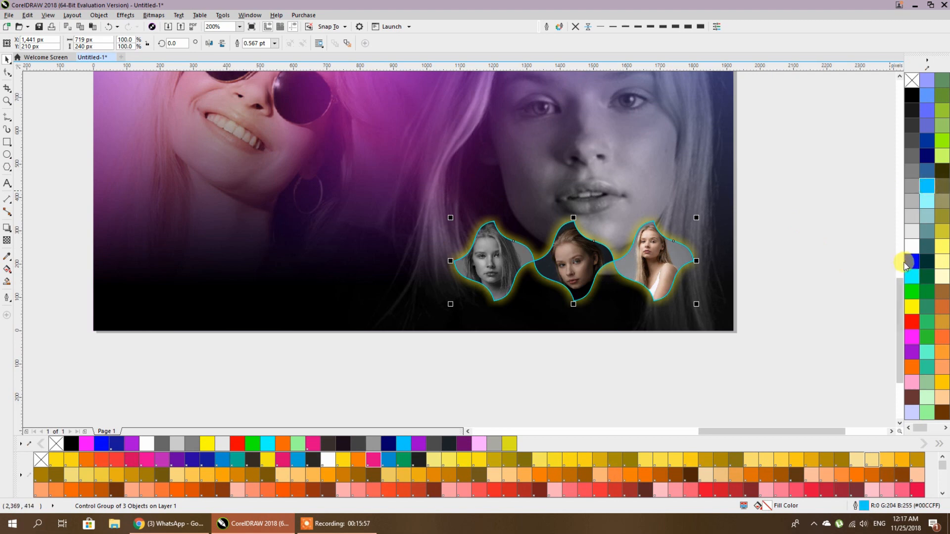
right_click(912, 248)
left_click(845, 252)
- Pan across to view the whole new banner beside the earlier purple banners
scroll(721, 250, "down", 1)
scroll(721, 262, "down", 1)
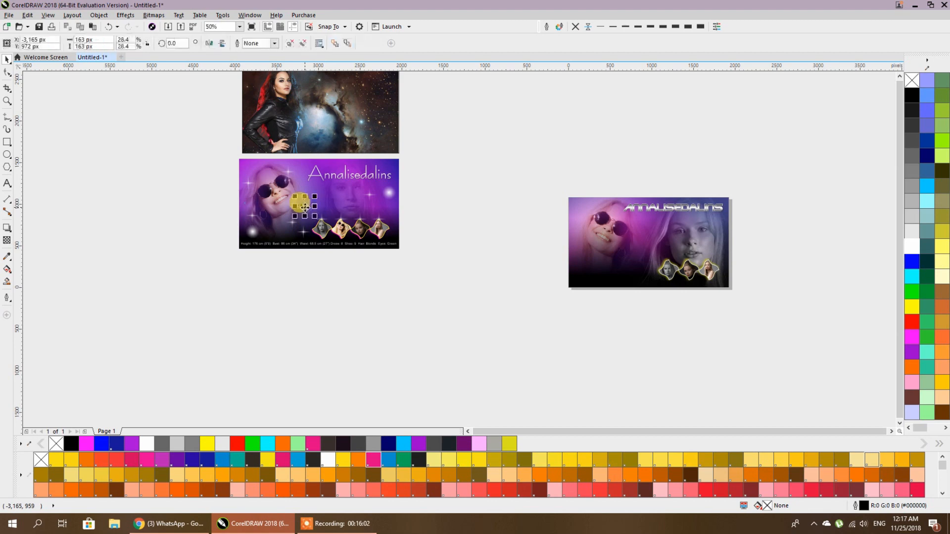
left_click(307, 207)
scroll(307, 207, "up", 4)
scroll(307, 208, "down", 3)
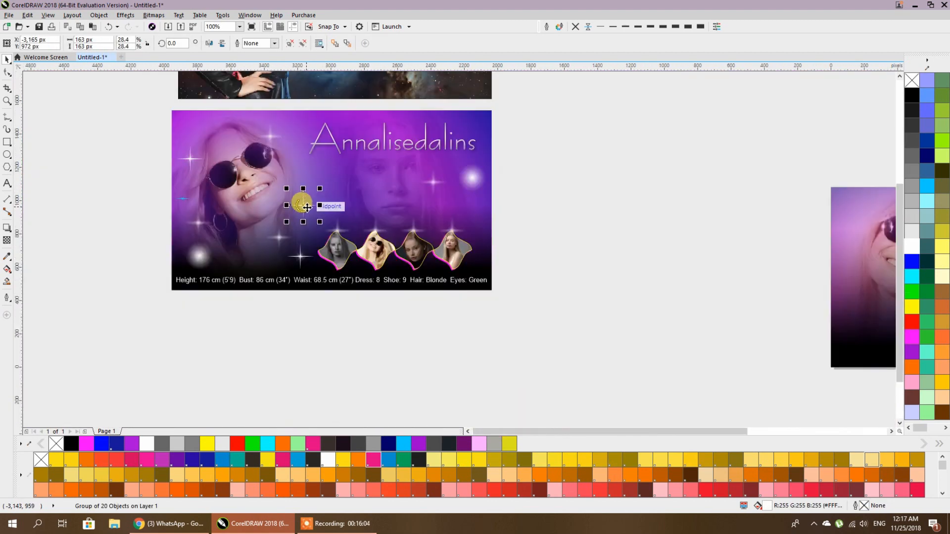
left_click_drag(505, 236, 385, 221)
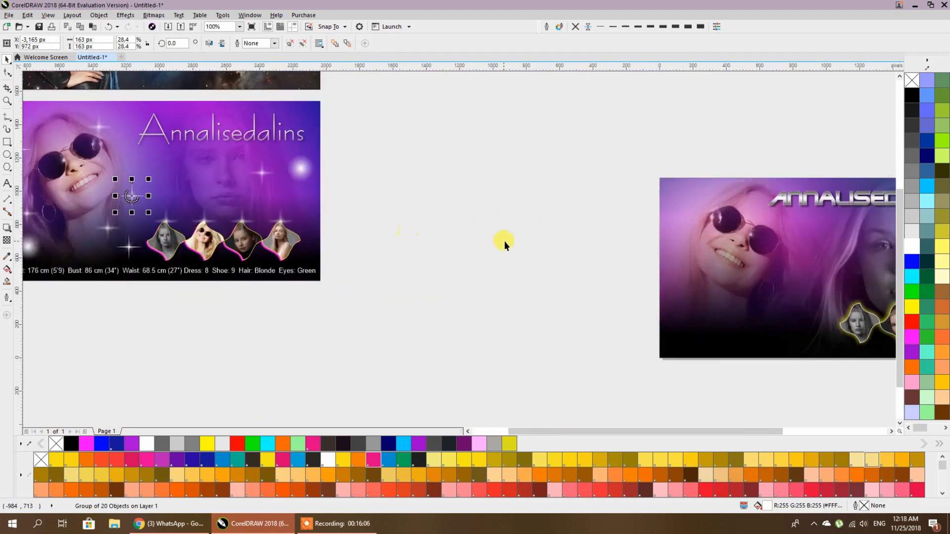
left_click_drag(488, 239, 352, 207)
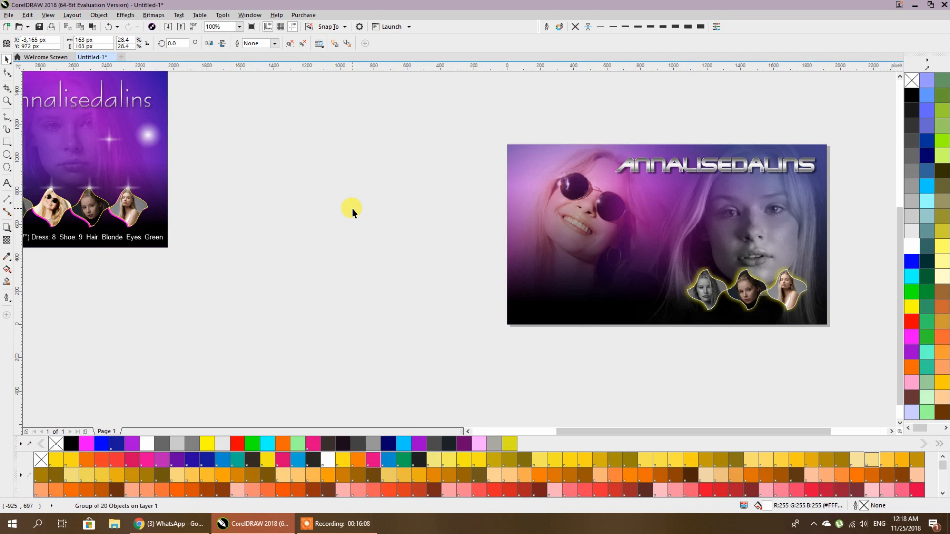
left_click(567, 233)
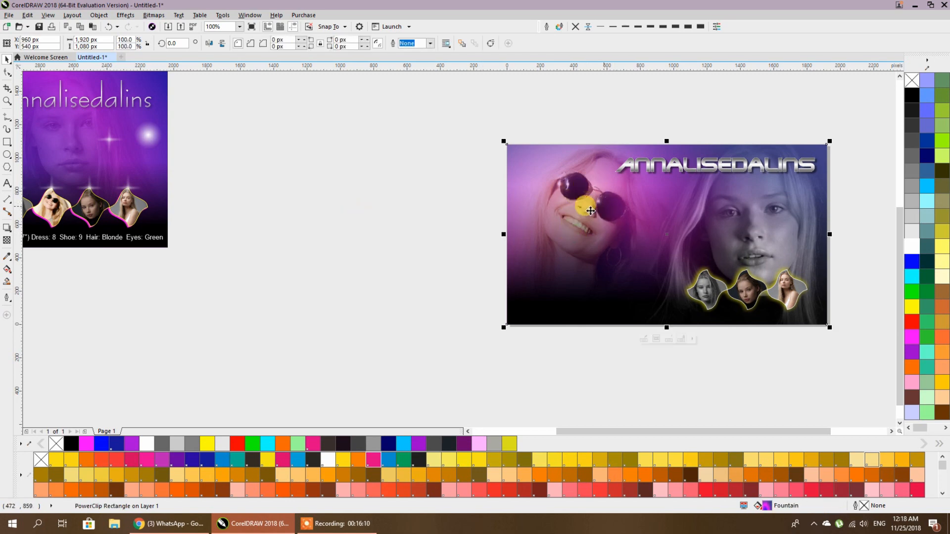
left_click(495, 187)
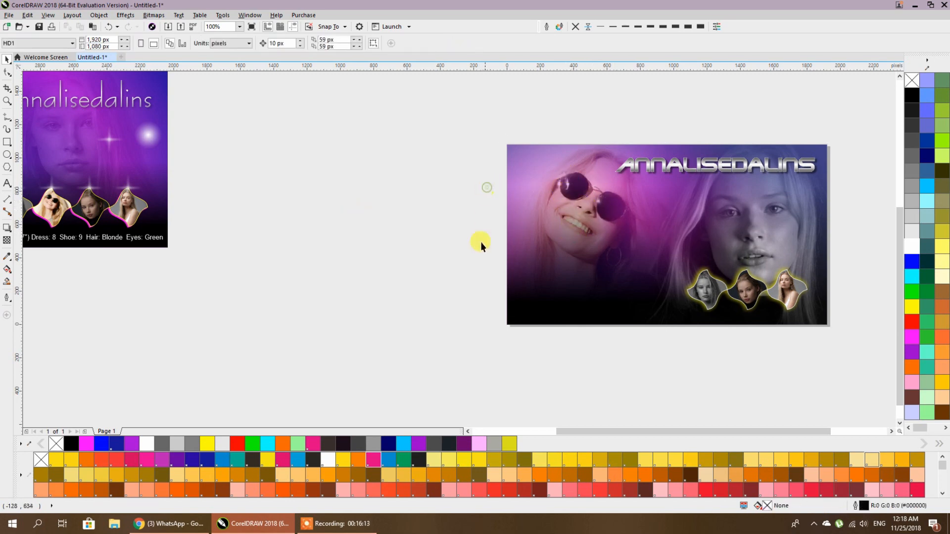
- Draw a square, rotate it 45° and flatten it into a thin rhombus
left_click(7, 142)
left_click_drag(289, 215, 421, 261)
left_click(178, 43)
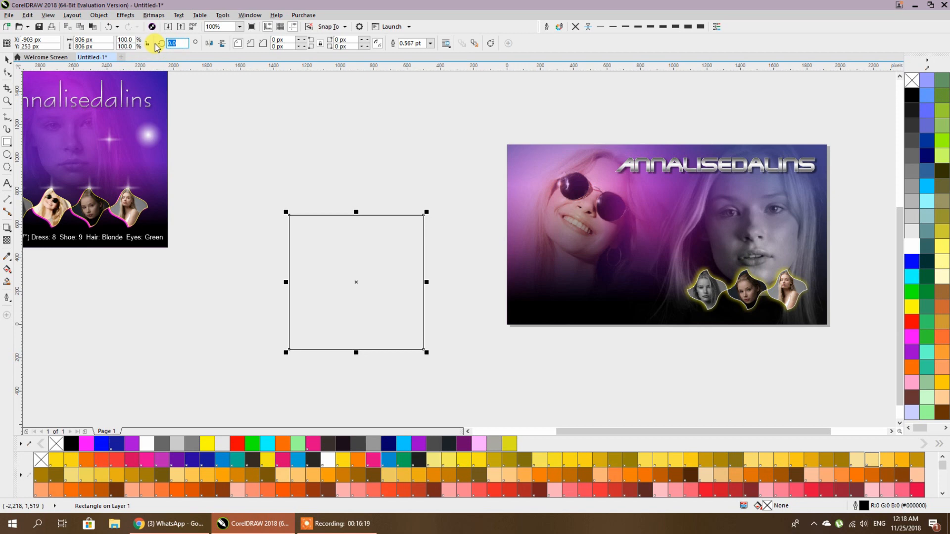
key("Return")
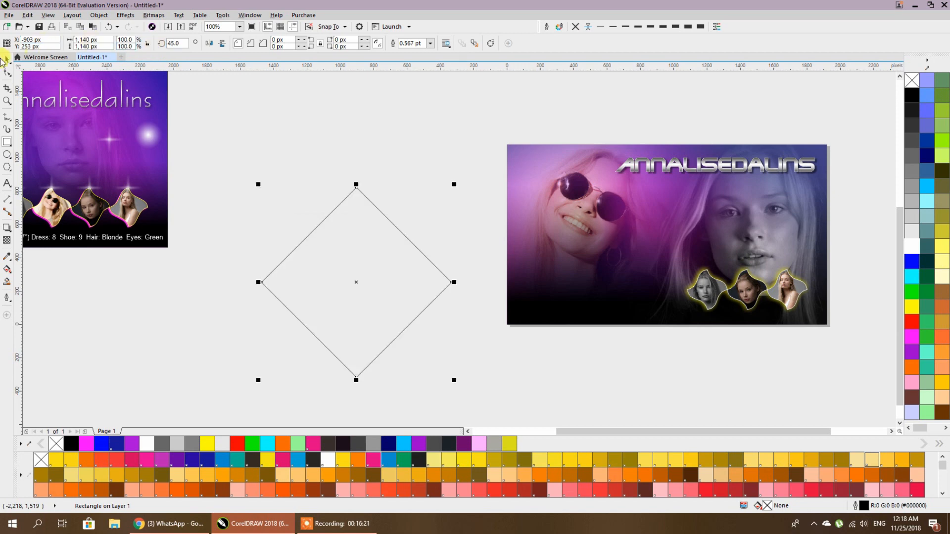
left_click_drag(356, 379, 346, 197)
key("Escape")
- Stand a second thin rhombus upright across the first and group both into a star
scroll(344, 187, "up", 2)
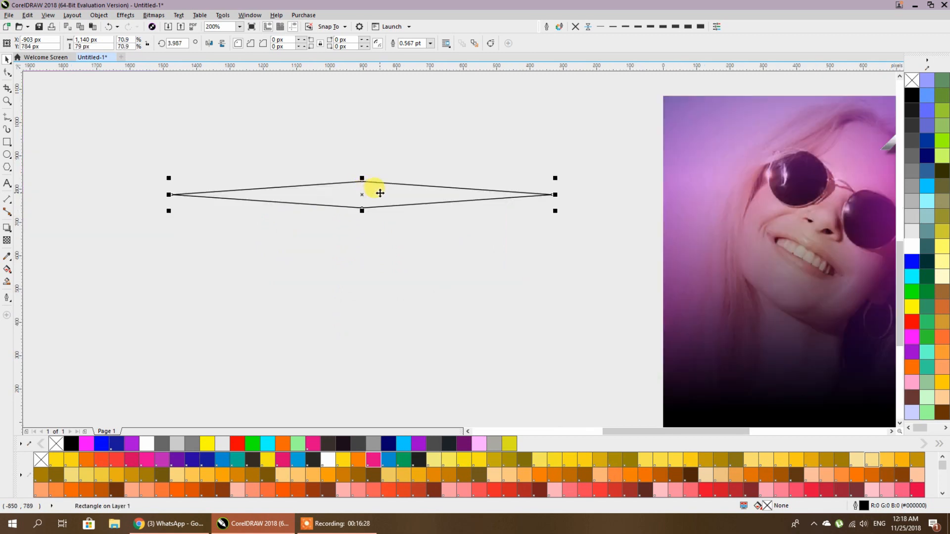
left_click_drag(556, 176, 378, 314)
scroll(450, 278, "down", 2)
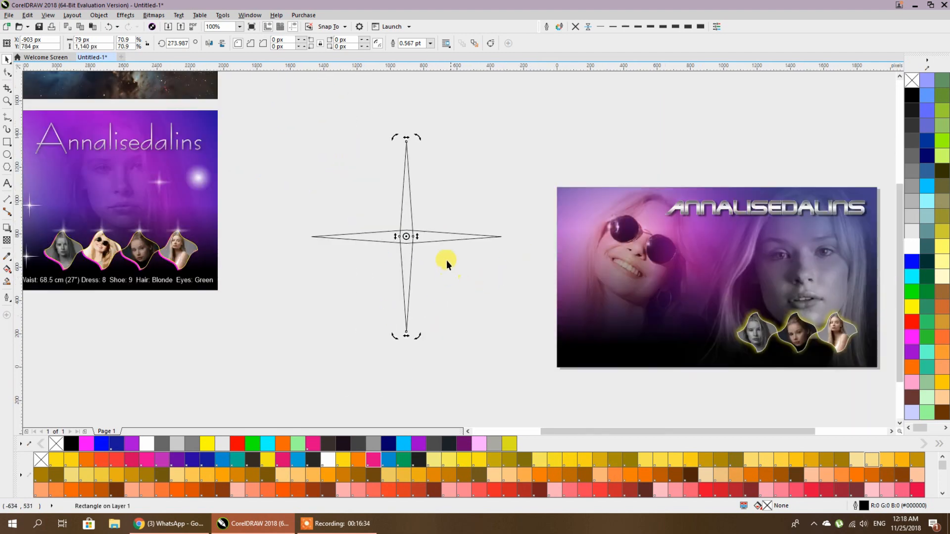
left_click(435, 237, "shift")
key("ctrl+g")
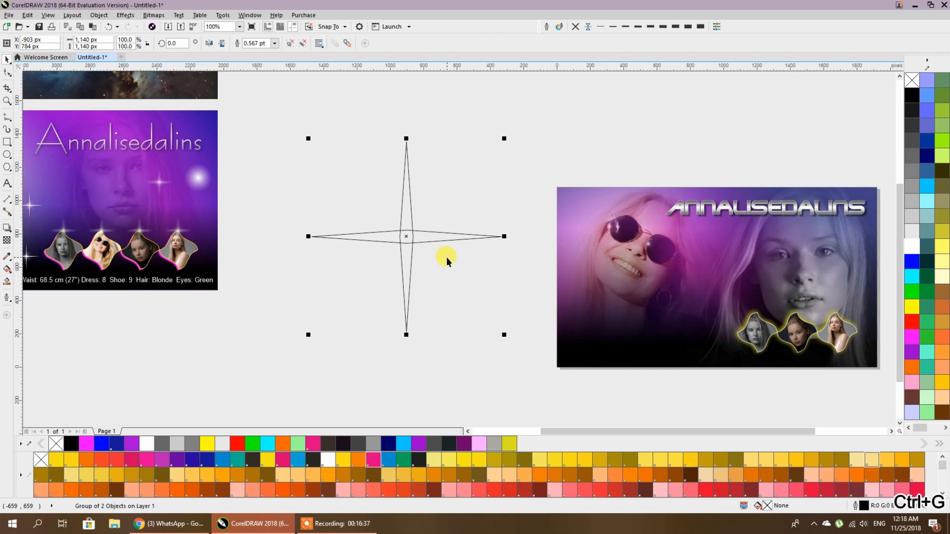
- Move the star group beside the first star, undoing an accidental rotation
left_click(456, 275)
left_click(435, 237)
left_click_drag(430, 229, 601, 163)
left_click(594, 166)
left_click_drag(477, 76, 408, 209)
key("ctrl+z")
left_click_drag(507, 175, 338, 230)
left_click_drag(342, 234, 459, 205)
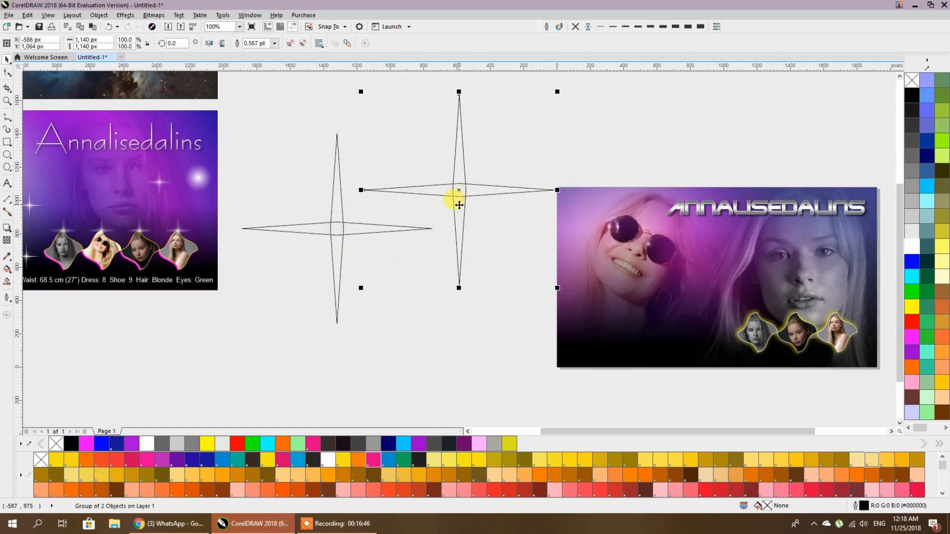
- Ungroup the star, delete its horizontal arm, and slim the vertical diamond to half height
left_click(289, 43)
left_click(381, 123)
left_click(477, 187)
key("Delete")
left_click(464, 184)
scroll(458, 185, "up", 5)
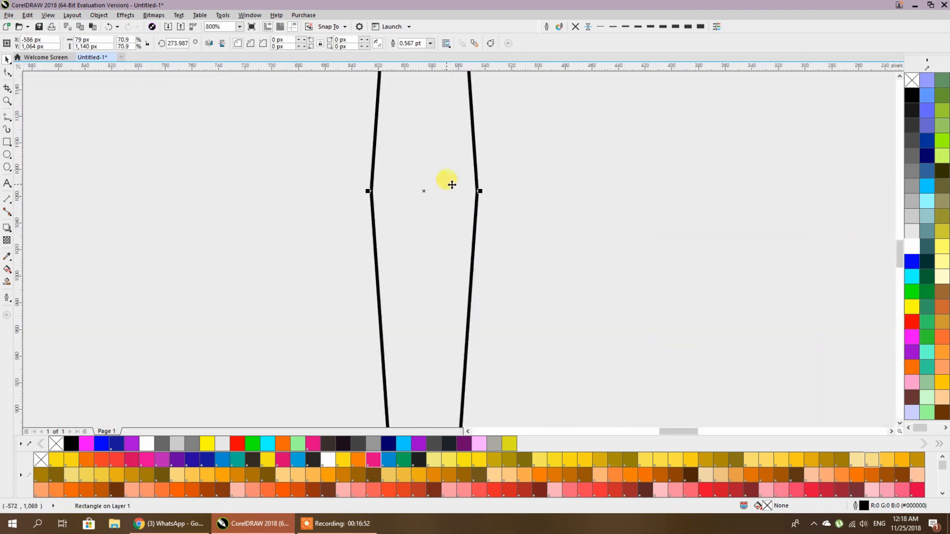
left_click_drag(477, 189, 438, 187)
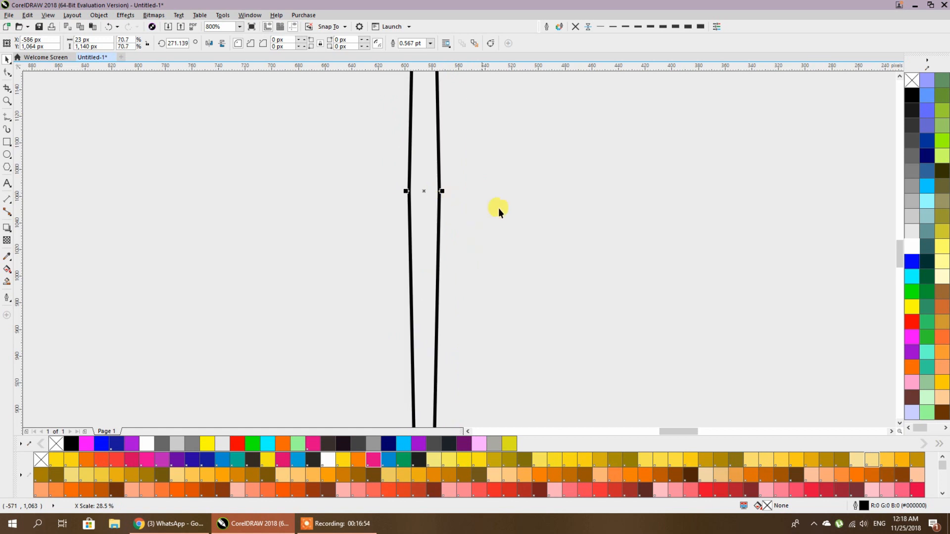
scroll(529, 217, "down", 3)
scroll(529, 216, "down", 2)
left_click_drag(515, 311, 518, 274)
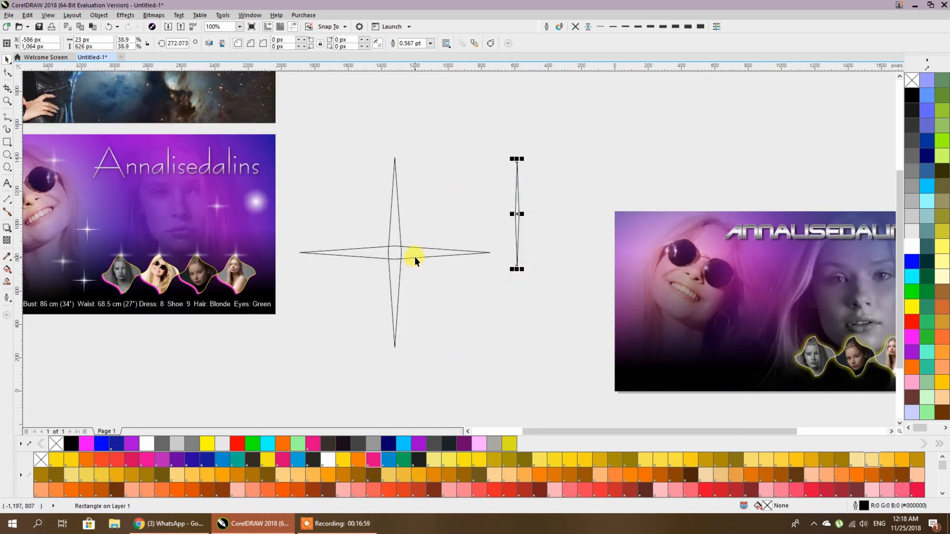
- Rotate the thin diamond 45° and center it on the star with E and C
left_click(517, 250)
left_click_drag(524, 271, 560, 253)
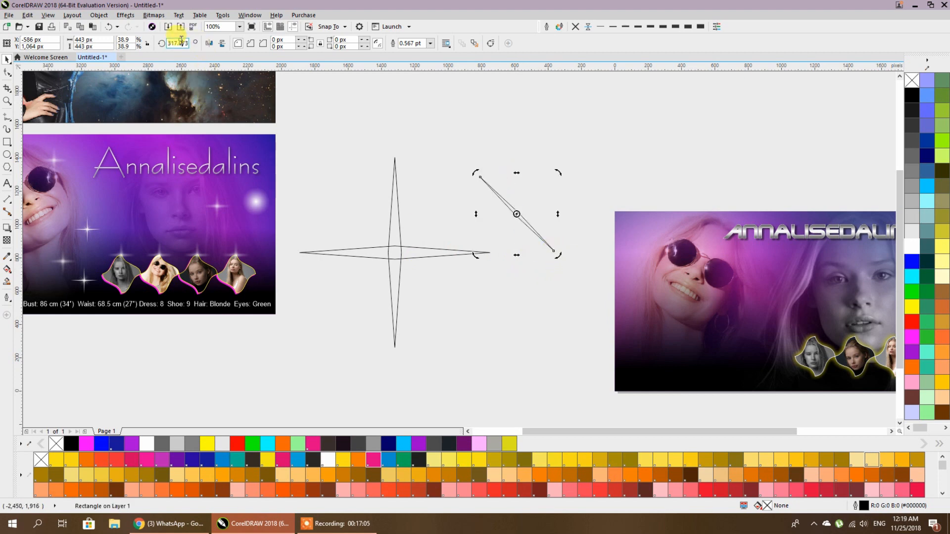
type("45")
key("Return")
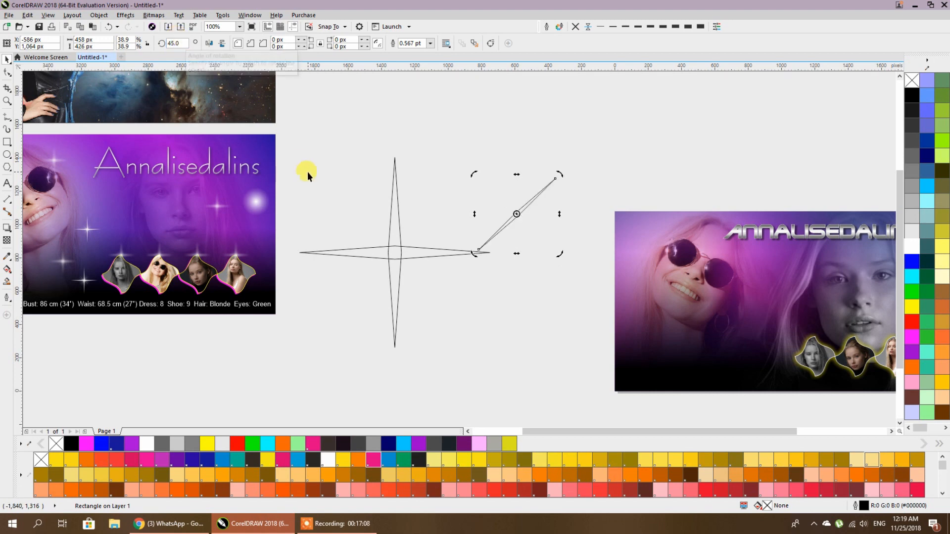
left_click(397, 251, "shift")
key("e")
key("c")
- Rotate a copy of the thin line 30° and repeat with Ctrl+R to form a ray burst
left_click(445, 299)
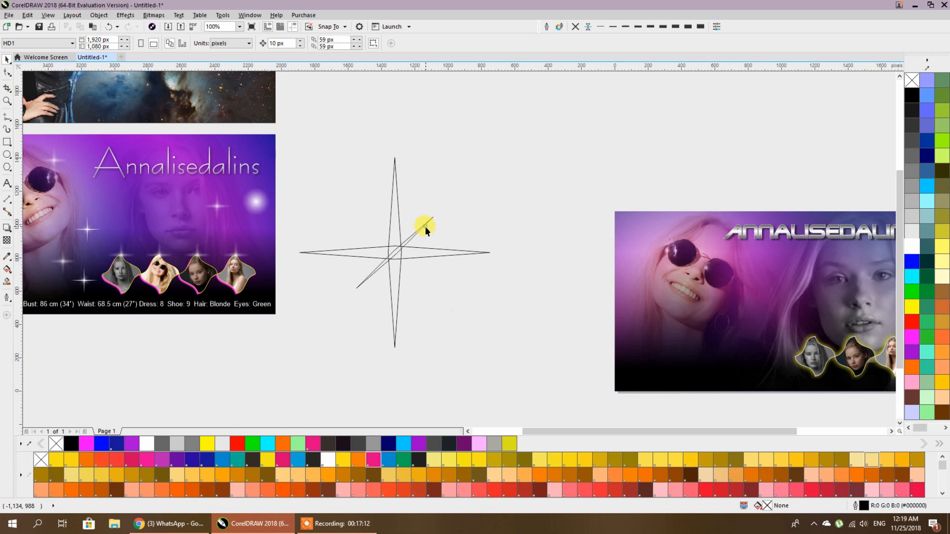
left_click(426, 227)
left_click(430, 221)
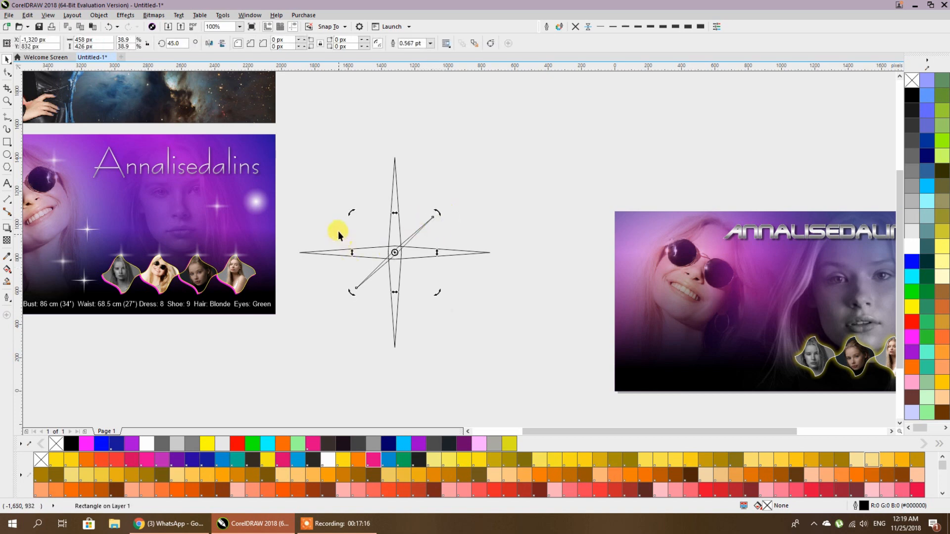
left_click_drag(440, 213, 445, 221)
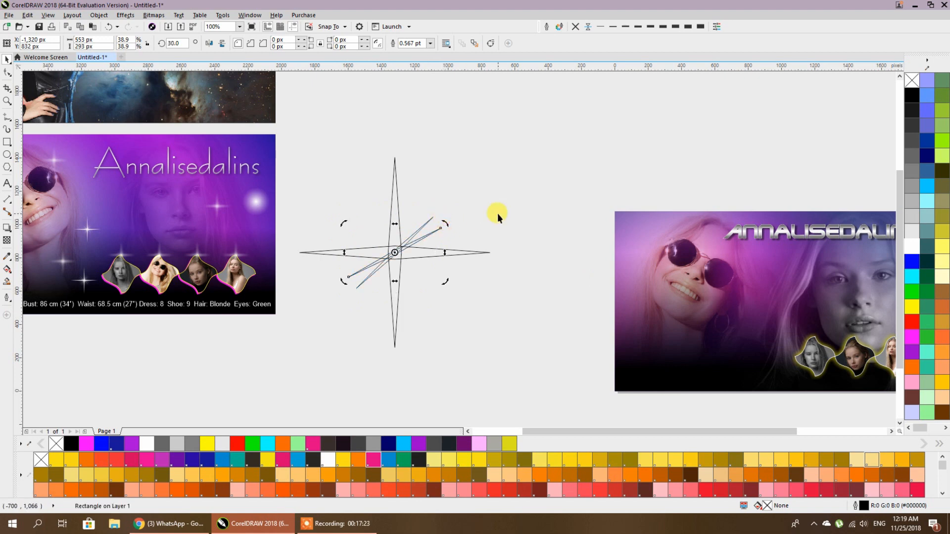
key("ctrl+r")
key("ctrl+r")
key("ctrl+r")
key("ctrl+r")
key("ctrl+r")
key("ctrl+r")
key("ctrl+r")
key("ctrl+r")
key("ctrl+r")
left_click(497, 213)
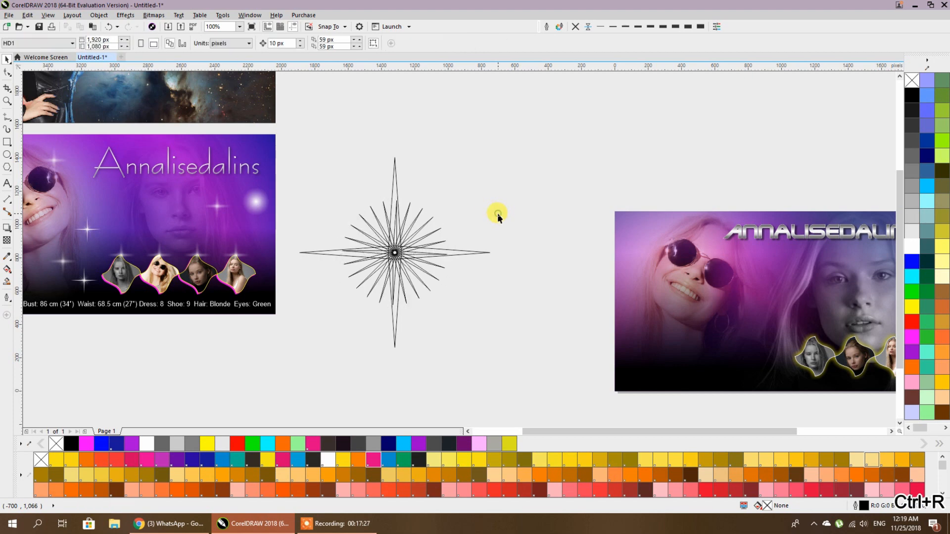
scroll(393, 232, "up", 3)
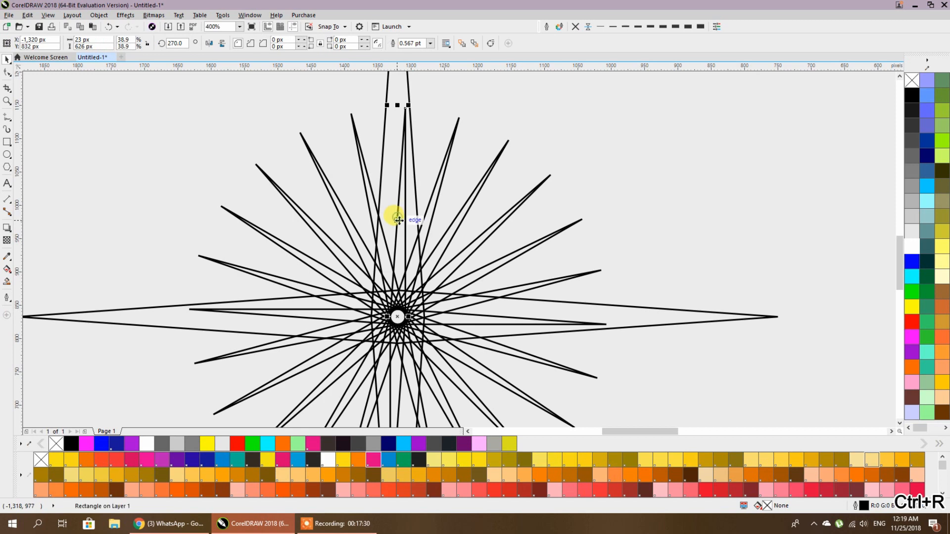
scroll(407, 226, "down", 2)
left_click(455, 269)
left_click(409, 305)
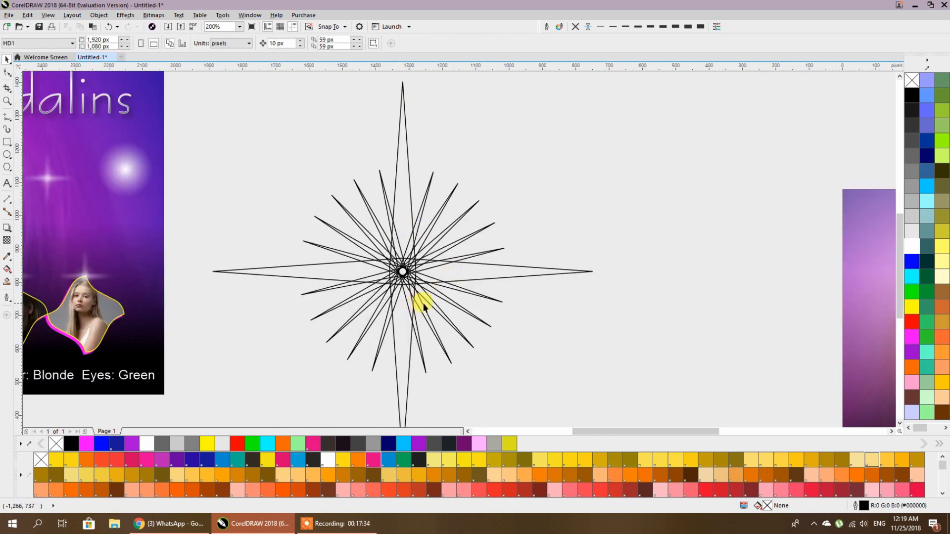
scroll(417, 304, "down", 2)
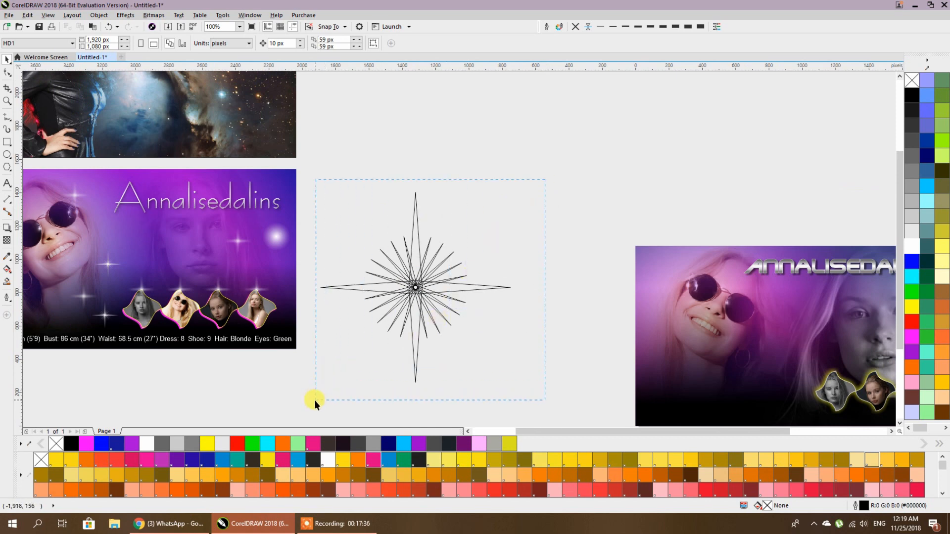
- Fill all eleven star lines white, remove their outlines, and group them
left_click_drag(546, 180, 305, 411)
left_click(912, 246)
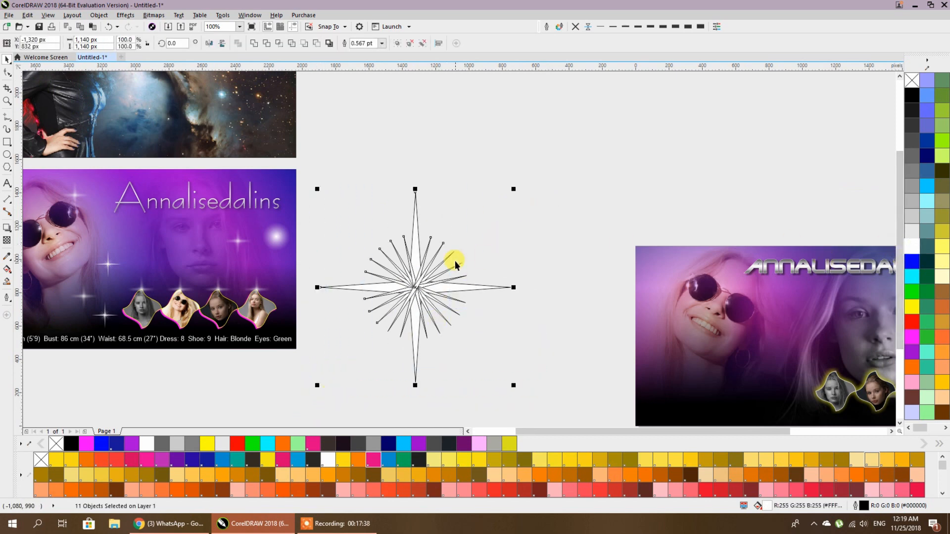
left_click(576, 29)
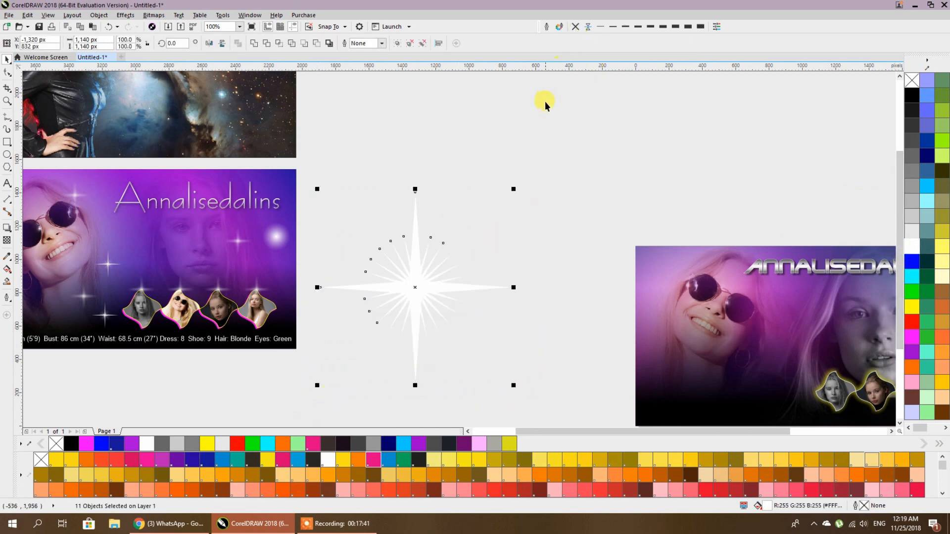
key("ctrl+g")
- Move the white star beside the left banner and the measurements line onto the right banner's bottom
scroll(447, 245, "down", 2)
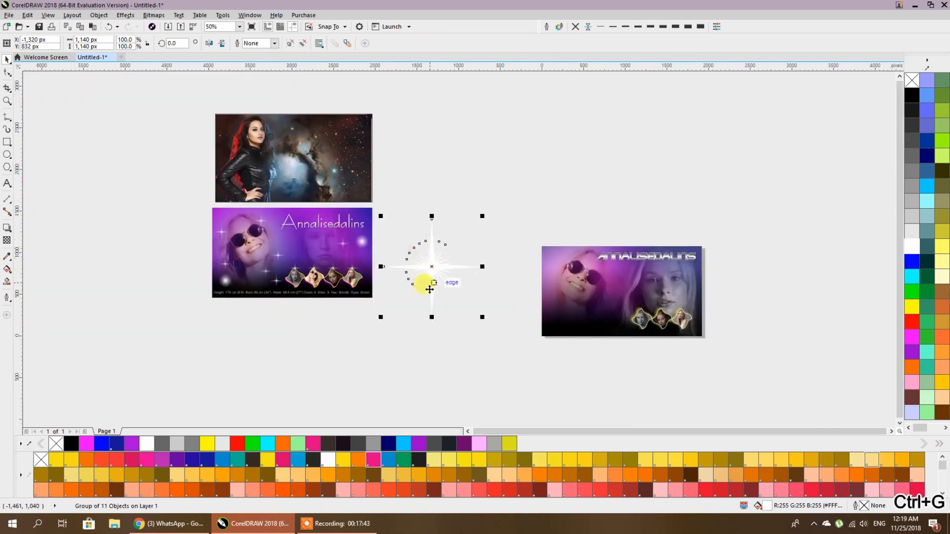
scroll(433, 260, "up", 4)
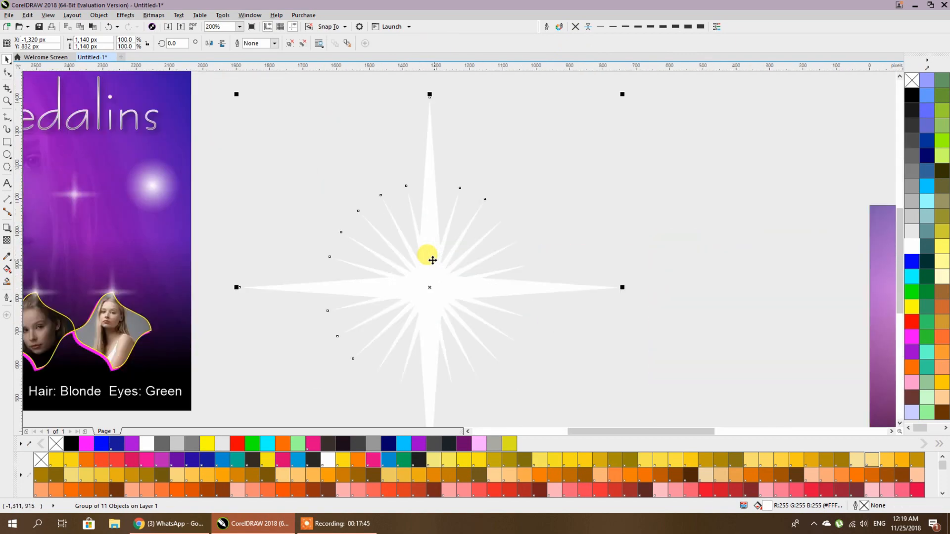
scroll(433, 261, "down", 4)
left_click_drag(490, 327, 457, 294)
left_click(430, 287)
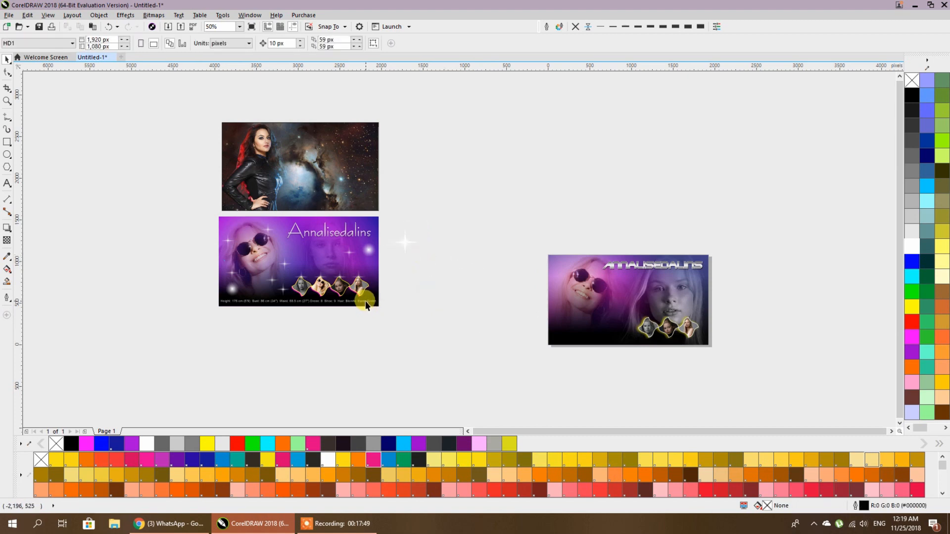
left_click_drag(366, 301, 678, 347)
- Nudge the measurements line into position on the new banner
scroll(678, 347, "up", 4)
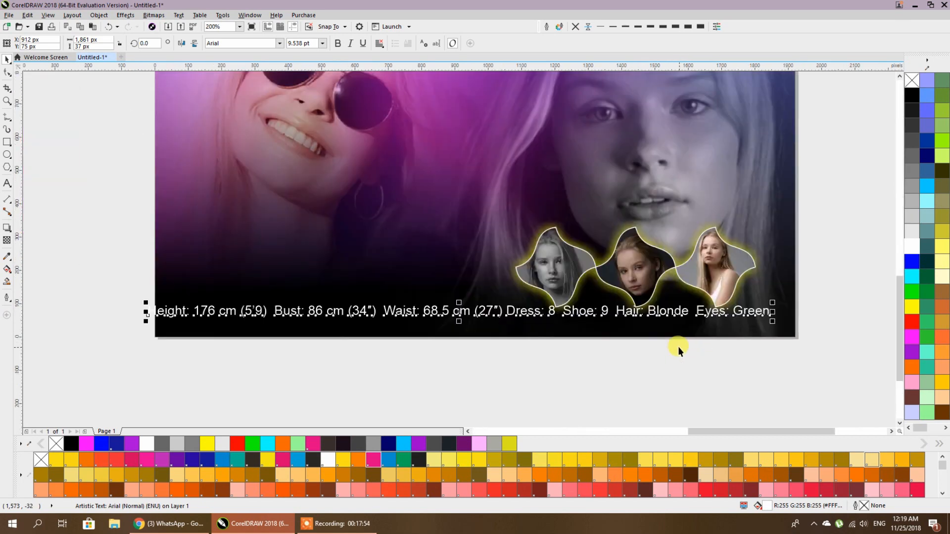
left_click(661, 331, "shift")
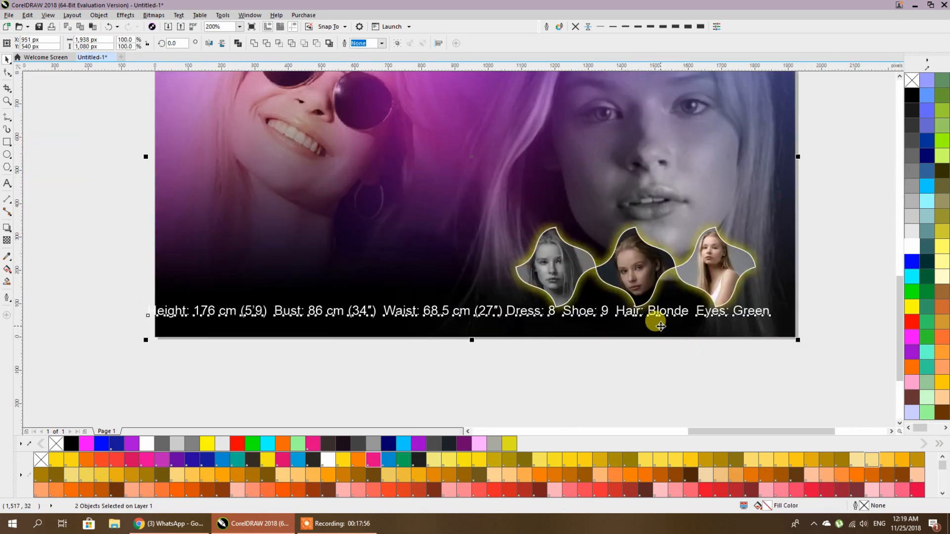
left_click_drag(662, 317, 672, 325)
scroll(630, 369, "down", 2)
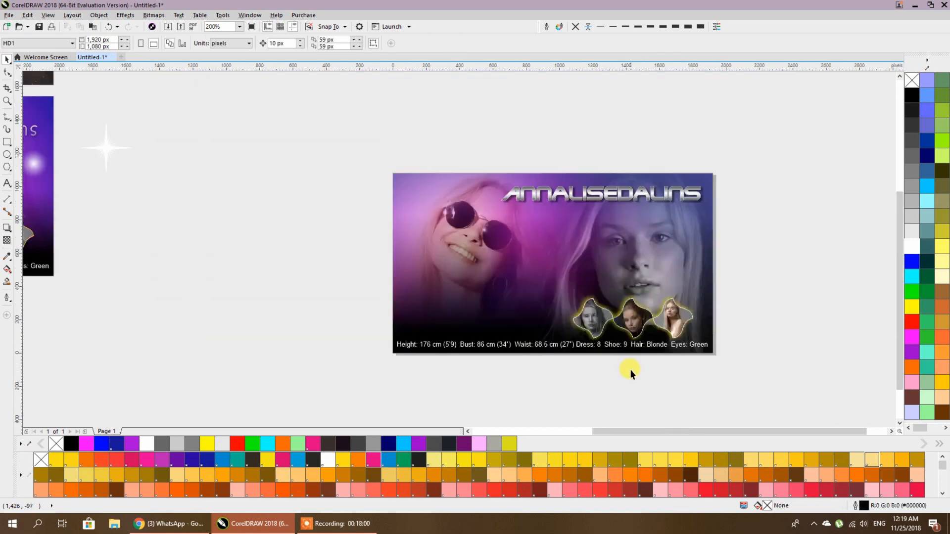
scroll(483, 334, "down", 1)
scroll(350, 307, "up", 1)
- Shrink the white star to about a fifth and scatter copies across the banner
left_click_drag(242, 177, 475, 308)
left_click_drag(506, 336, 552, 344)
left_click_drag(553, 293, 548, 223)
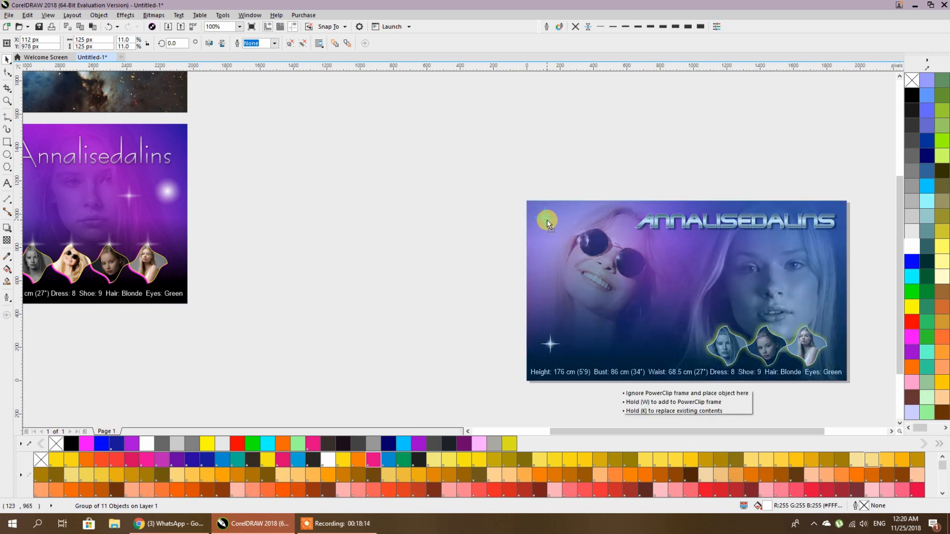
left_click_drag(547, 220, 830, 308)
left_click_drag(830, 348, 679, 349)
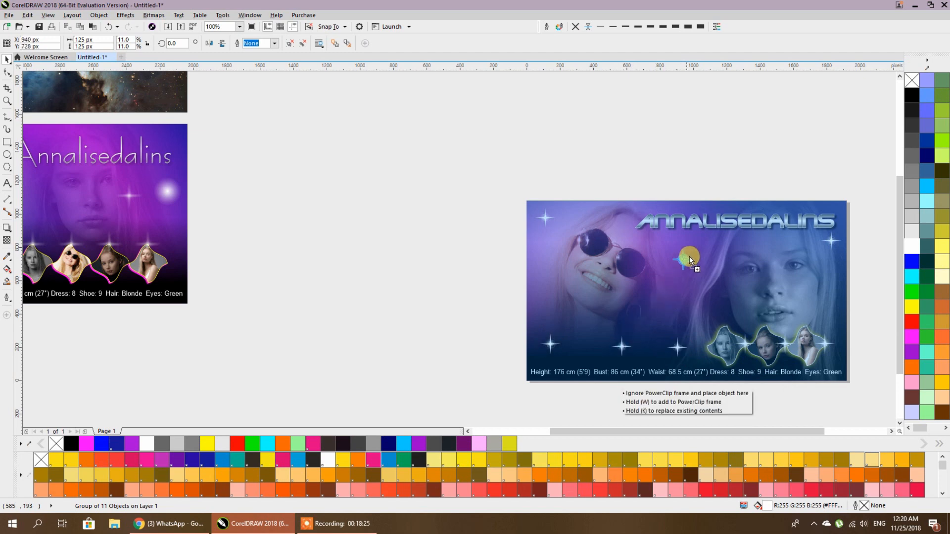
left_click_drag(649, 265, 544, 275)
left_click(439, 257)
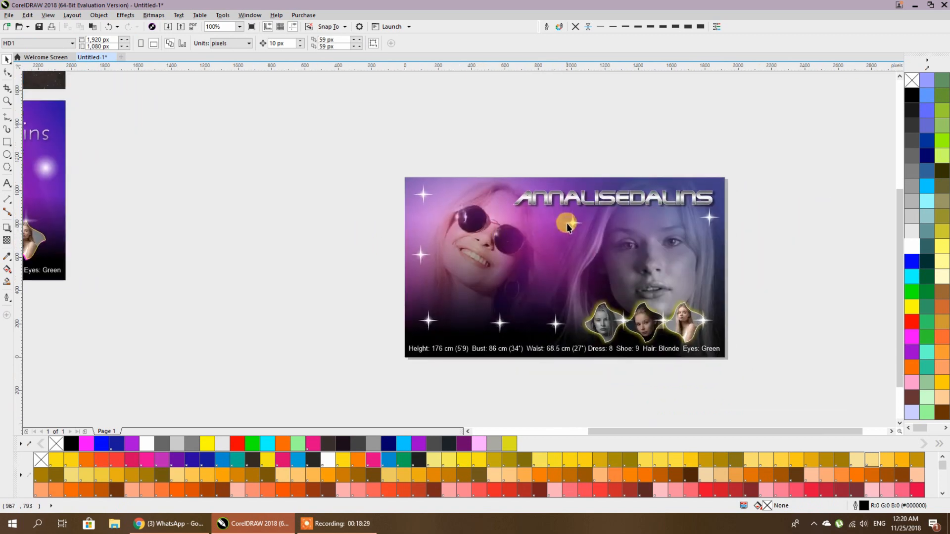
left_click(566, 229)
left_click_drag(560, 236, 473, 297)
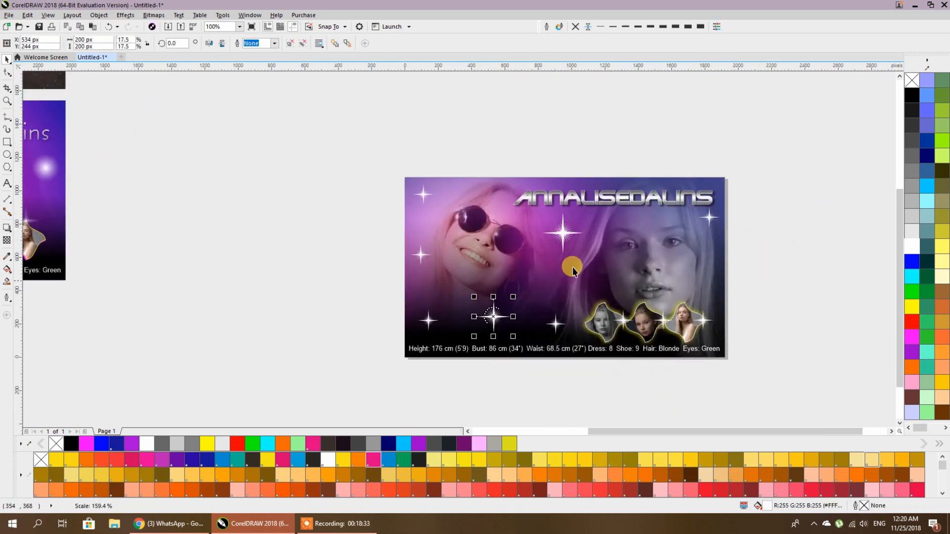
- Scale the small sparkle below the left face to about 136%
left_click(422, 247)
left_click_drag(435, 239, 448, 214)
left_click(358, 221)
scroll(578, 273, "down", 3)
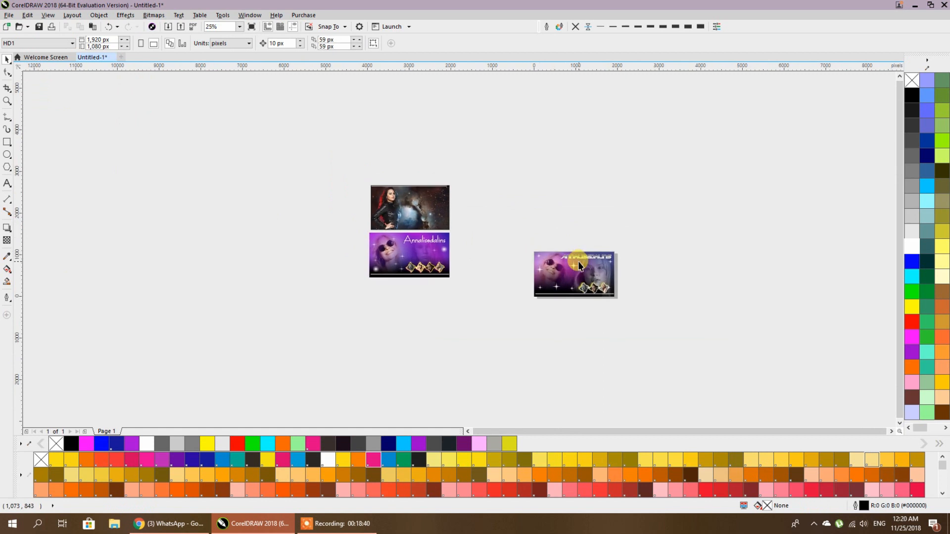
scroll(579, 265, "up", 1)
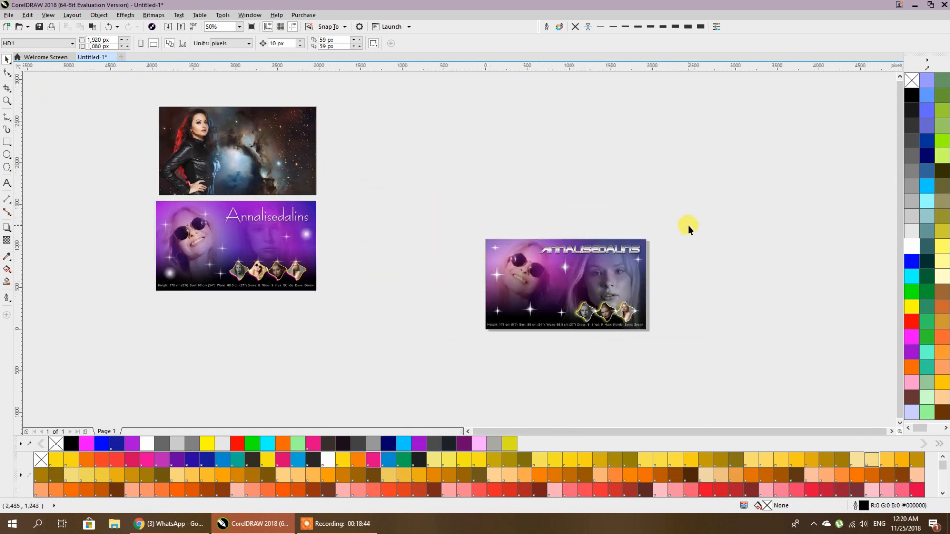
- Move the finished sparkle banner below the other two banners
left_click_drag(471, 363, 471, 363)
left_click_drag(635, 257, 296, 314)
left_click(419, 281)
left_click(189, 135)
left_click(350, 157)
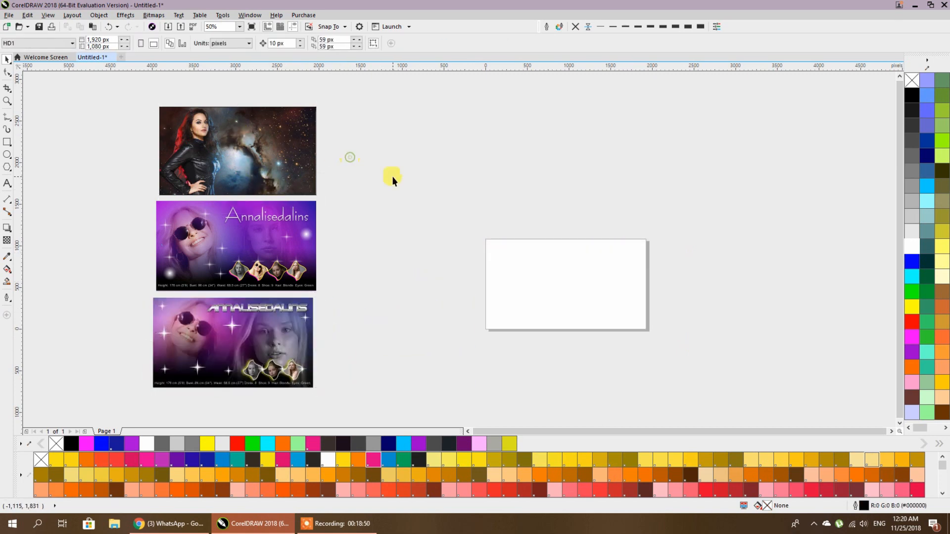
- Create a page-sized rectangle with the Rectangle tool, then open the Import dialog
double_click(7, 143)
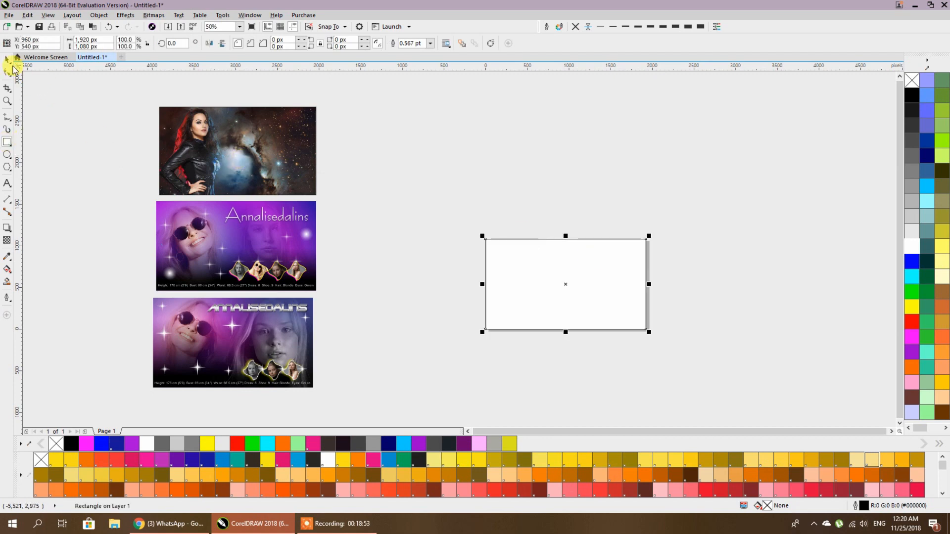
left_click(197, 93)
right_click(486, 191)
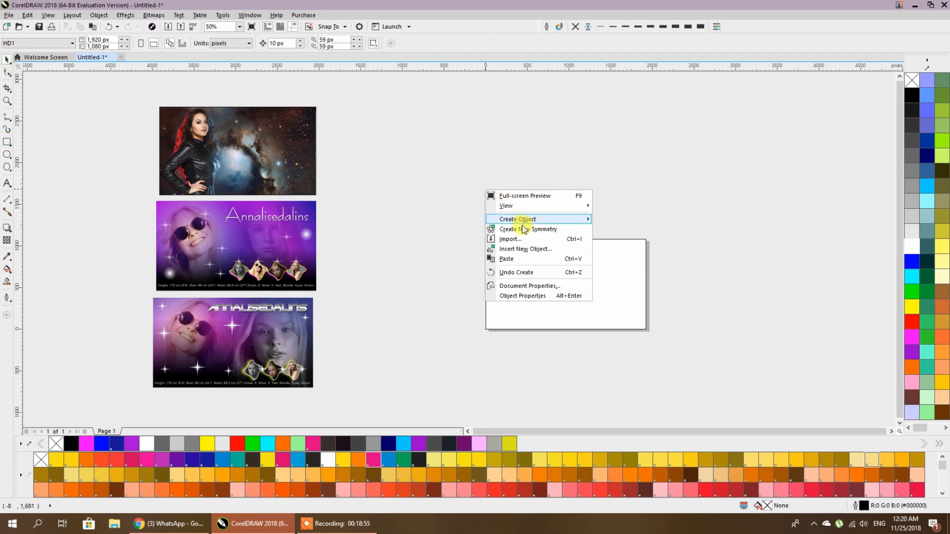
left_click(513, 239)
- Import the portrait wallpaper and the universe-73a nebula image and place them on the page
scroll(346, 184, "down", 5)
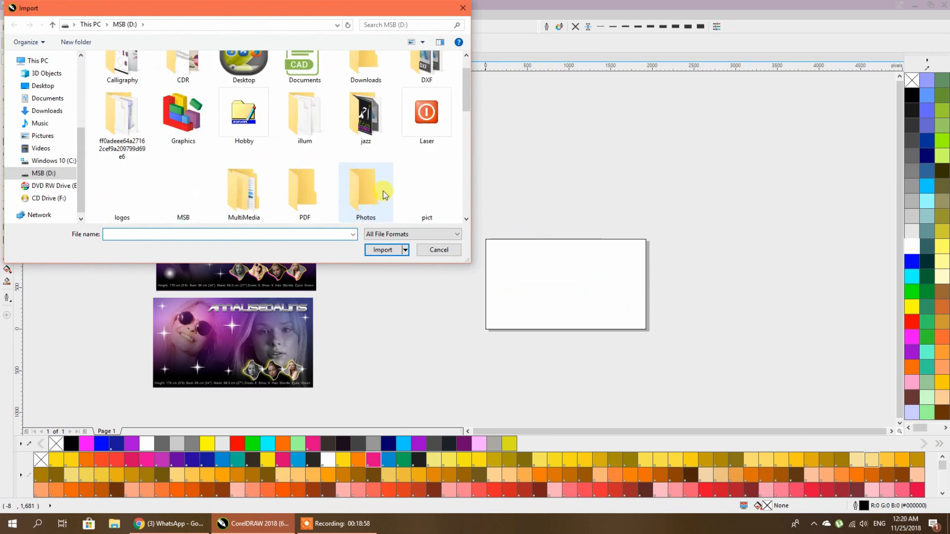
scroll(346, 184, "down", 3)
left_click(426, 176)
scroll(363, 182, "down", 2)
left_click(121, 182, "ctrl")
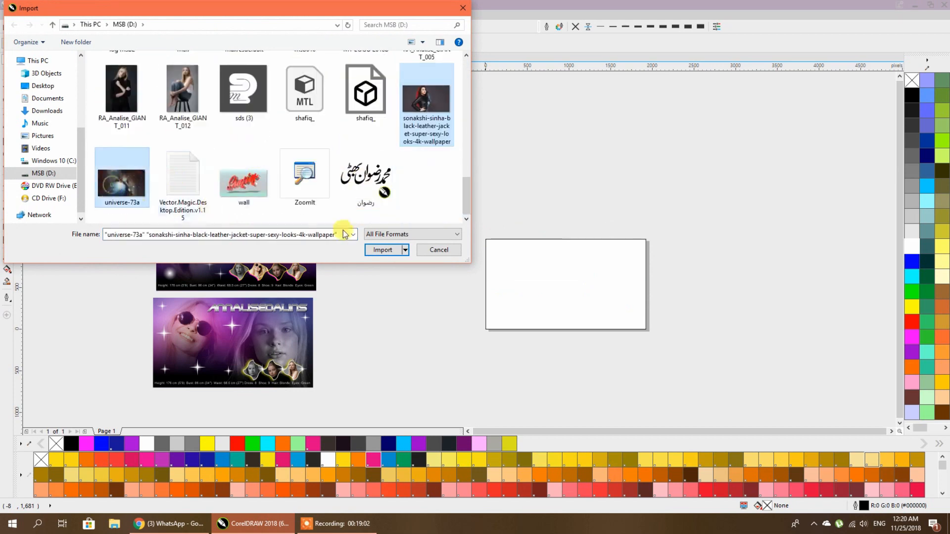
left_click(382, 250)
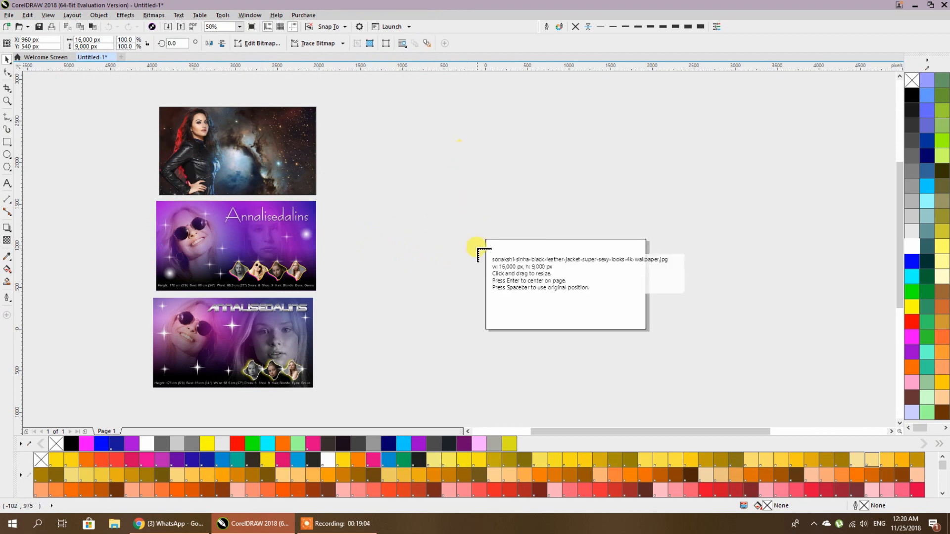
left_click_drag(485, 240, 649, 329)
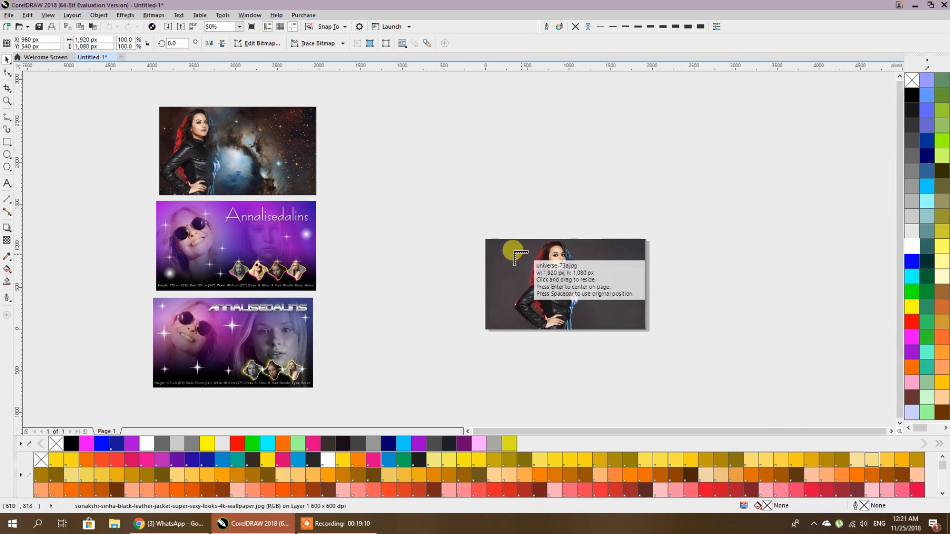
left_click(486, 239)
left_click_drag(611, 271, 768, 301)
left_click_drag(712, 285, 729, 230)
- Delete the placed portrait and import the portrait wallpaper file again
left_click(610, 277)
key("Delete")
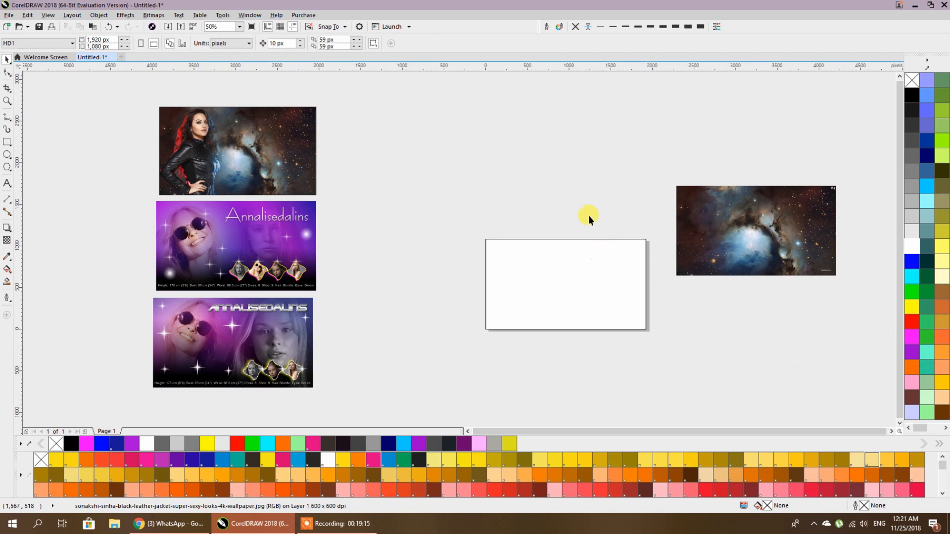
right_click(573, 186)
left_click(574, 243)
scroll(420, 208, "down", 3)
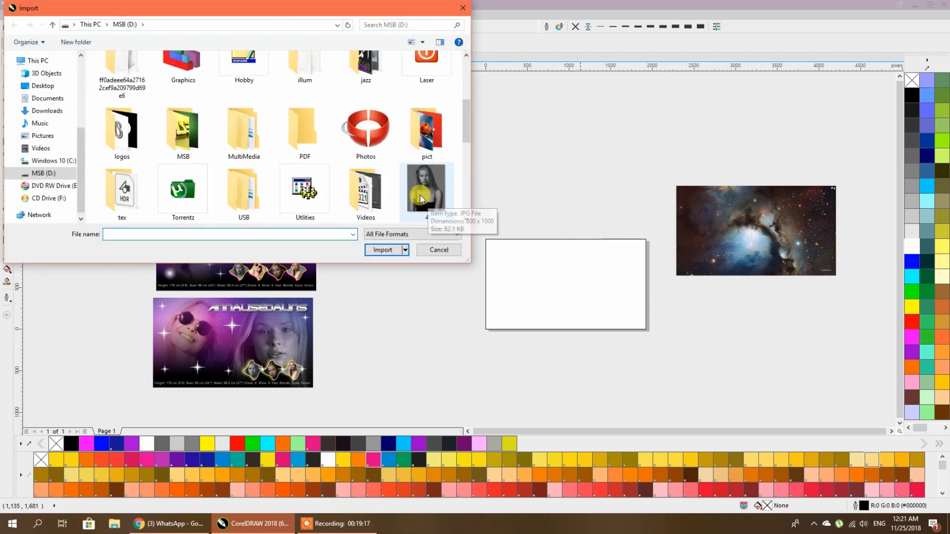
scroll(422, 187, "down", 2)
left_click(422, 186)
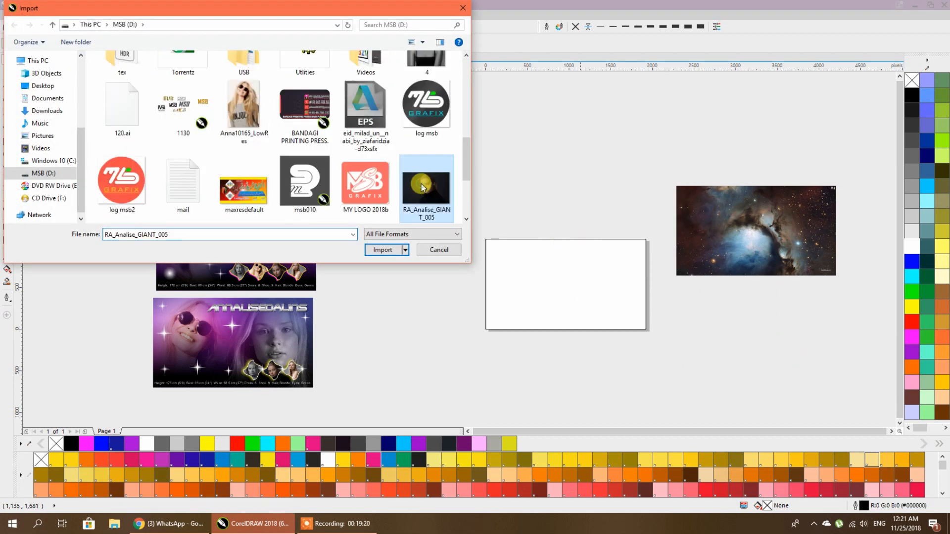
scroll(421, 186, "down", 2)
left_click(425, 179)
left_click(382, 250)
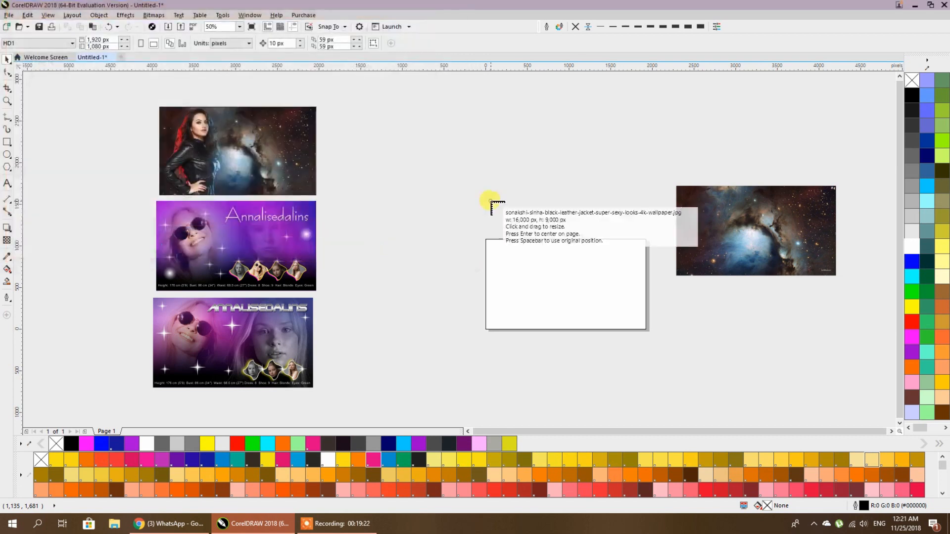
- Place the portrait at its original size and set its width to 1920 px
left_click(486, 197)
scroll(486, 197, "down", 5)
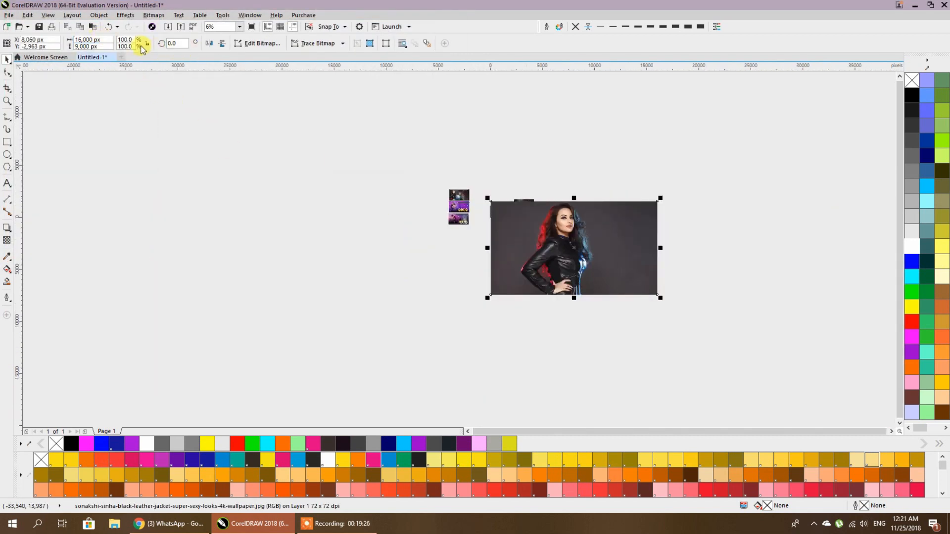
left_click(89, 39)
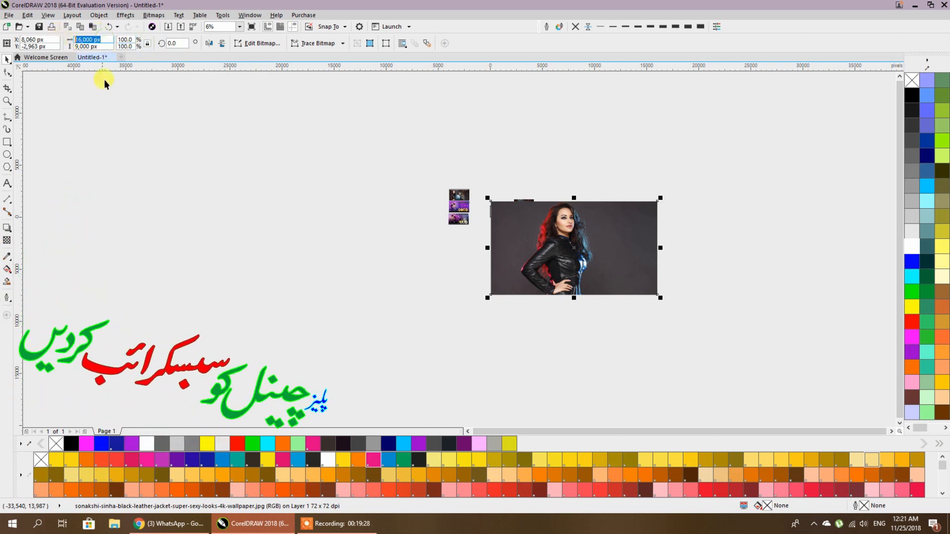
type("1920")
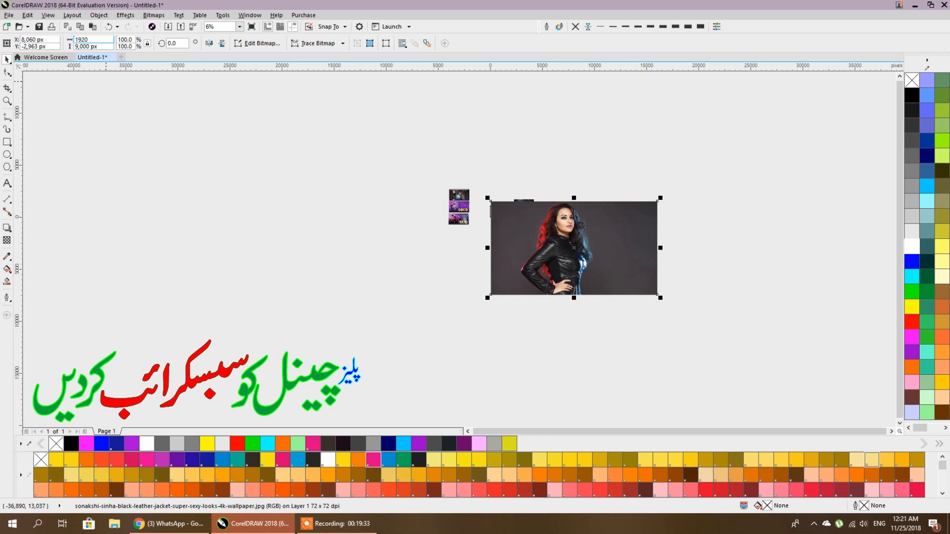
key("Return")
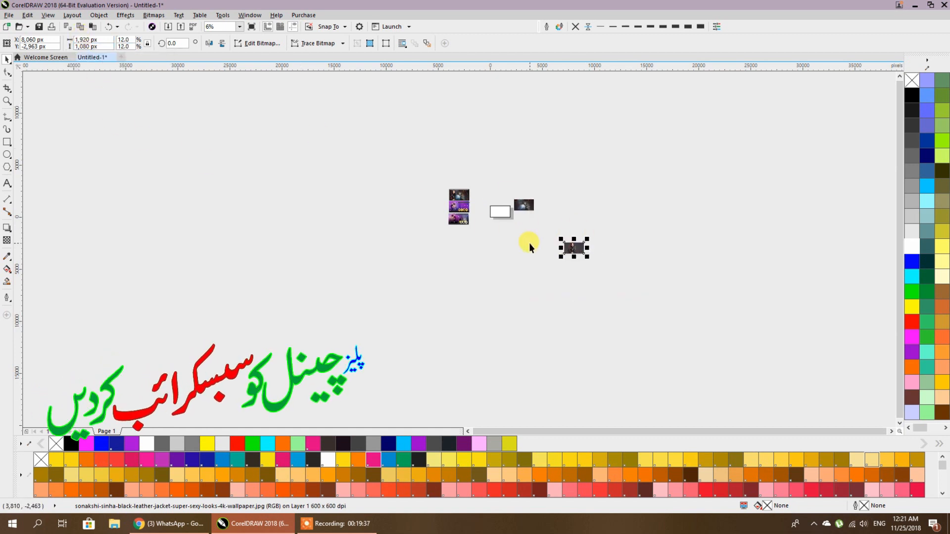
- Centre the portrait and nebula on the page so the portrait sits exactly over the nebula
left_click_drag(495, 174, 599, 259)
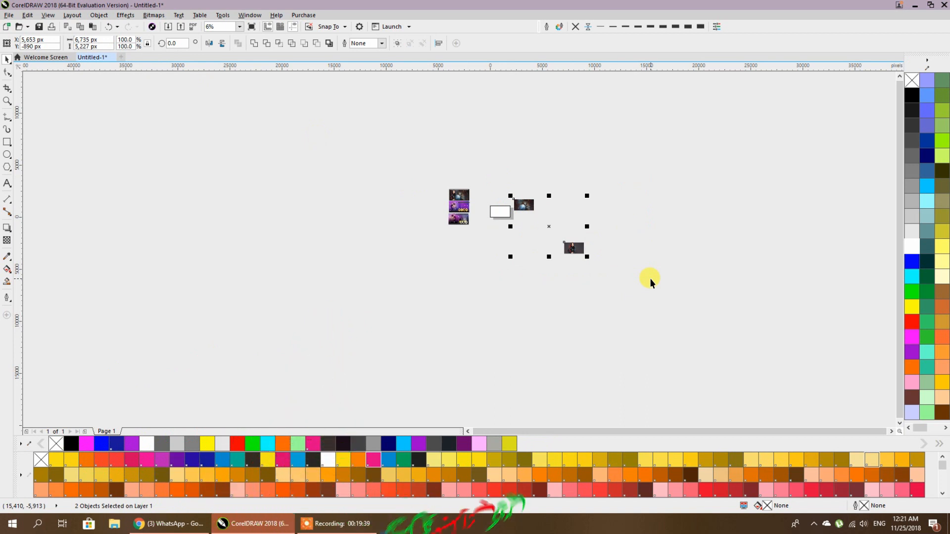
key("p")
scroll(493, 220, "up", 7)
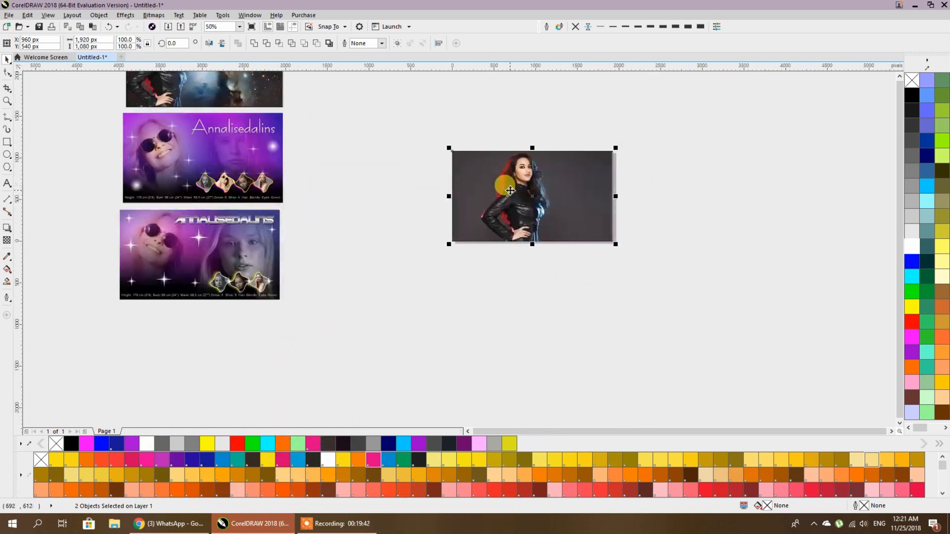
left_click(778, 224)
left_click_drag(648, 217, 622, 317)
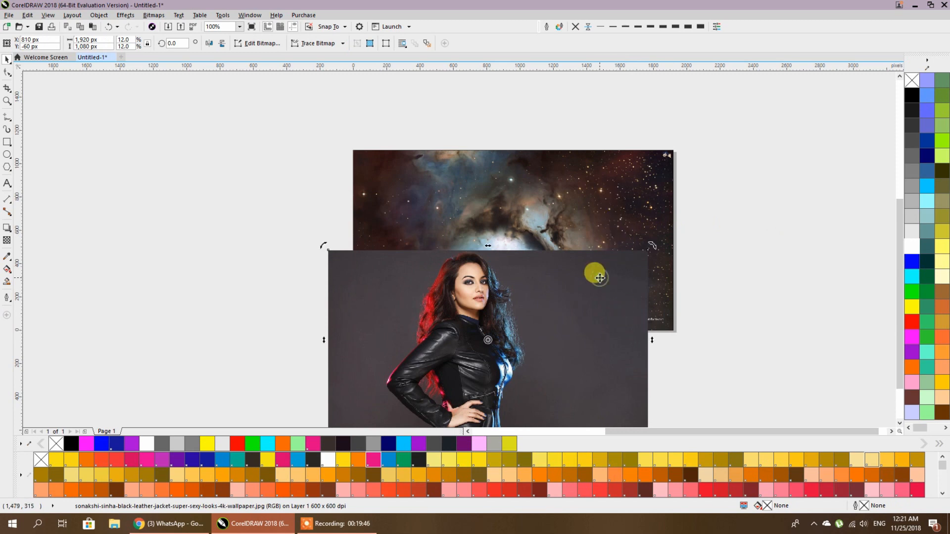
key("p")
left_click(767, 273)
left_click(481, 250)
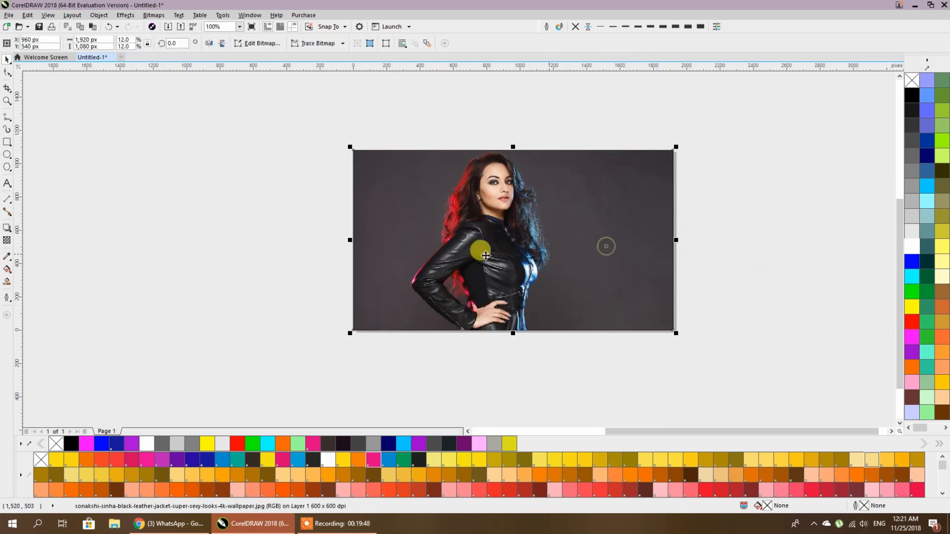
- Give the portrait a linear transparency fading rightward, then move the portrait and nebula apart
left_click(7, 241)
left_click_drag(470, 254, 557, 254)
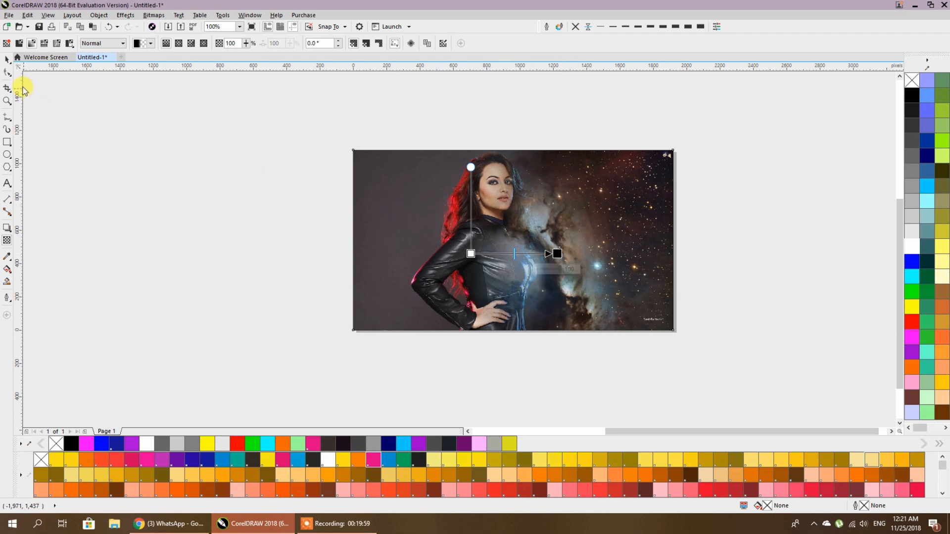
left_click(8, 60)
left_click_drag(405, 153, 565, 267)
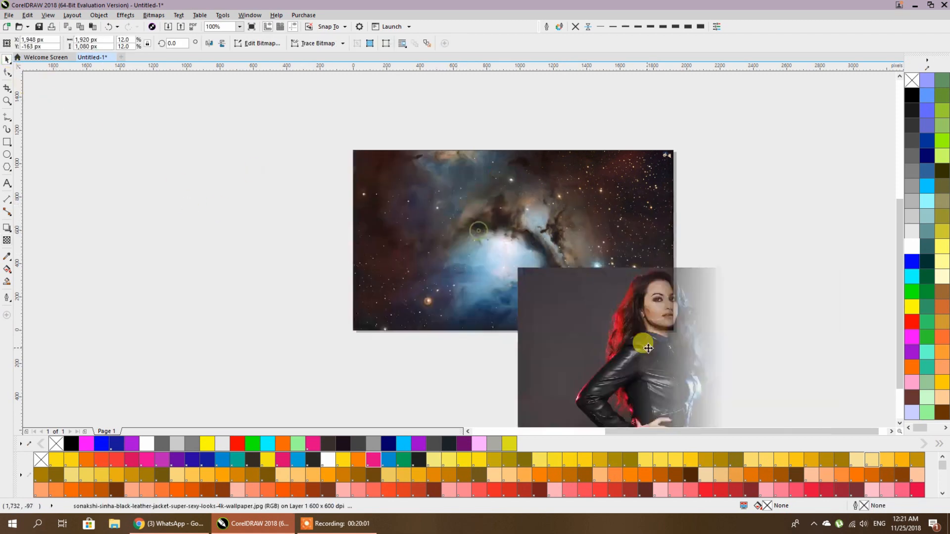
left_click_drag(481, 222, 227, 166)
- PowerClip the nebula into the page rectangle, then the portrait into the nebula frame
right_click(233, 175)
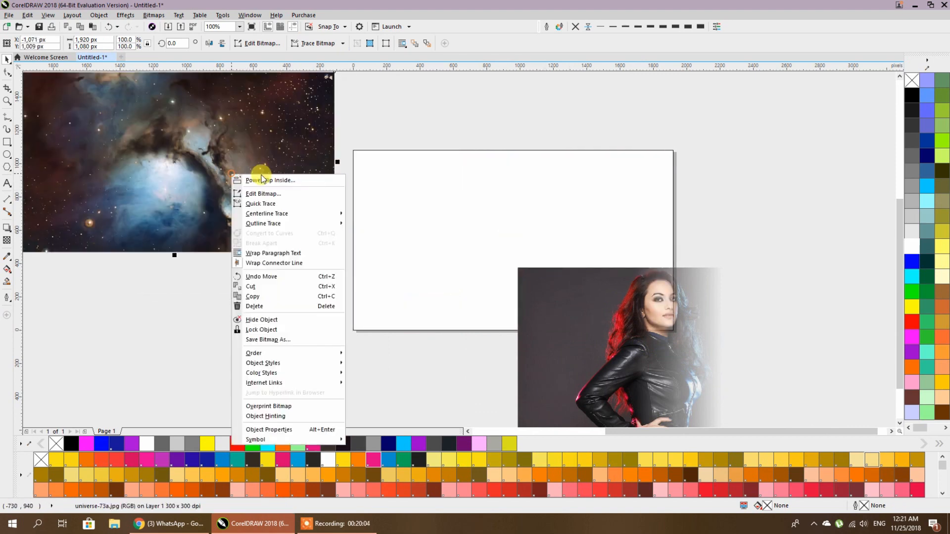
left_click(268, 179)
left_click(397, 177)
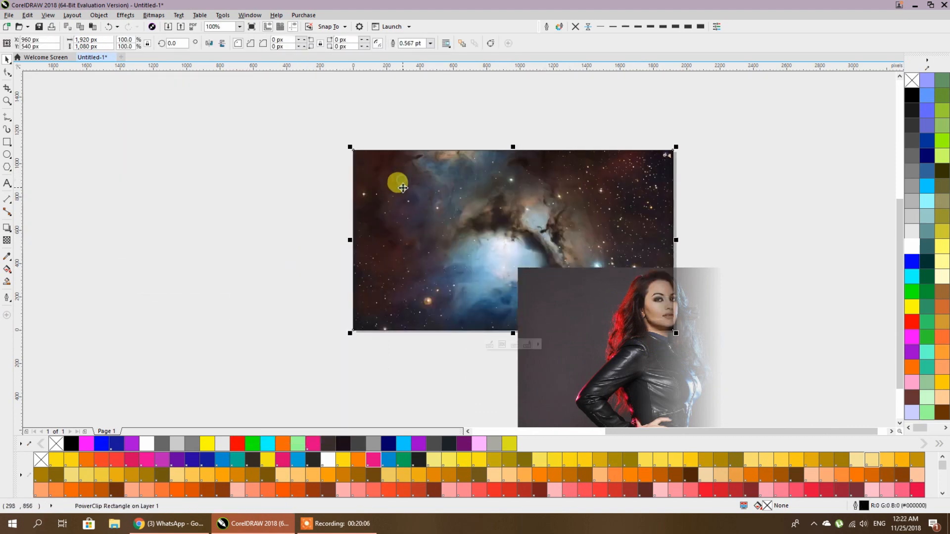
left_click_drag(808, 208, 566, 206)
right_click(636, 237)
key("Escape")
key("Escape")
left_click(361, 185)
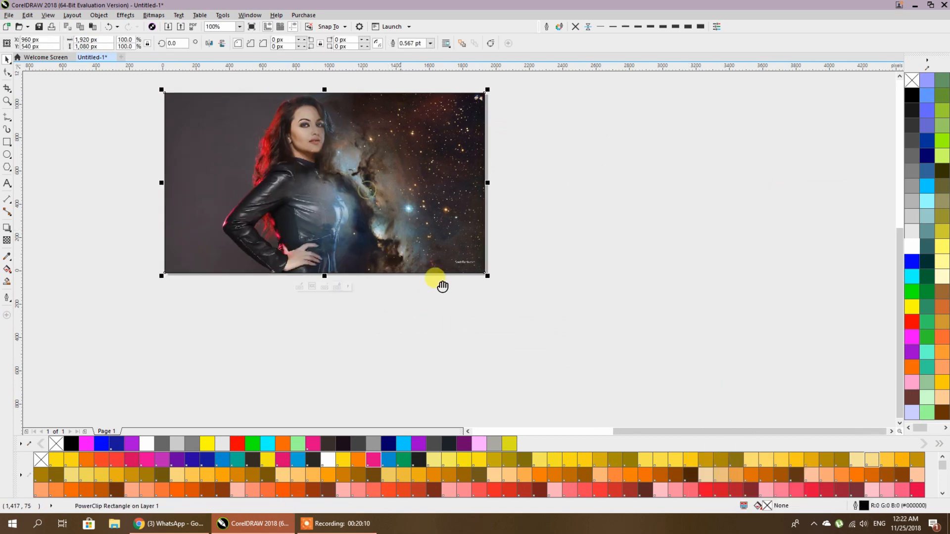
scroll(439, 283, "up", 2)
scroll(439, 283, "left", 5)
- Inside the PowerClip, shift the portrait and nudge it slightly right, then reselect it
double_click(549, 291)
left_click_drag(549, 291, 486, 302)
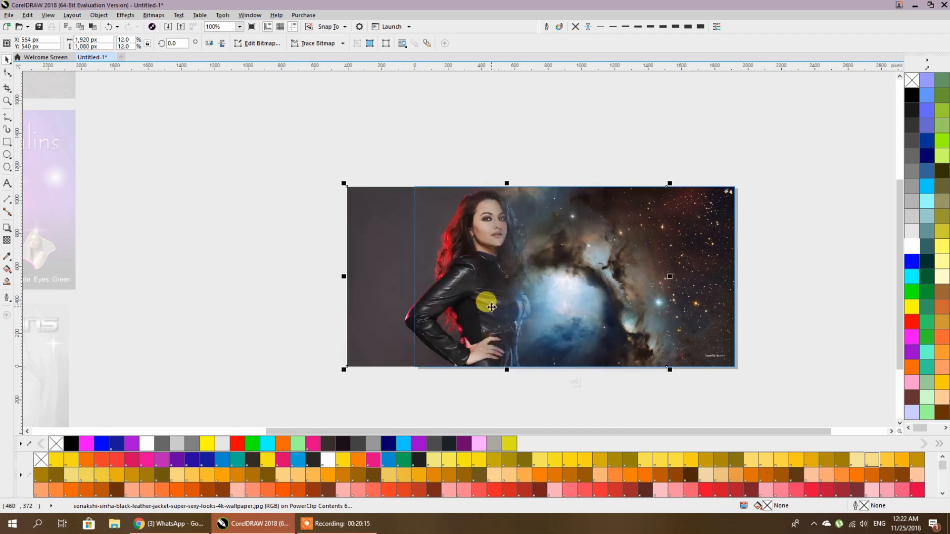
key("Right")
key("Right")
key("Right")
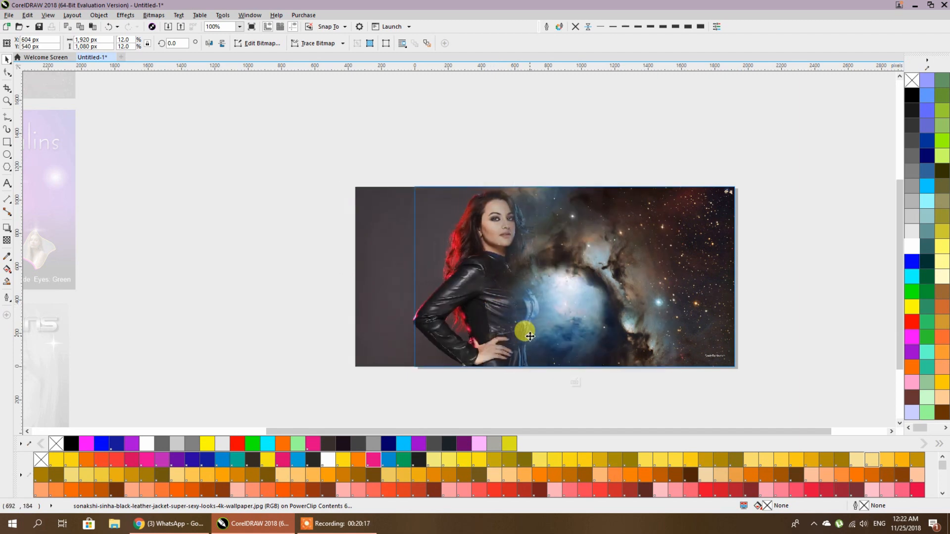
key("ctrl+Right")
key("ctrl+Right")
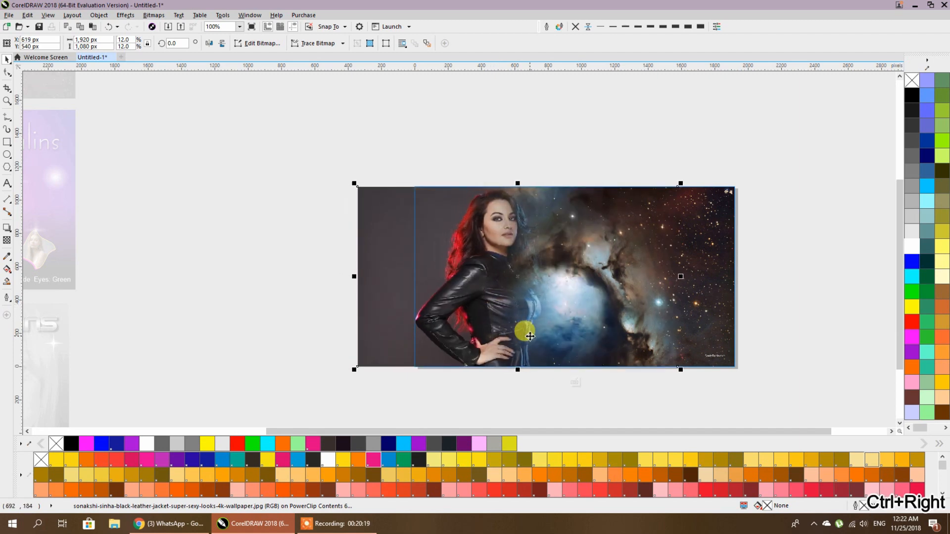
left_click(307, 264)
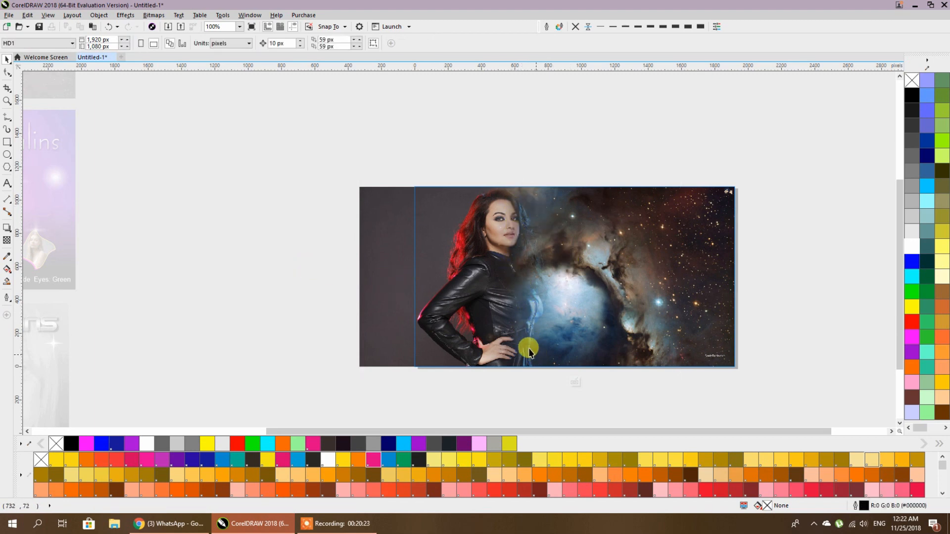
left_click(469, 236)
- Drag a left-to-right linear transparency across the portrait bitmap, then reselect it with the Pick tool
left_click(7, 241)
left_click_drag(478, 290, 640, 288)
scroll(566, 293, "up", 2)
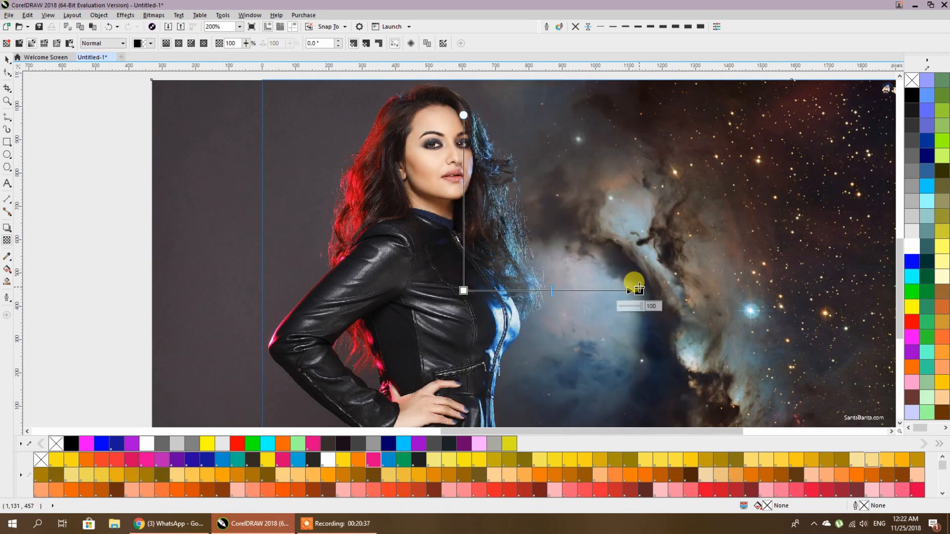
scroll(639, 290, "down", 2)
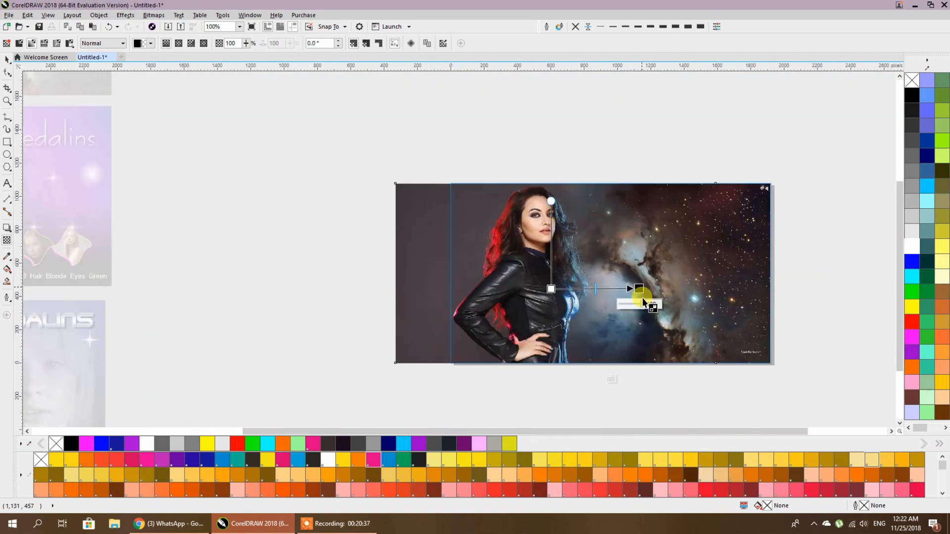
left_click(7, 60)
left_click(558, 297)
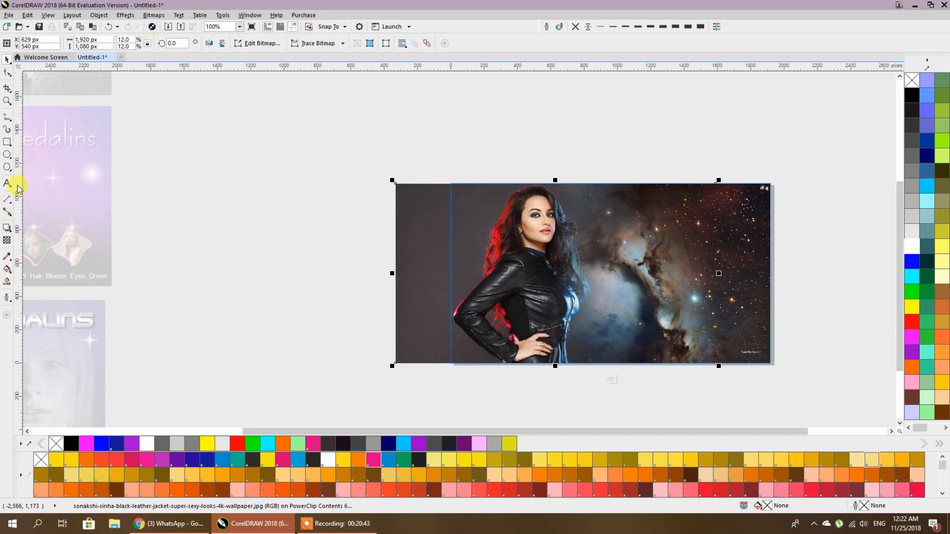
- Use the Shape tool to crop the grey strip off the portrait's left edge
left_click(7, 73)
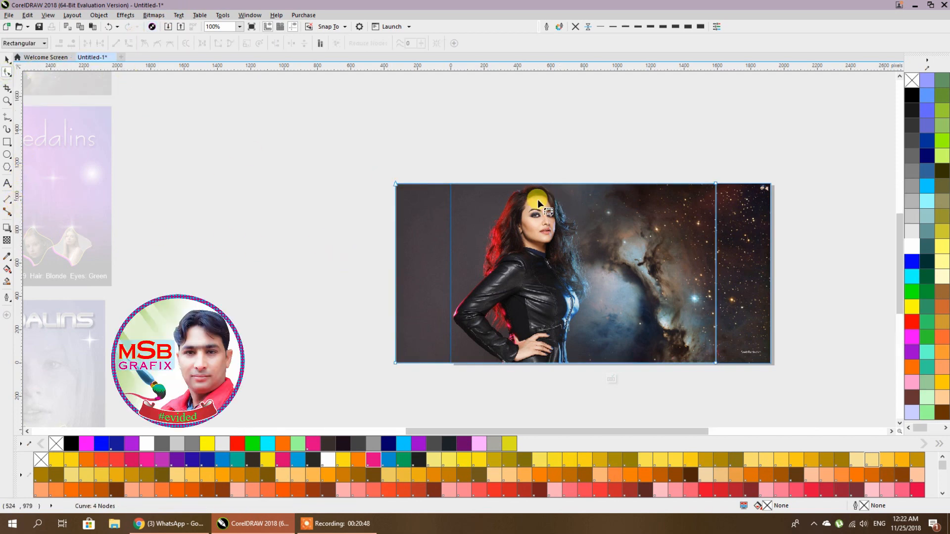
scroll(537, 200, "up", 1)
left_click(525, 165)
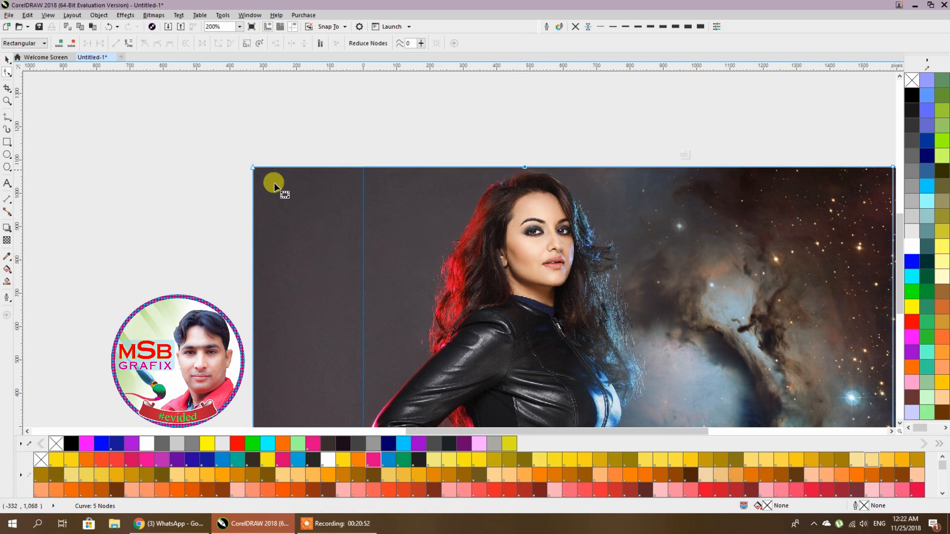
scroll(414, 299, "down", 2)
scroll(411, 352, "up", 2)
scroll(370, 292, "down", 1)
left_click_drag(351, 320, 405, 318)
scroll(406, 277, "up", 1)
scroll(405, 275, "up", 1)
- Add nodes and drag the top-left outline onto the woman's hair edge
double_click(405, 265)
scroll(434, 322, "down", 1)
left_click_drag(426, 314, 413, 376)
left_click_drag(403, 106, 515, 128)
scroll(516, 126, "up", 2)
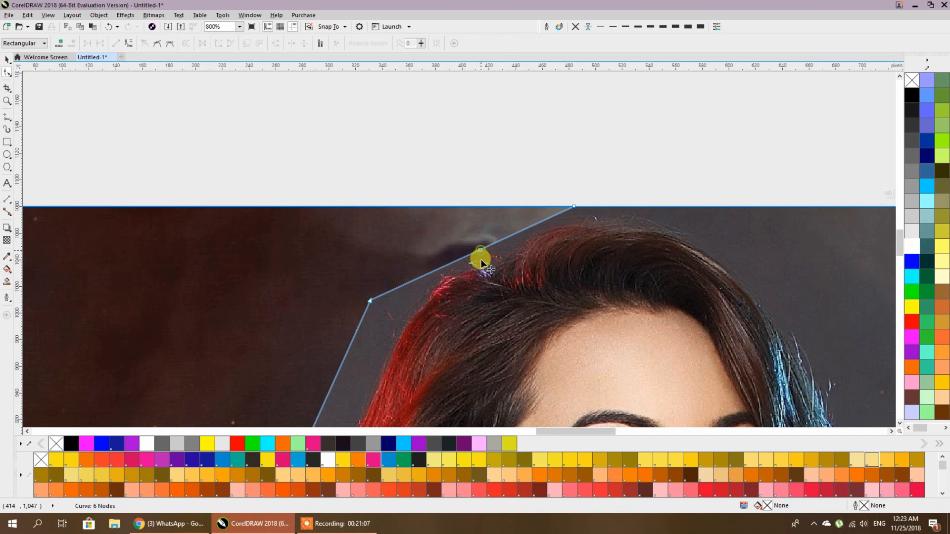
scroll(481, 259, "up", 1)
left_click_drag(368, 201, 364, 271)
scroll(454, 271, "down", 3)
scroll(465, 302, "up", 1)
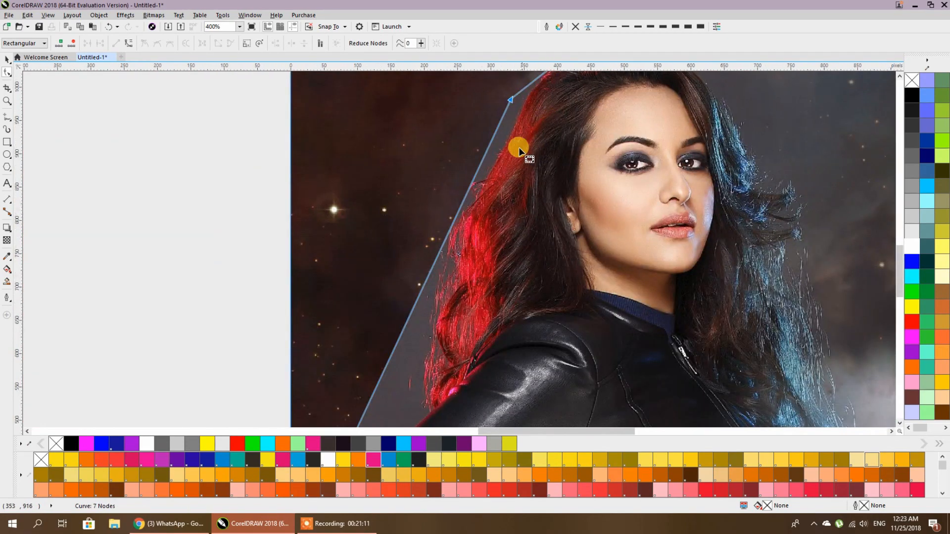
double_click(452, 226)
left_click_drag(512, 102, 510, 115)
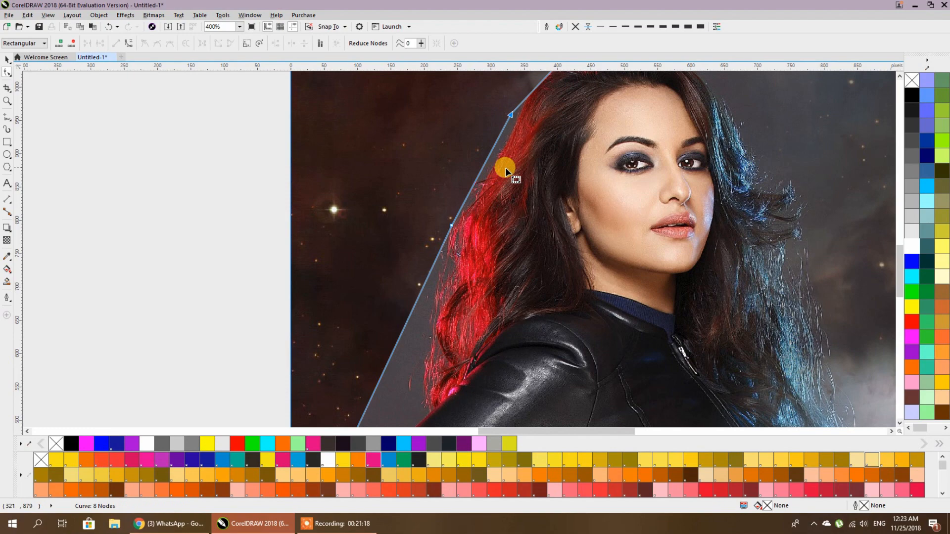
- Move outline nodes onto the shoulder's pink rim and pull them in against the arm
scroll(505, 167, "down", 2)
scroll(396, 376, "up", 3)
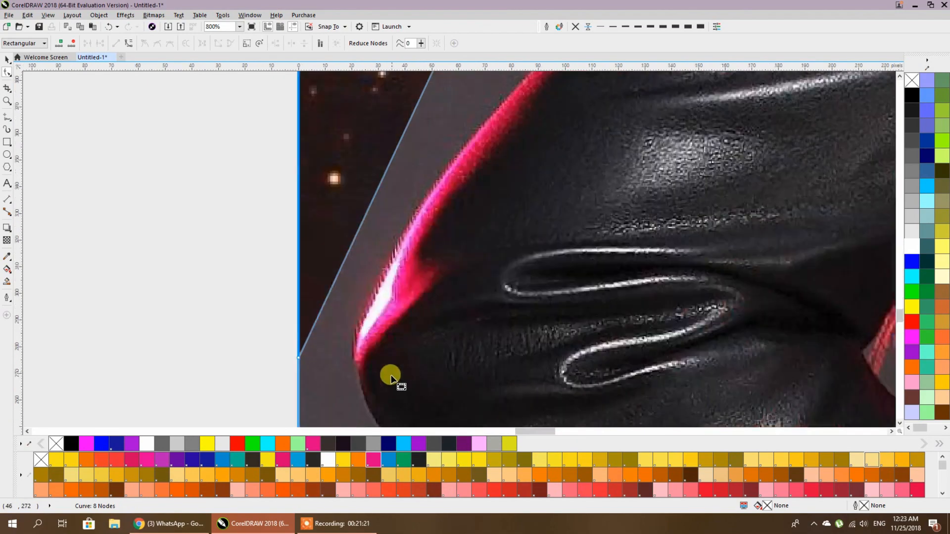
left_click_drag(297, 358, 350, 341)
scroll(448, 271, "down", 5)
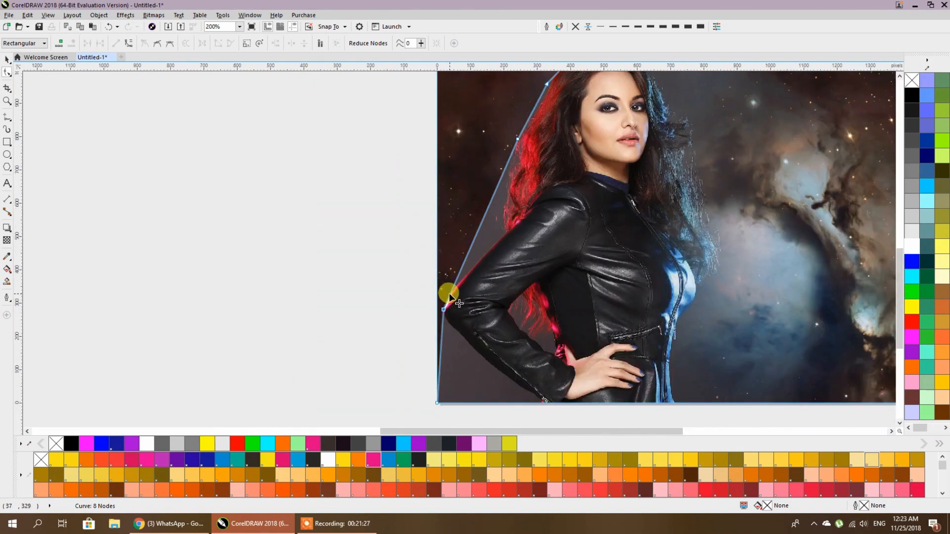
double_click(449, 295)
double_click(493, 196)
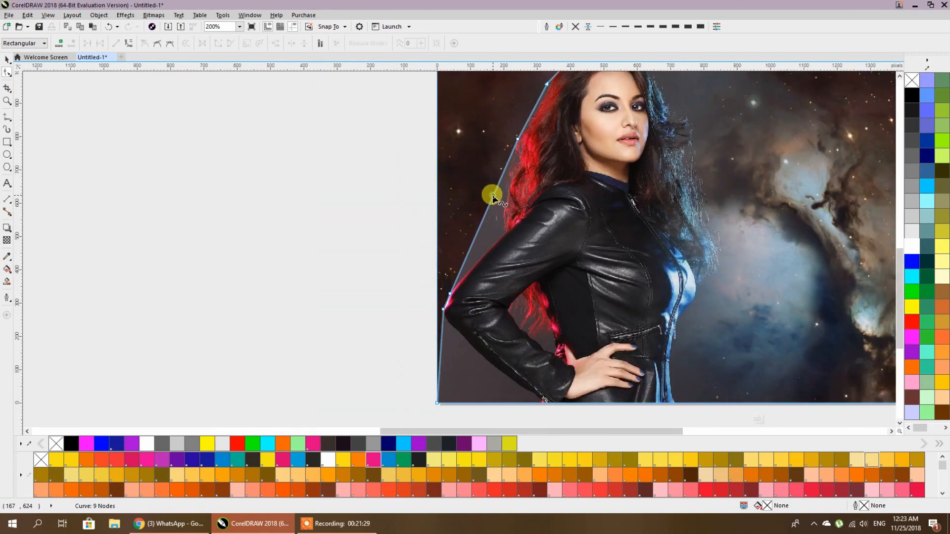
left_click_drag(493, 195, 498, 221)
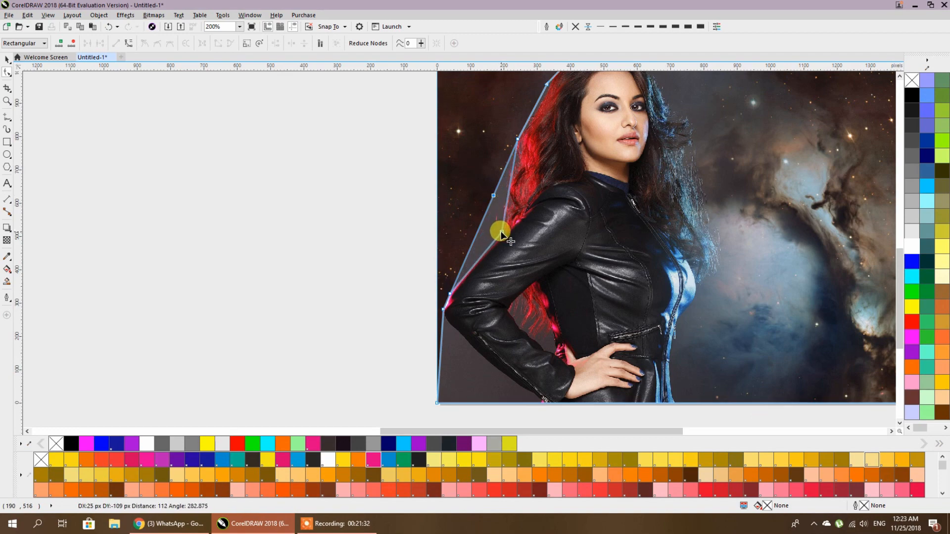
scroll(499, 225, "down", 1)
scroll(518, 306, "up", 2)
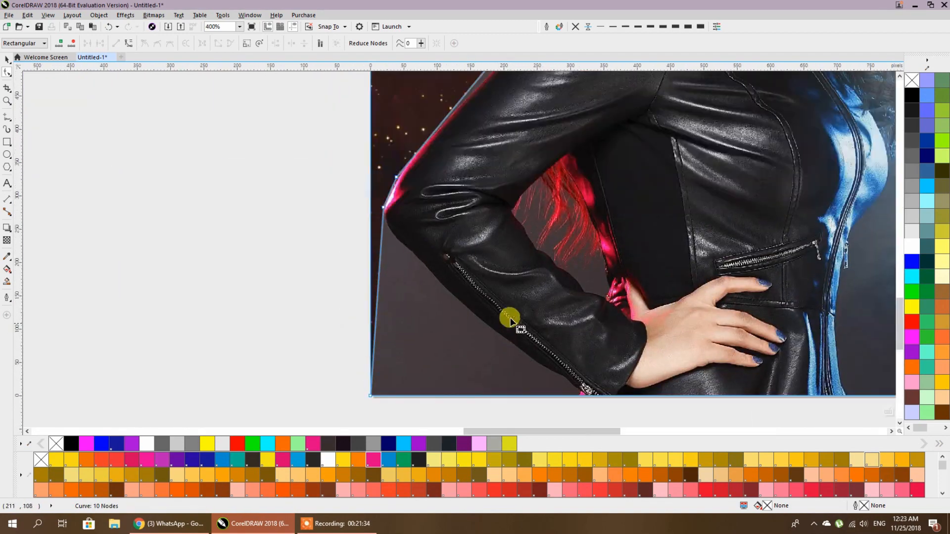
- Pull the bottom-left corner up and bend the lower edge to hug the jacket sleeve
left_click_drag(402, 312, 396, 293)
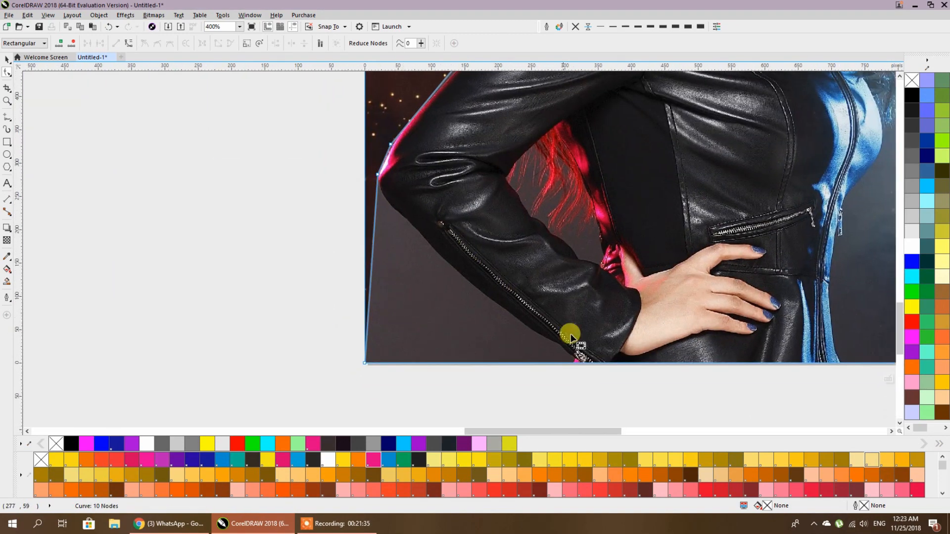
double_click(579, 362)
left_click_drag(365, 362, 388, 204)
left_click(485, 286)
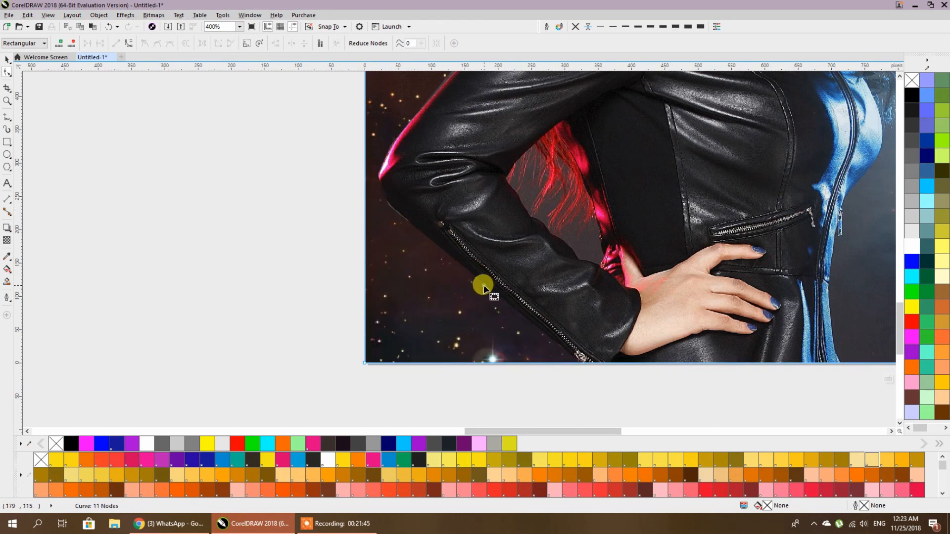
left_click_drag(475, 275, 478, 287)
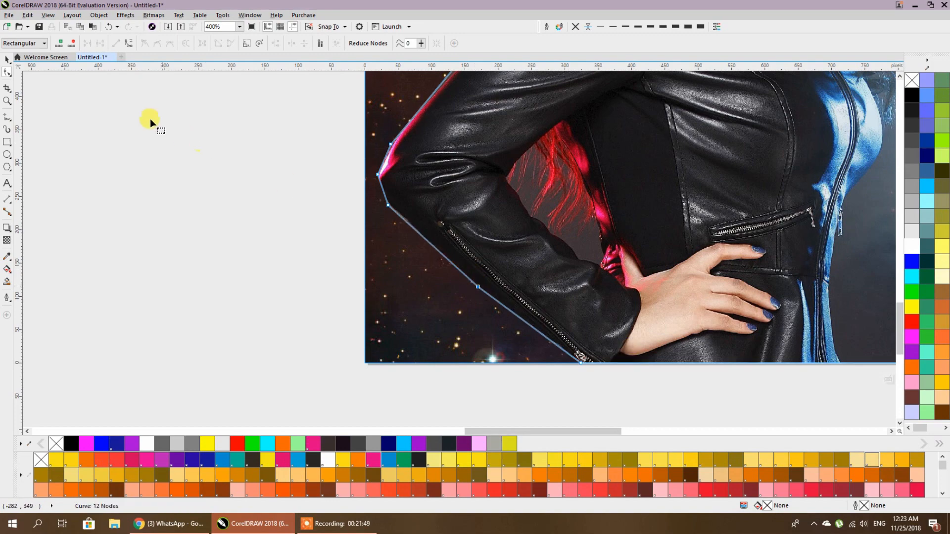
left_click(10, 59)
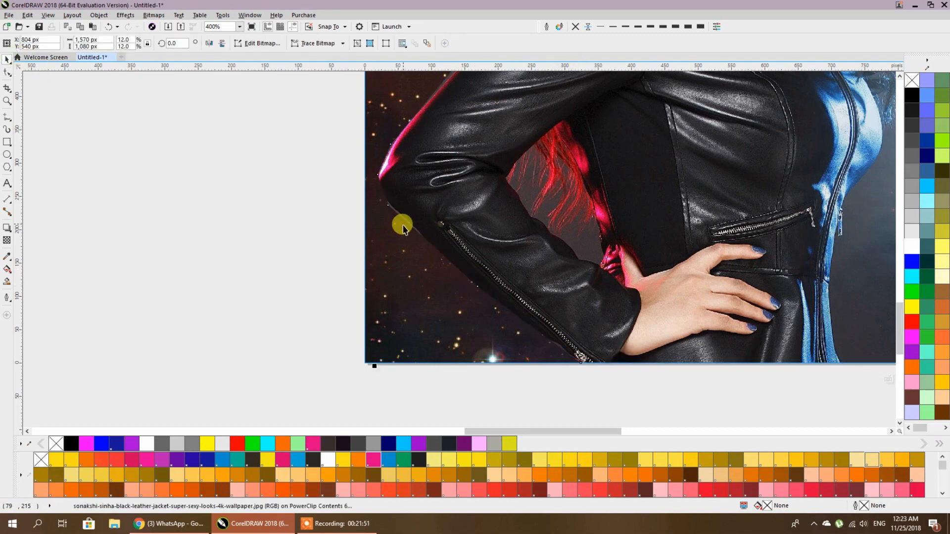
- Finish editing the PowerClip, keep the banner in its original spot, and stop the recording
scroll(403, 225, "down", 2)
left_click_drag(507, 228, 435, 347)
left_click(767, 276)
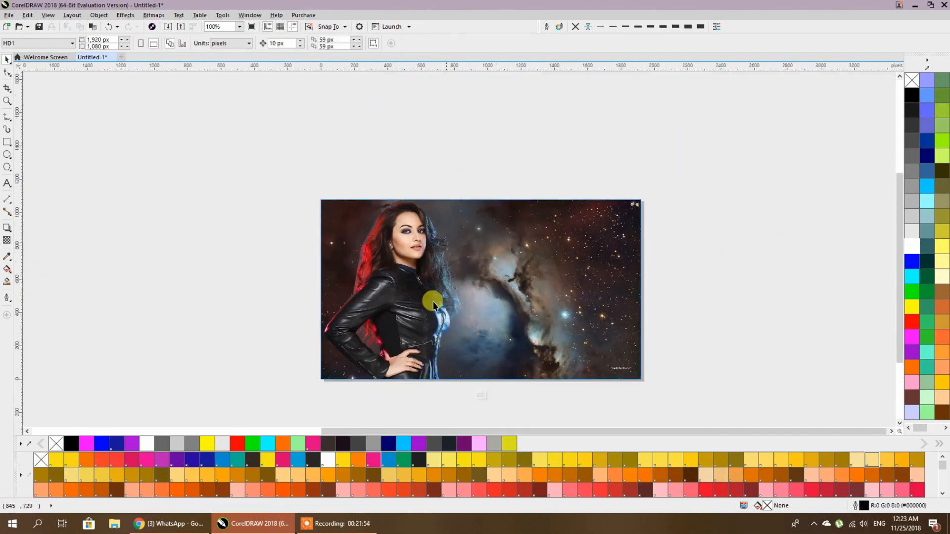
left_click(438, 283)
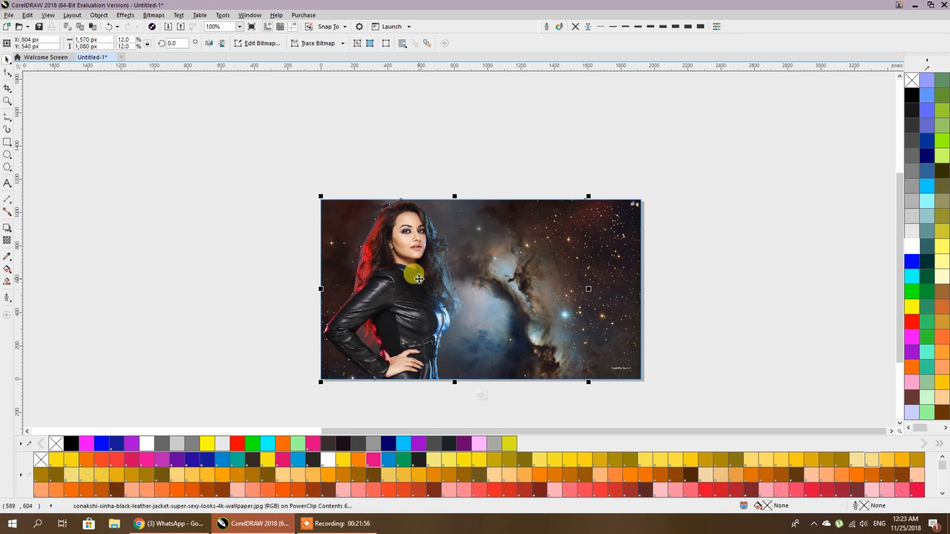
left_click(674, 277, "ctrl")
scroll(674, 278, "down", 2)
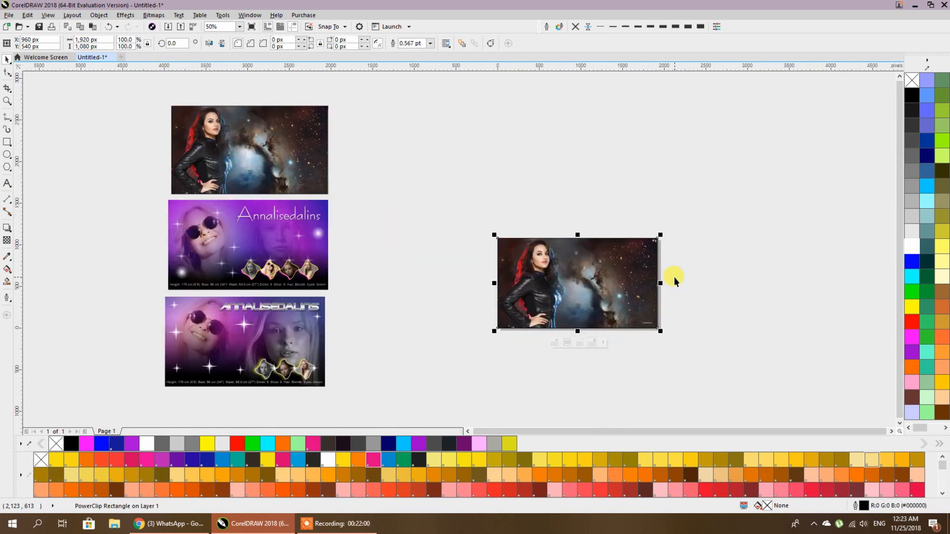
left_click_drag(587, 273, 601, 198)
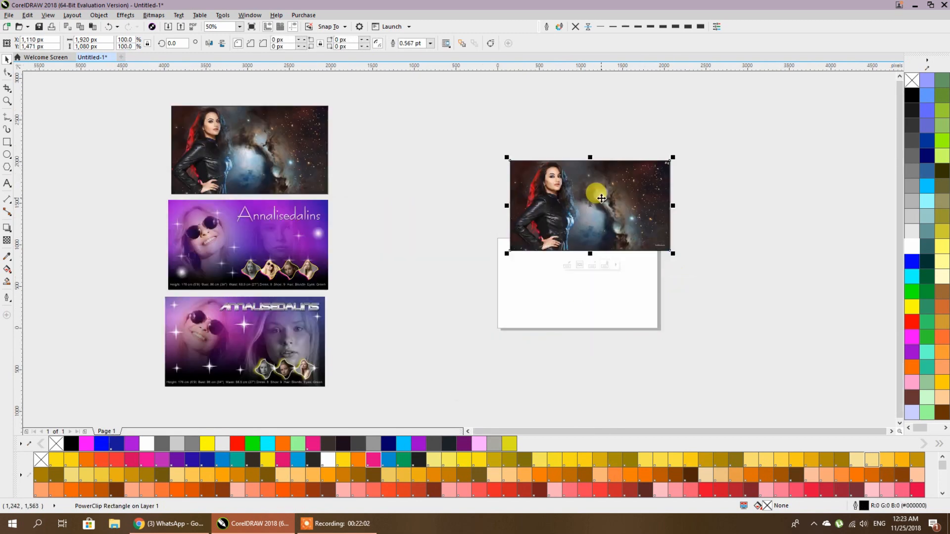
key("Escape")
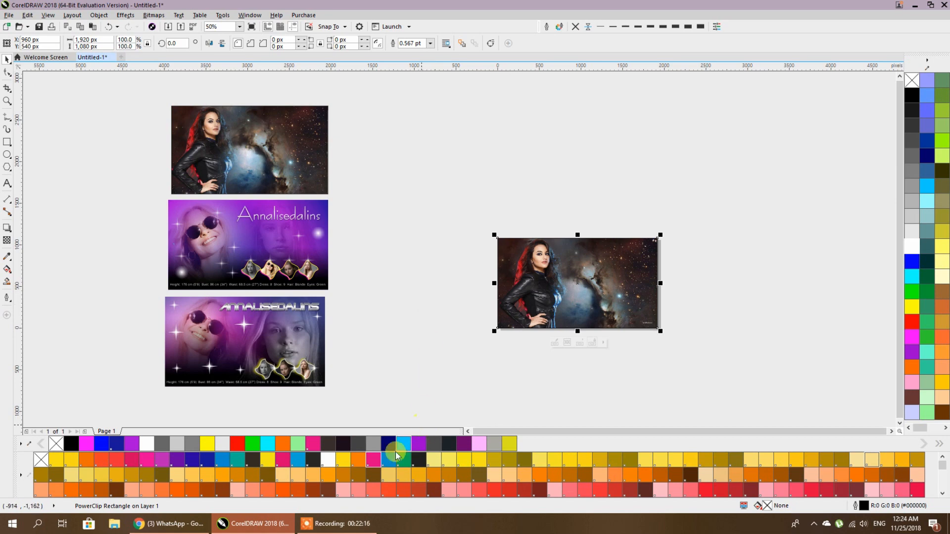
left_click(333, 524)
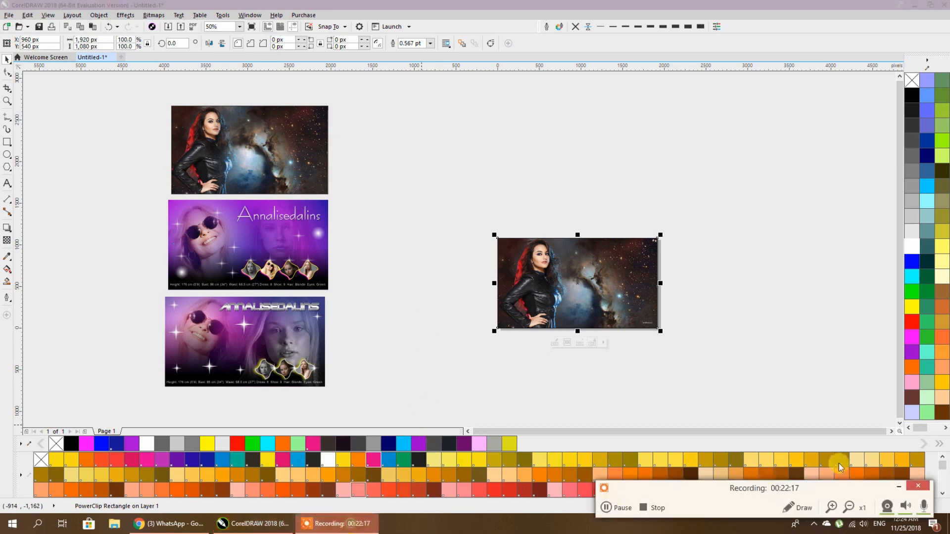
left_click(644, 508)
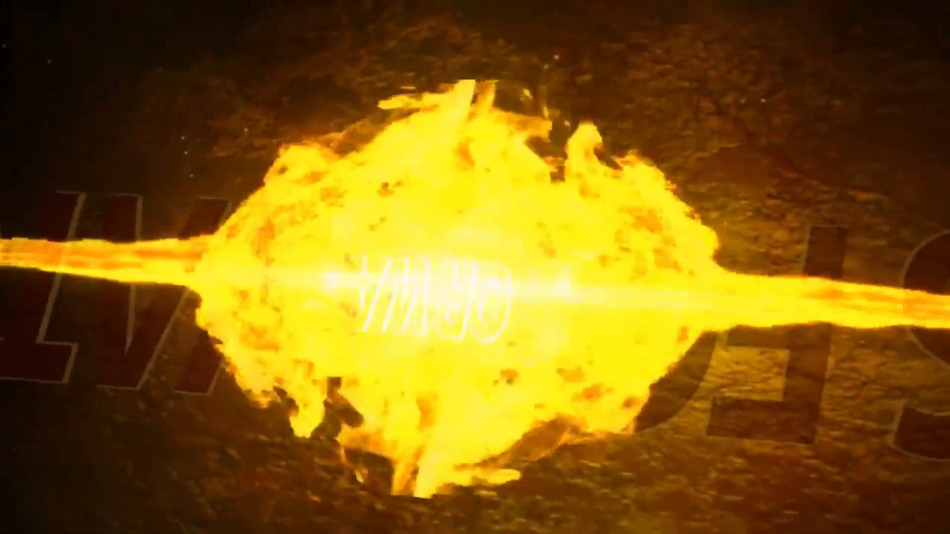